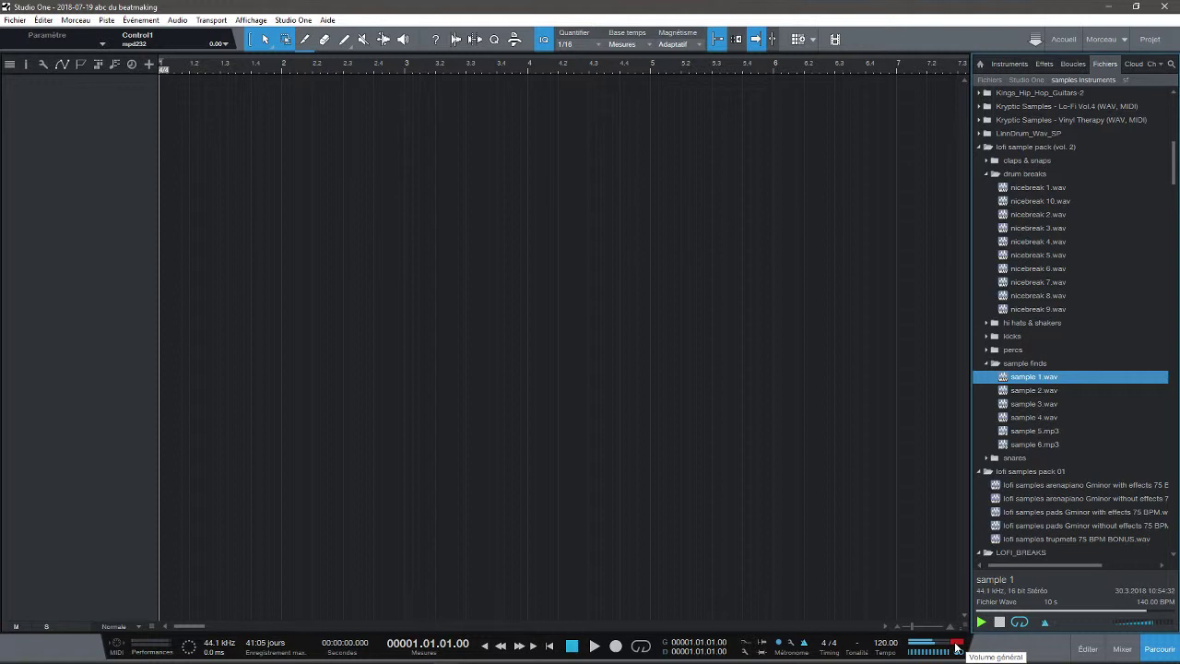
Step: Place sample 1.wav from the sample finds folder on a new audio track at bar 1 and play it back
left_click(957, 644)
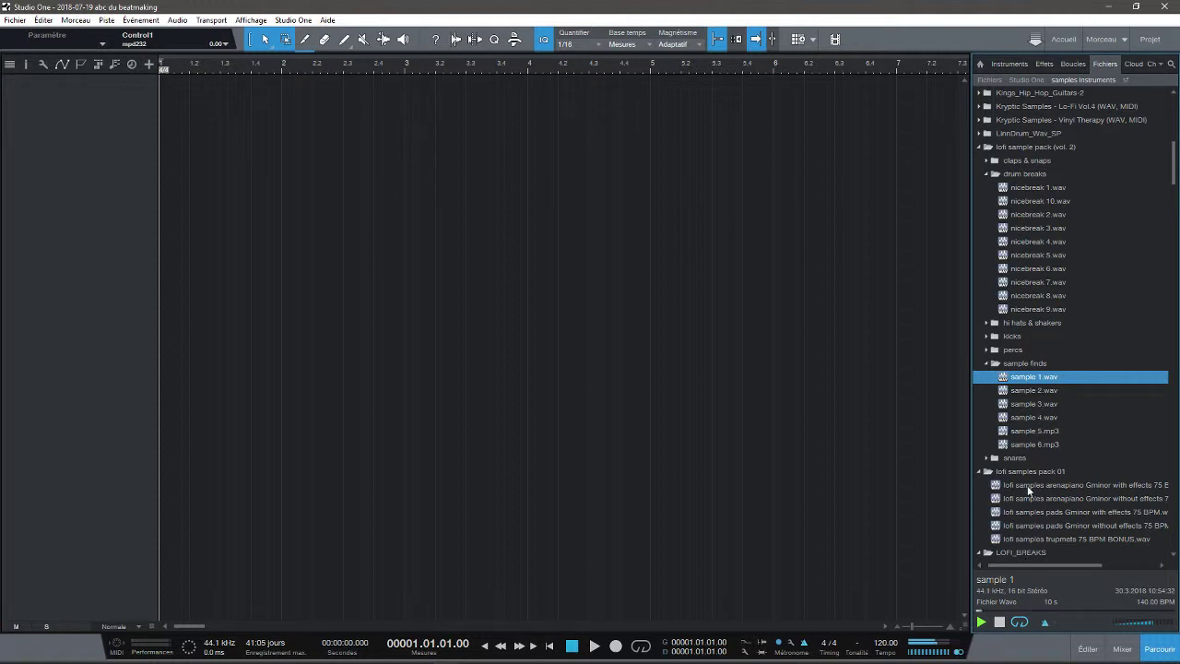
key("space")
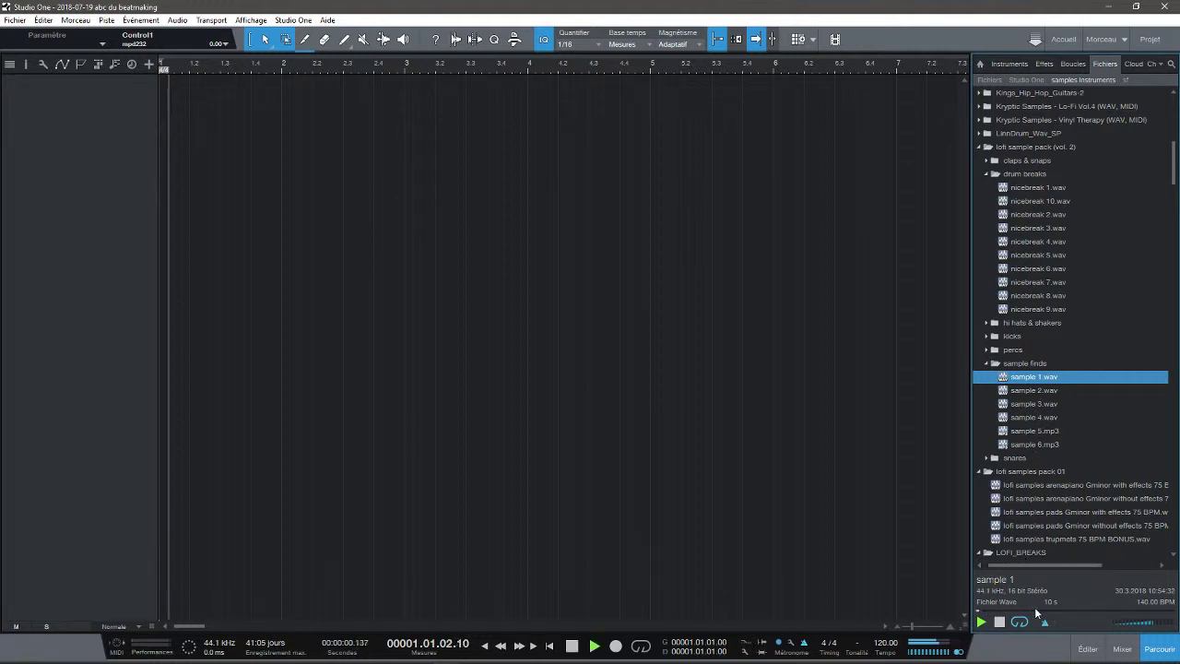
key("space")
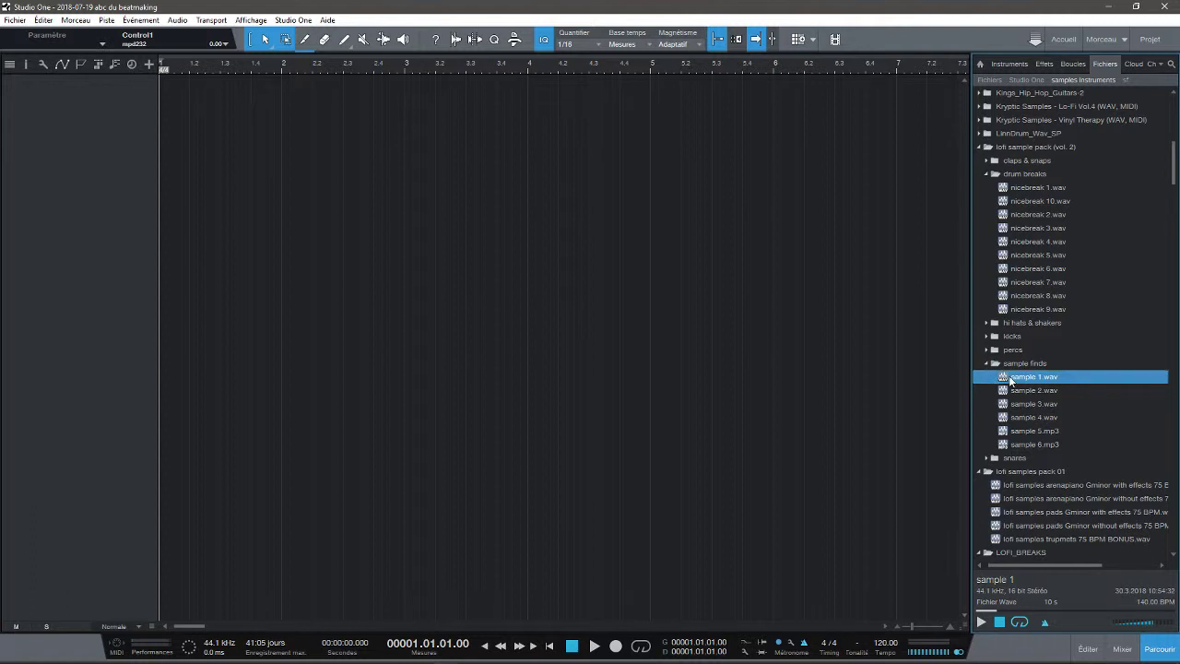
left_click_drag(1012, 380, 180, 205)
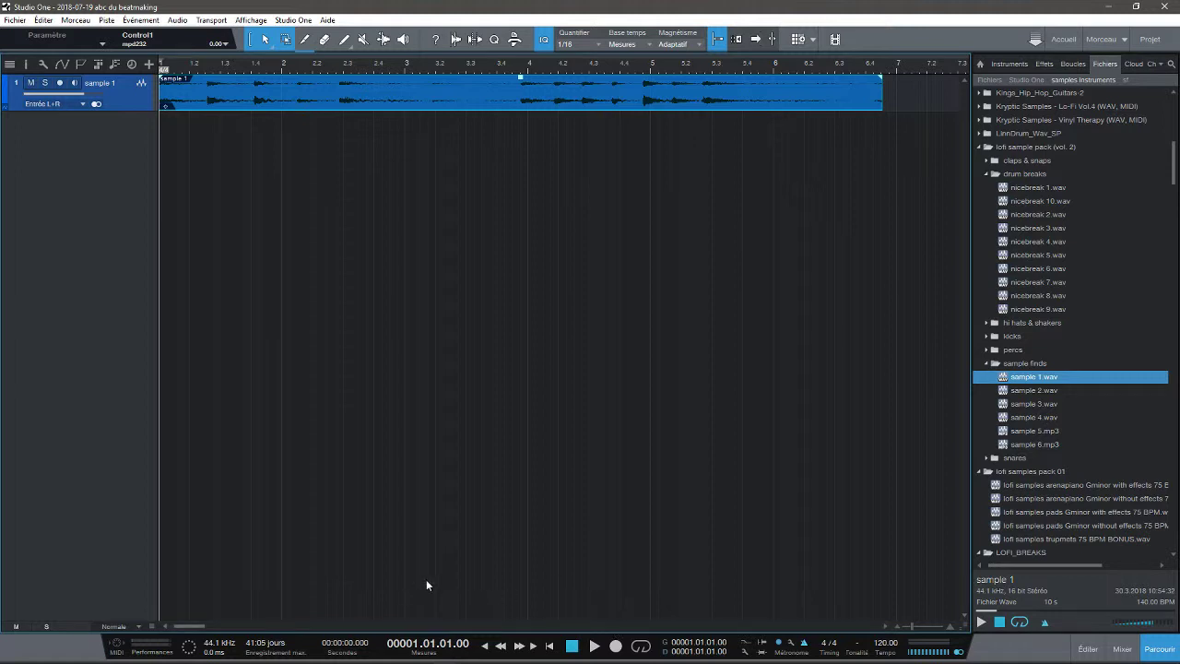
key("space")
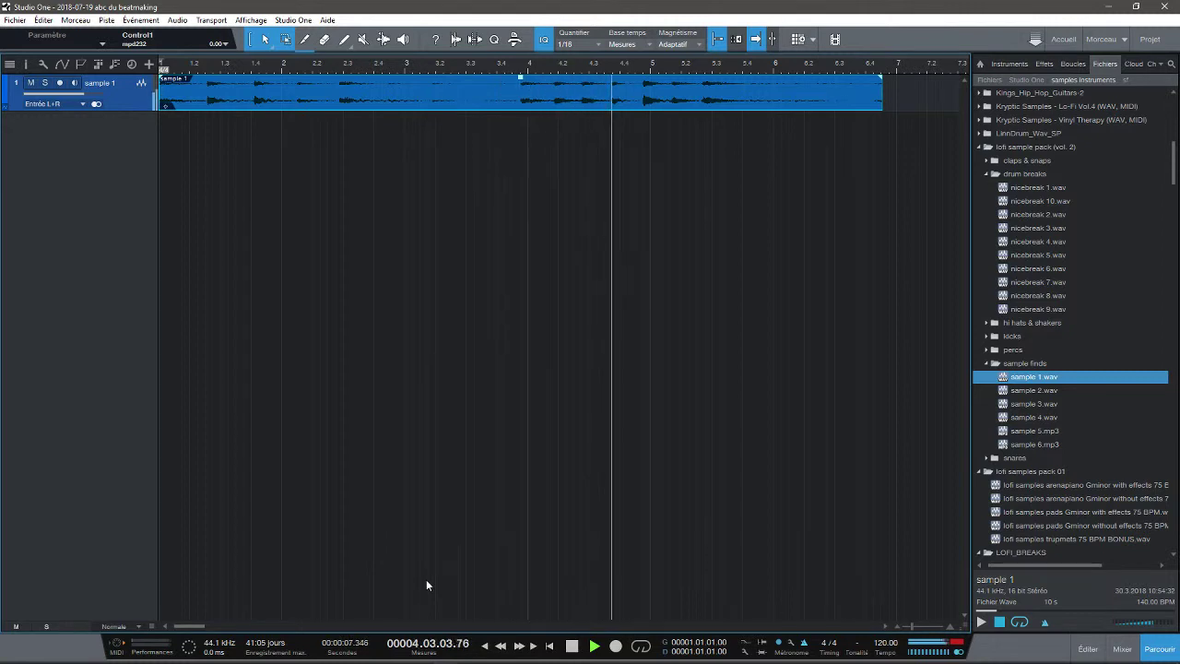
key("space")
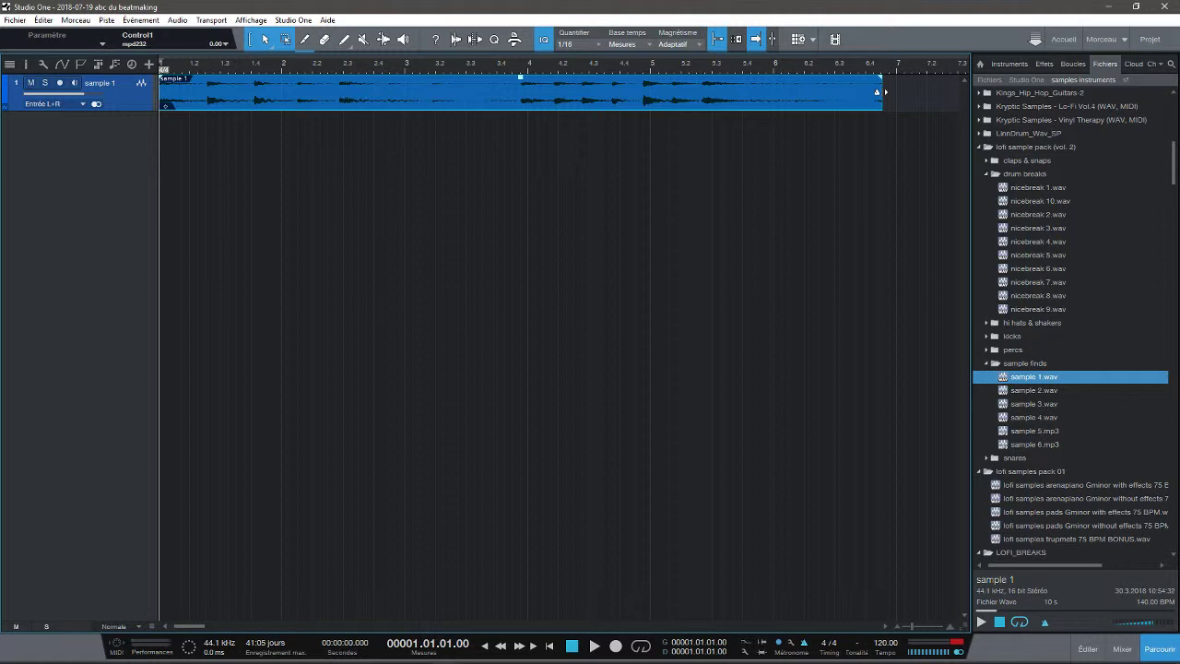
Step: Time-stretch the sample 1 clip so it ends at bar 5, and listen to the result
left_click_drag(885, 93, 648, 109)
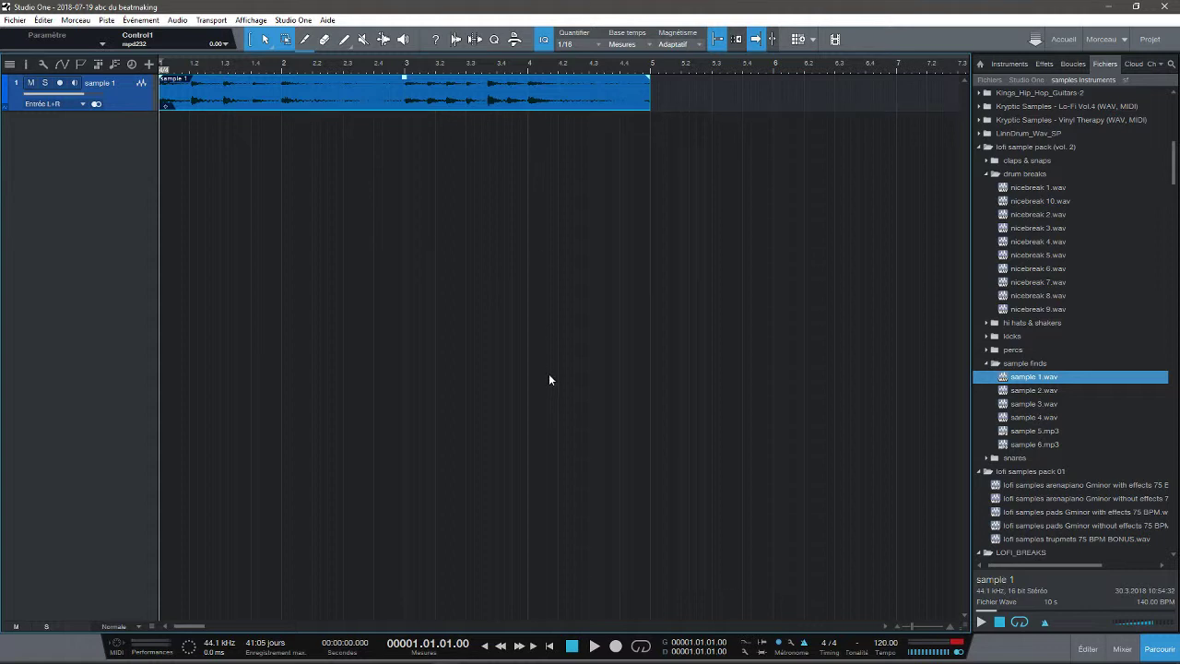
key("space")
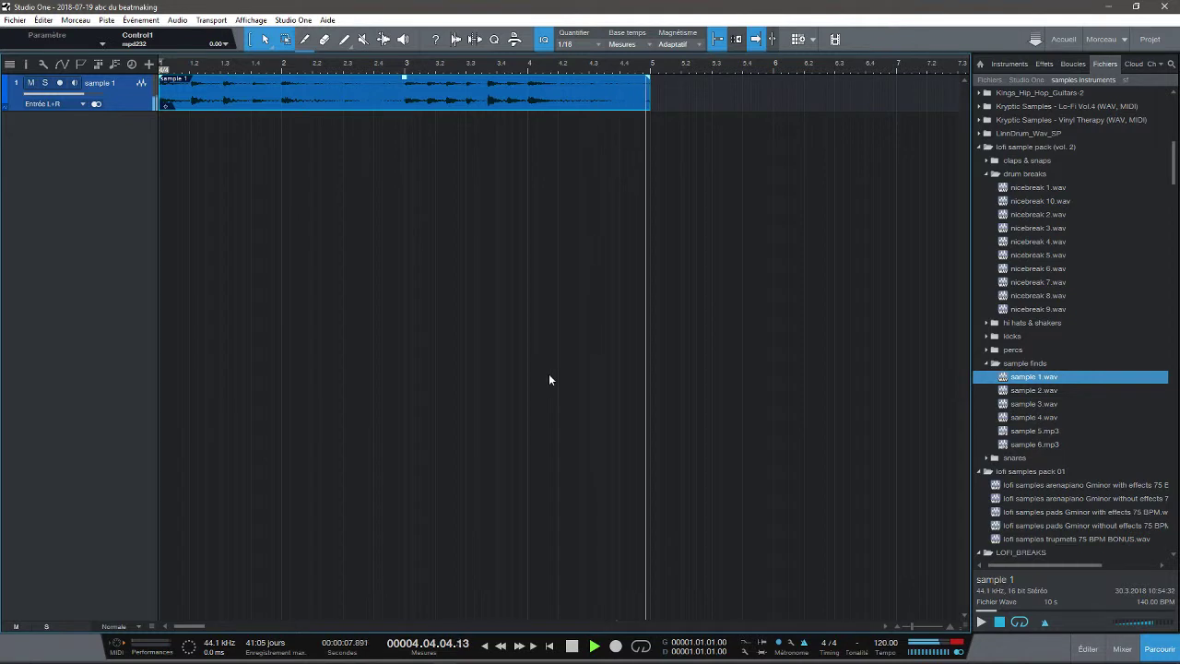
key("space")
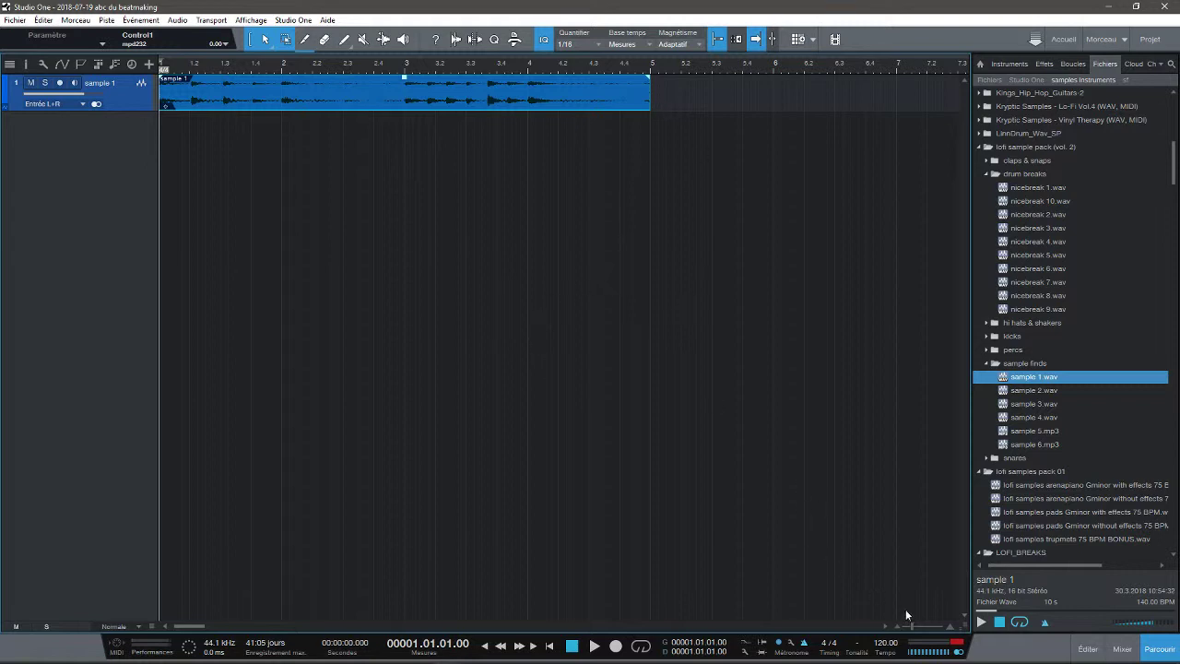
Step: Time-stretch the sample 1 clip so it ends exactly at bar 9, and play it back
left_click_drag(912, 625, 912, 627)
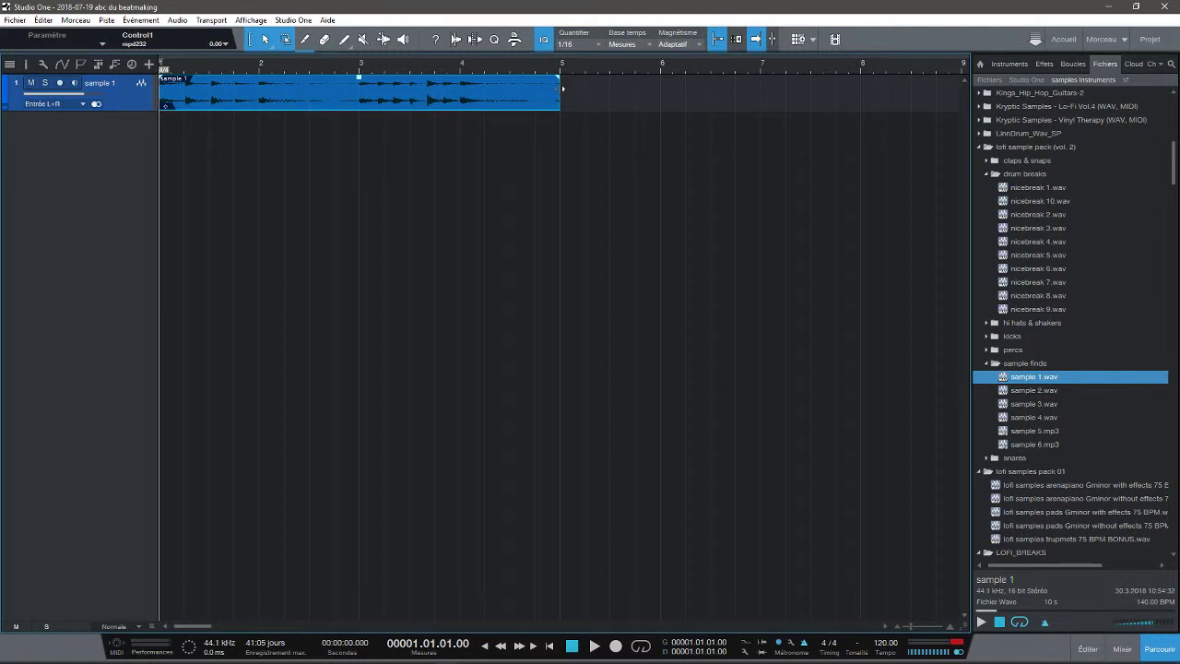
left_click_drag(562, 88, 953, 83)
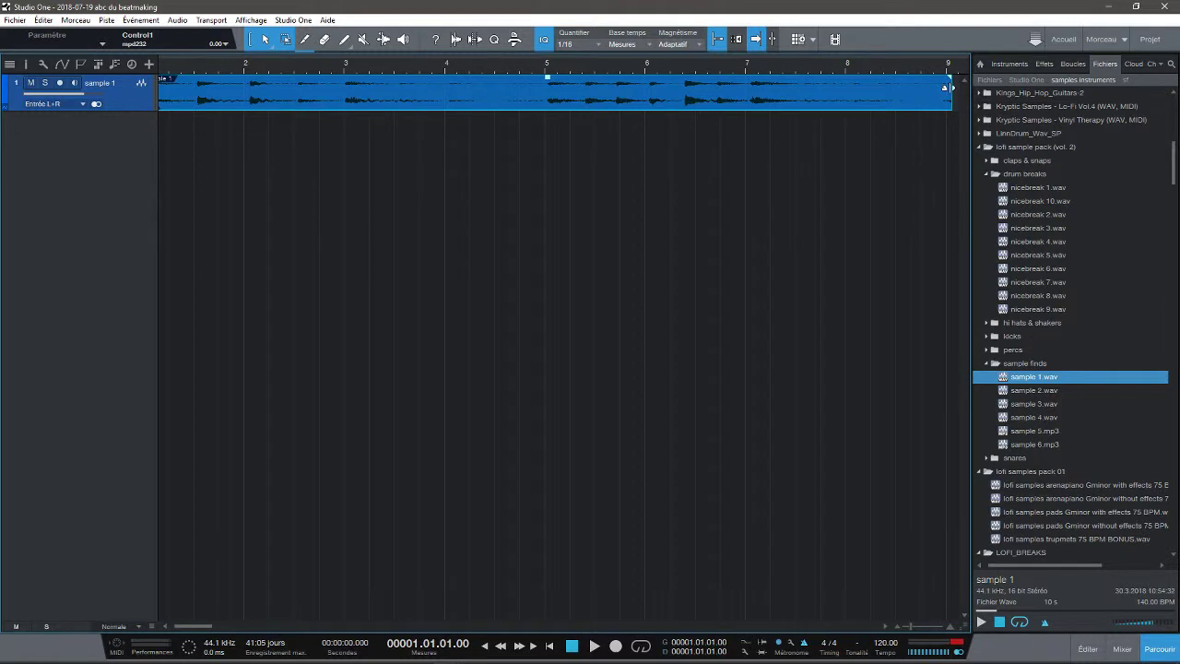
left_click_drag(952, 89, 946, 89)
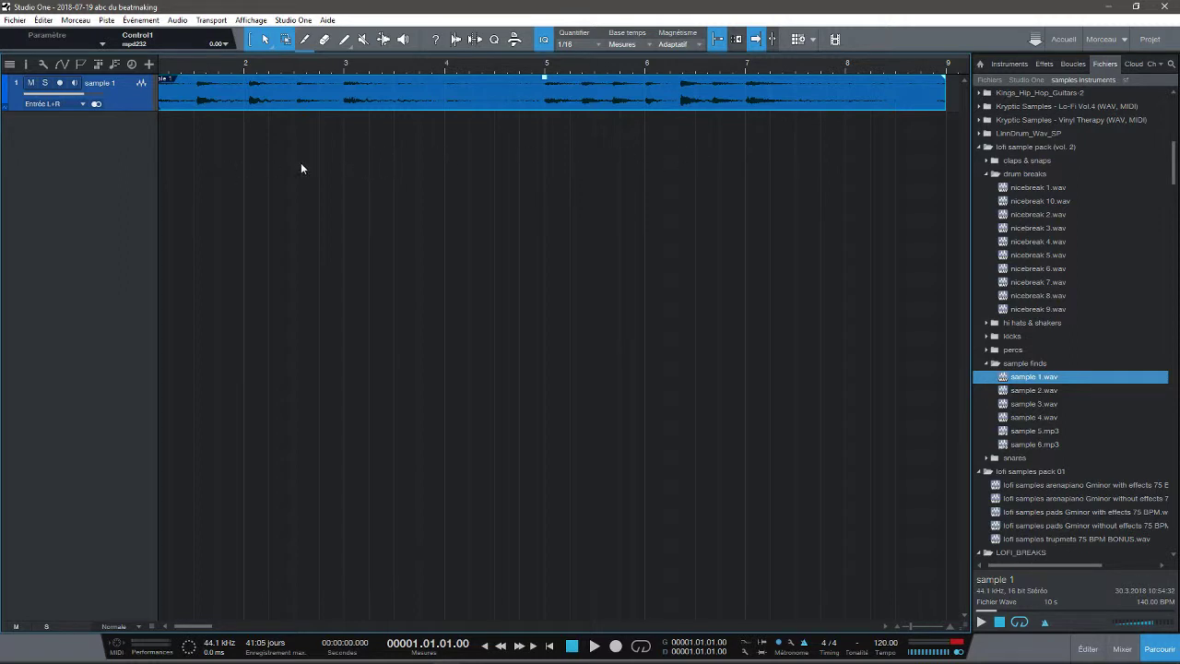
key("space")
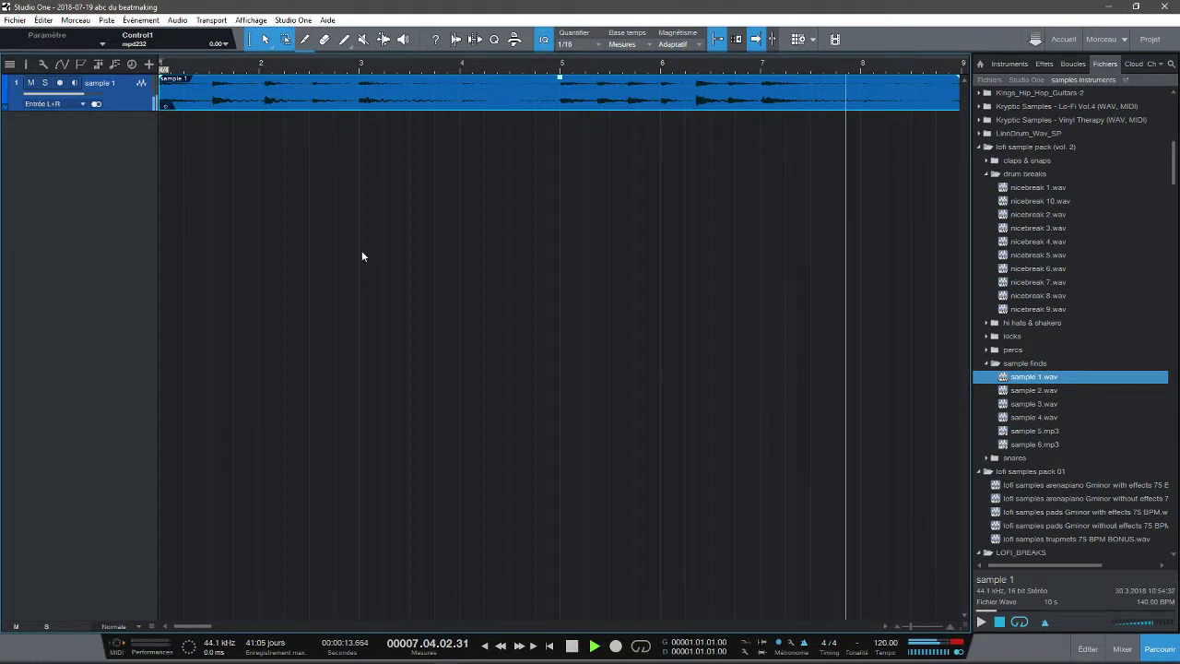
key("space")
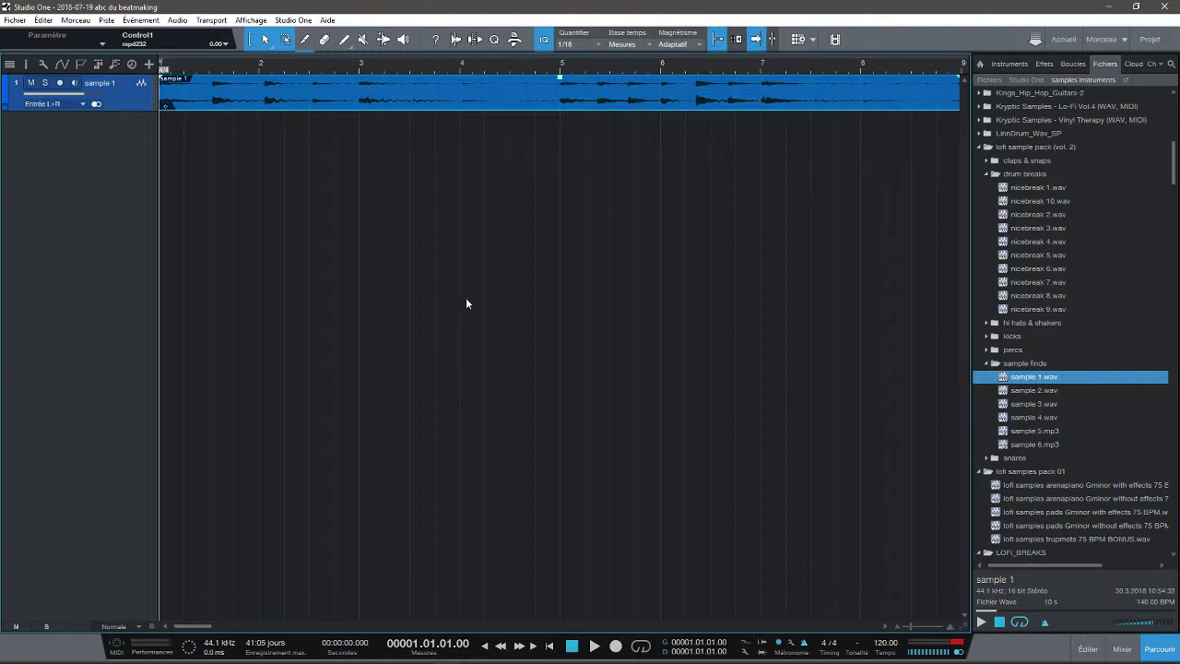
Step: Set the loop range from bar 1 to bar 9 and lower the sample 1 channel's volume to -9.4 dB during playback
left_click(900, 630)
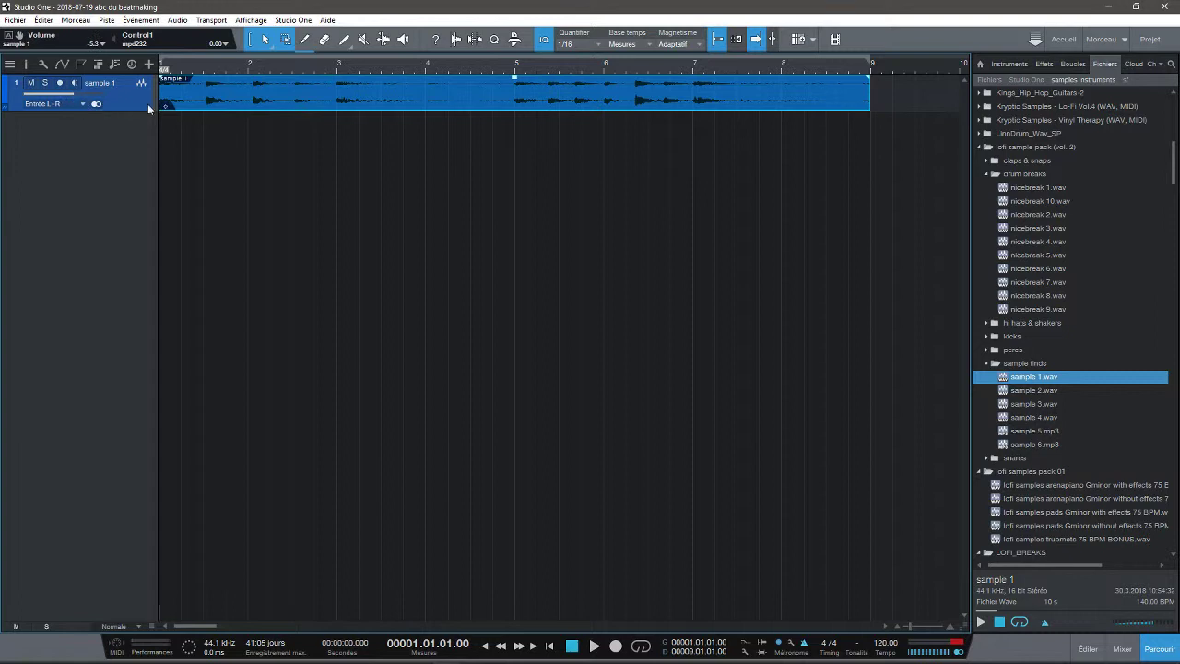
key("space")
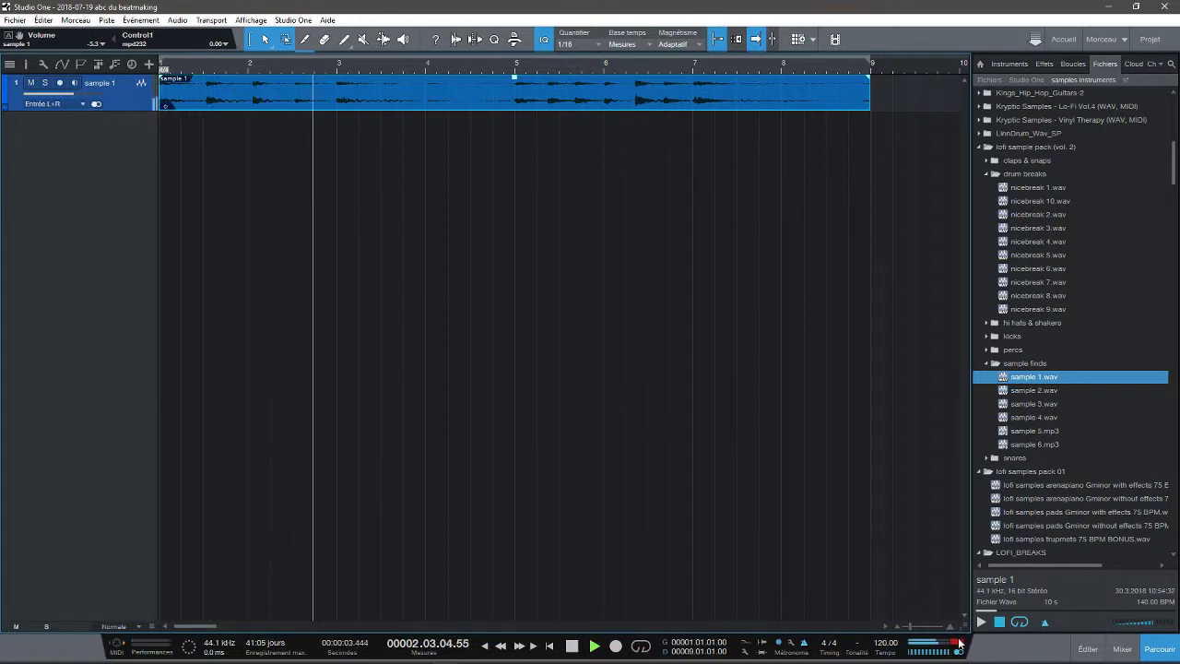
key("F3")
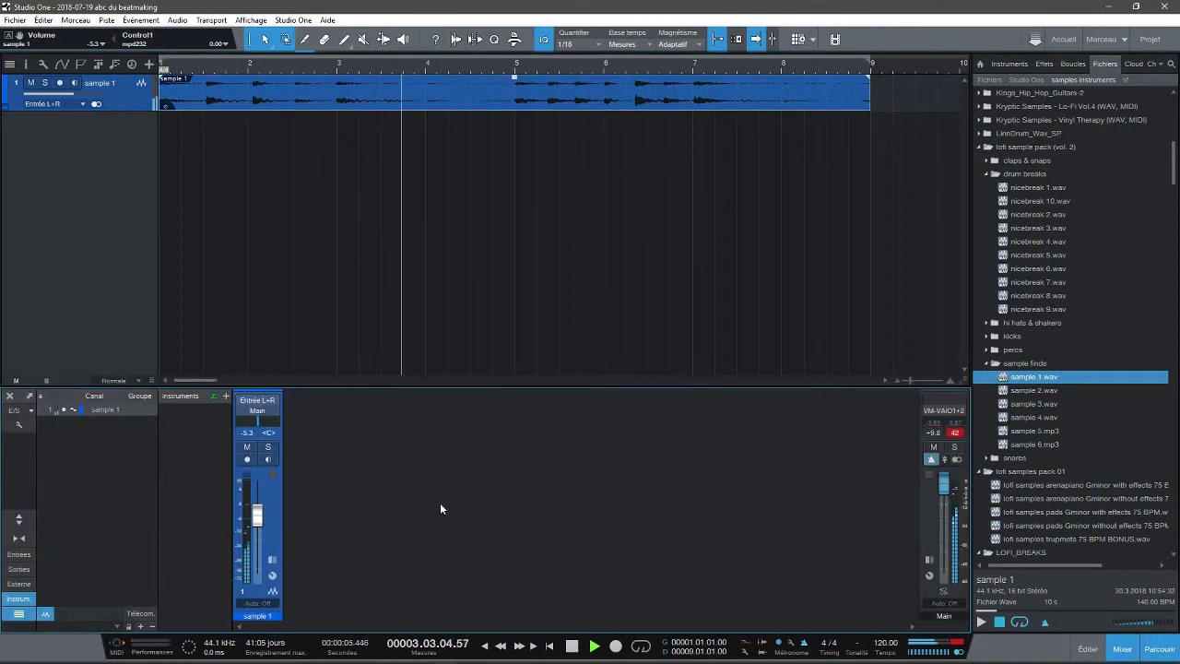
left_click_drag(258, 519, 257, 526)
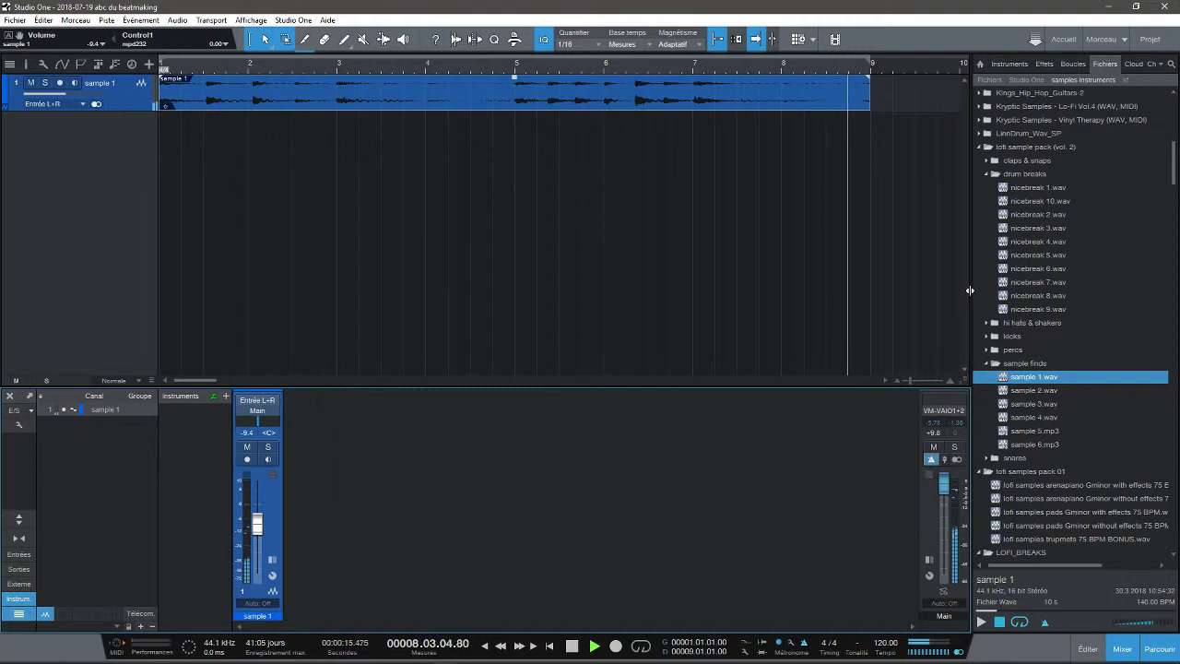
key("space")
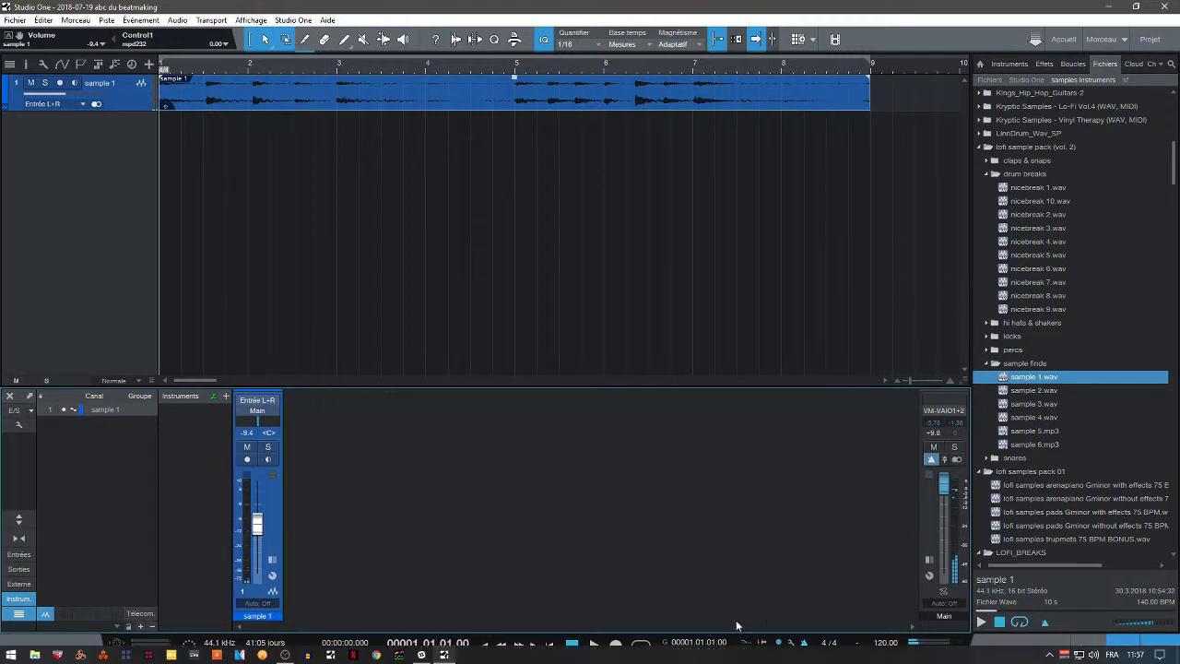
Step: Enable loop playback and listen to the looped sample 1 clip
left_click(641, 646)
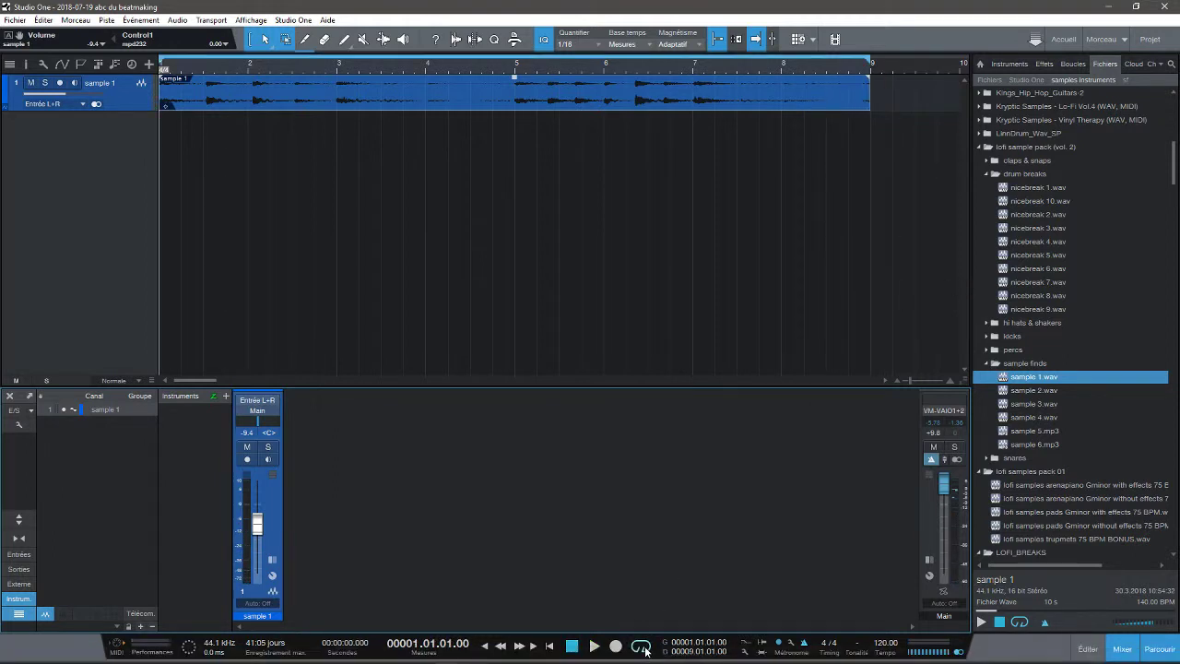
key("space")
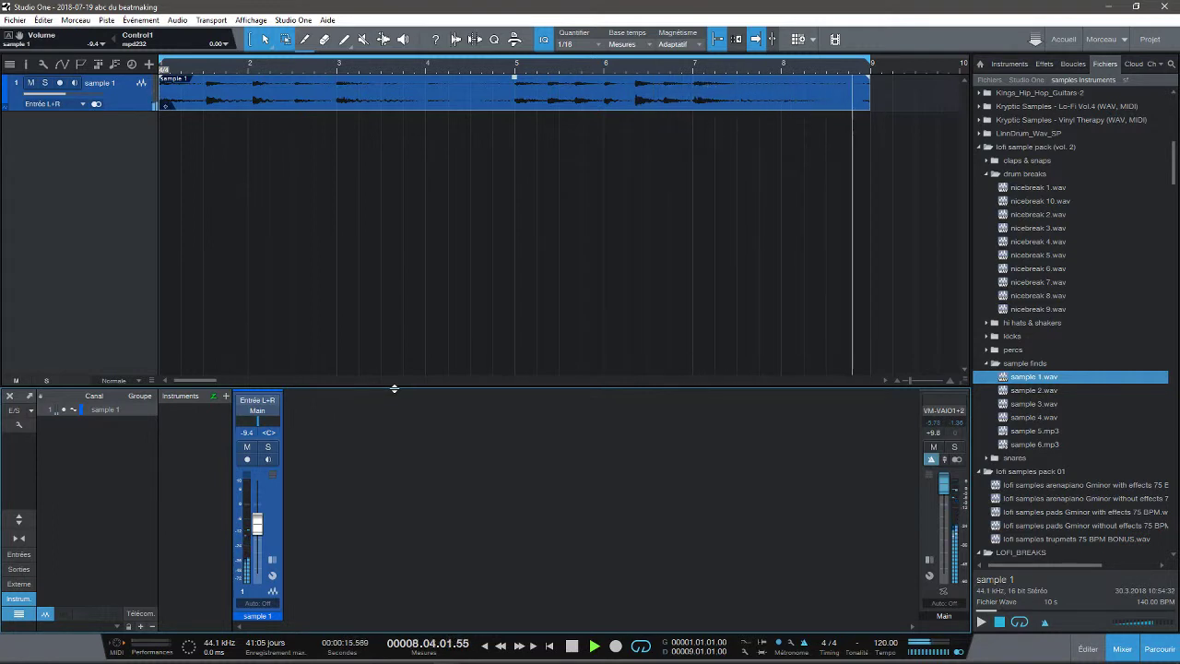
key("space")
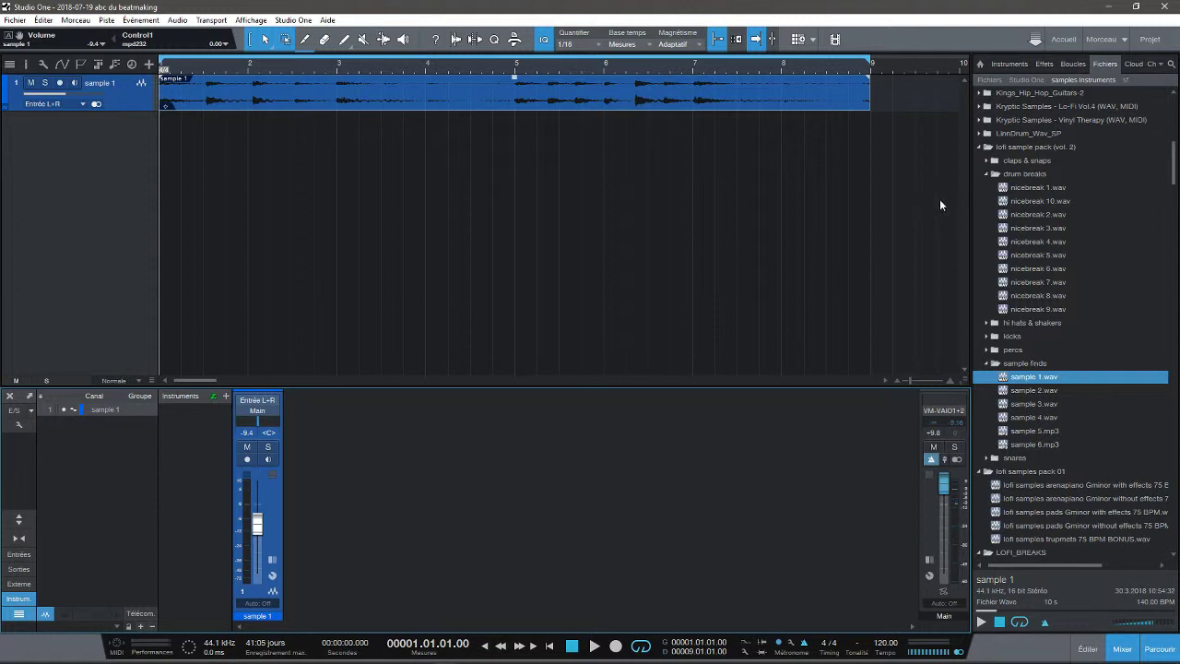
Step: Switch the browser to the instruments list and replace the mixer with the audio editor showing the whole sample 1 clip
left_click(1008, 64)
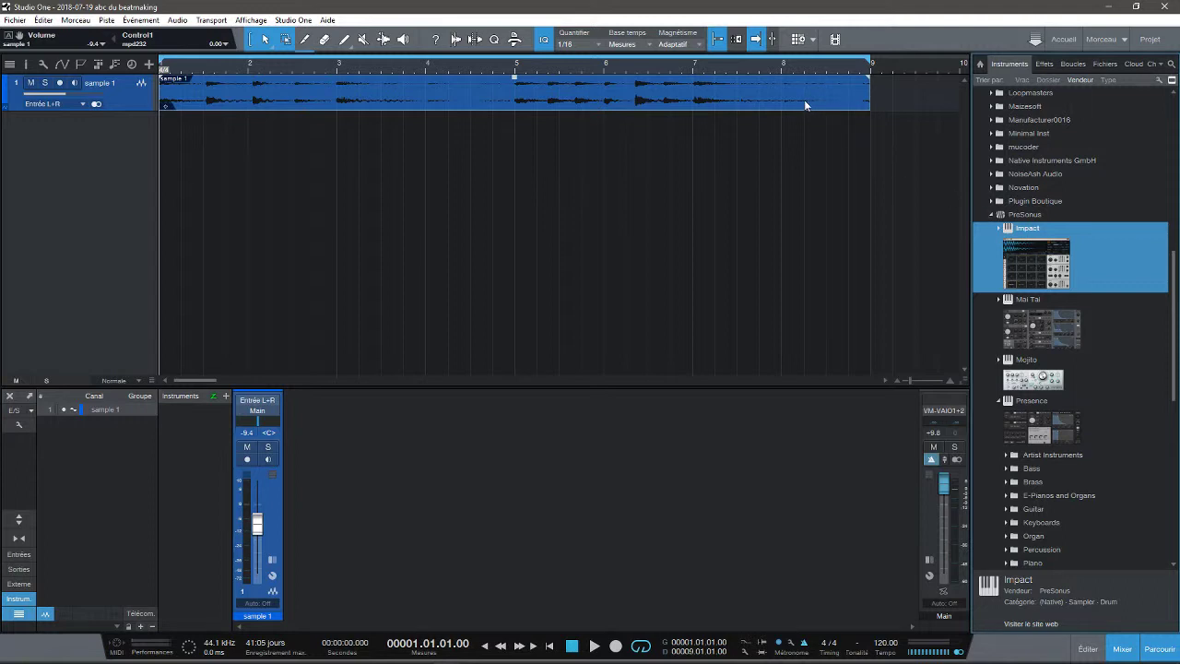
left_click(1122, 649)
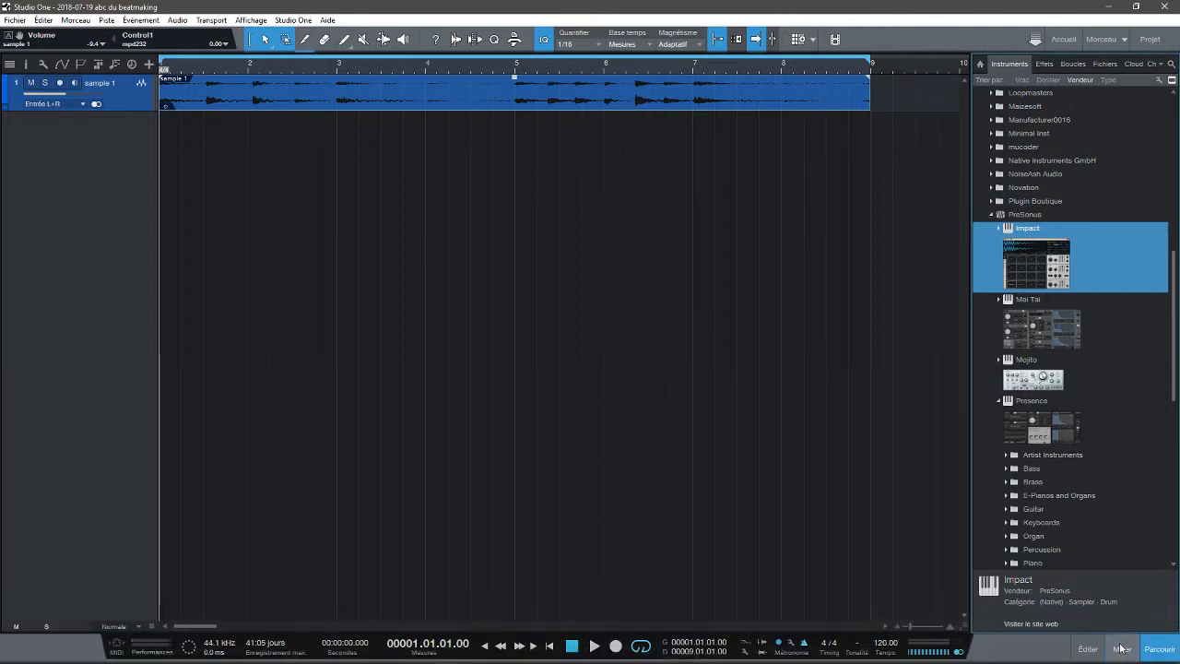
double_click(703, 107)
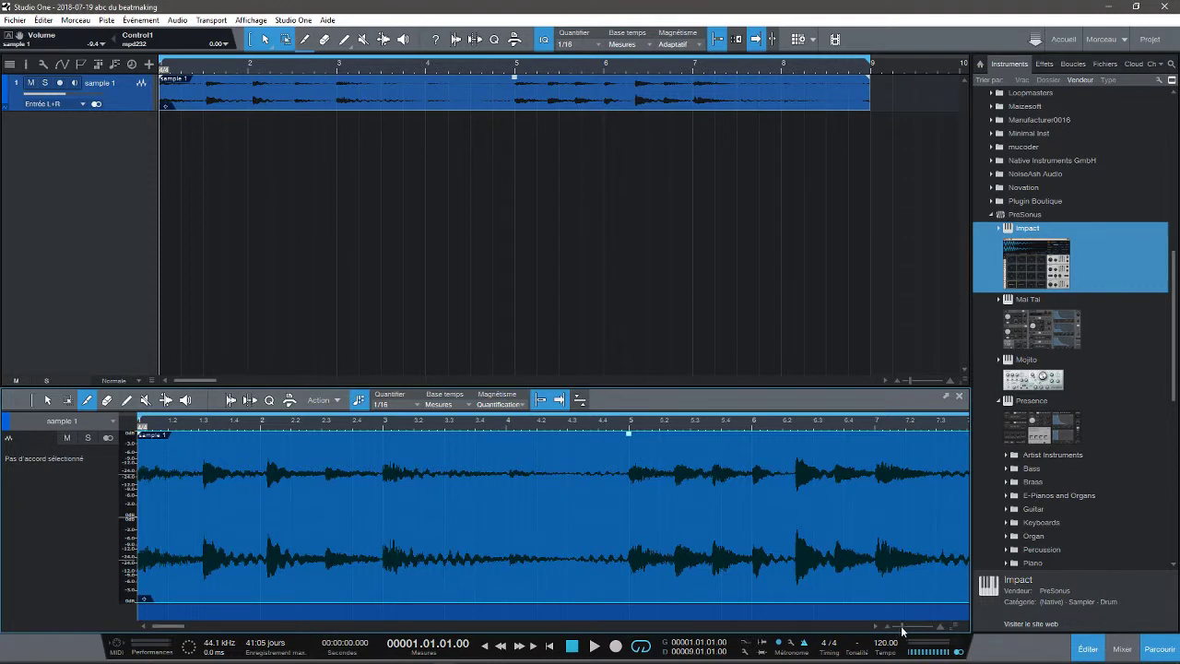
left_click_drag(902, 627, 900, 630)
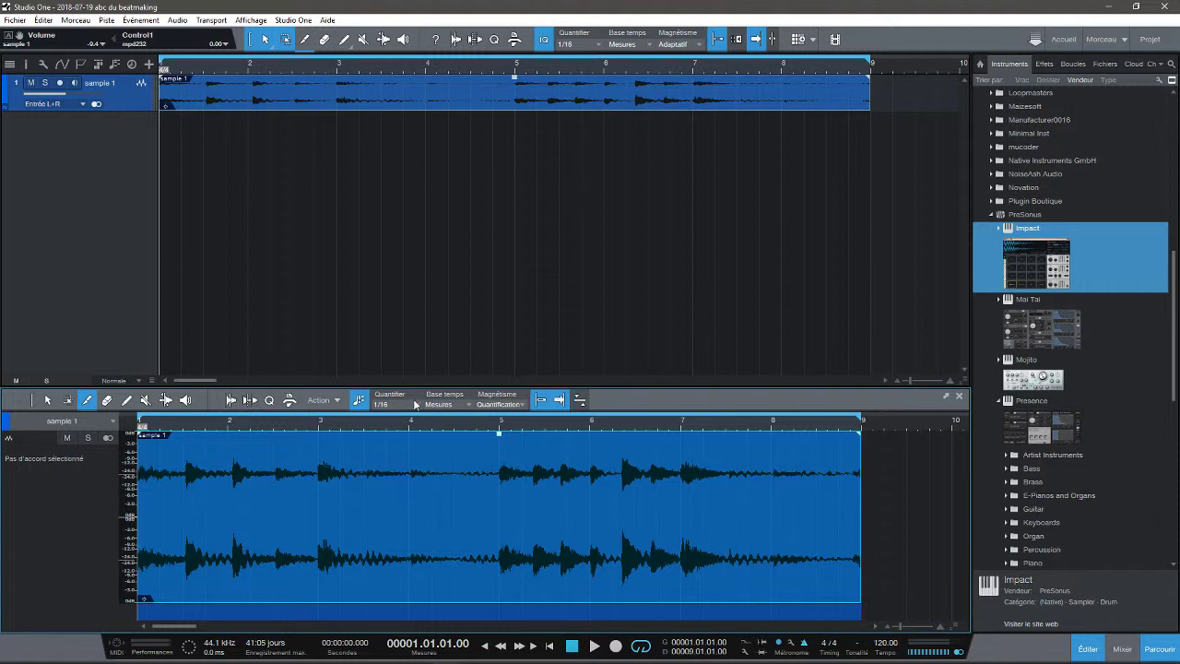
Step: Split the sample 1 clip at every half bar from the middle of bar 1 up to the start of bar 5
left_click(183, 430)
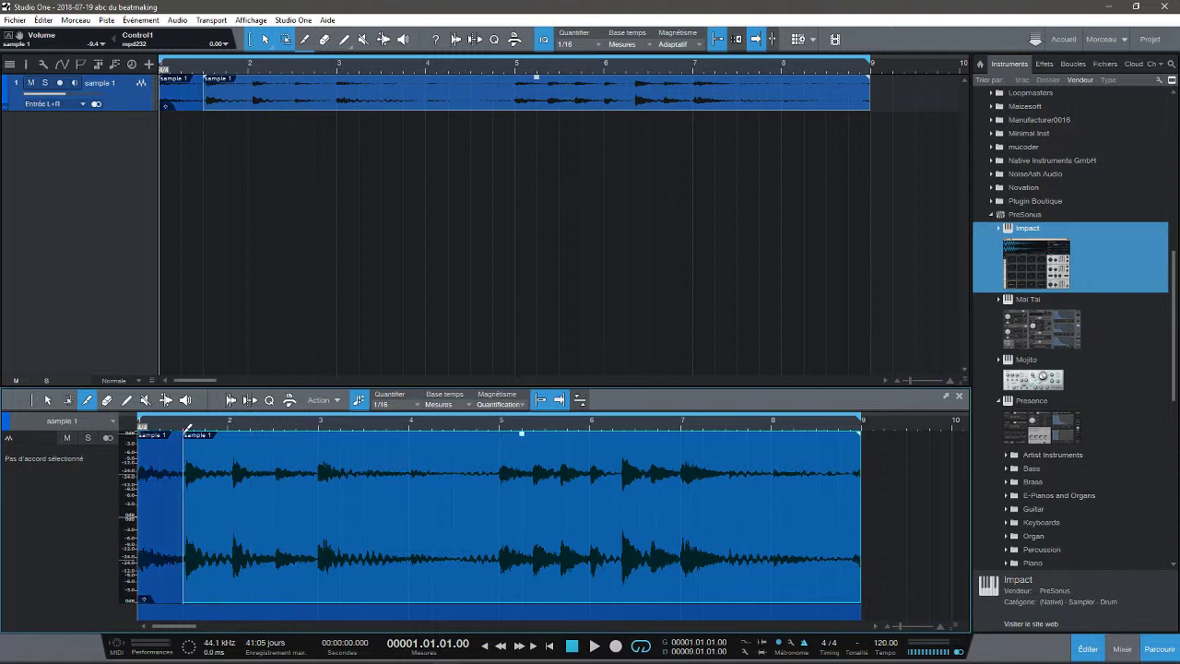
left_click(231, 430)
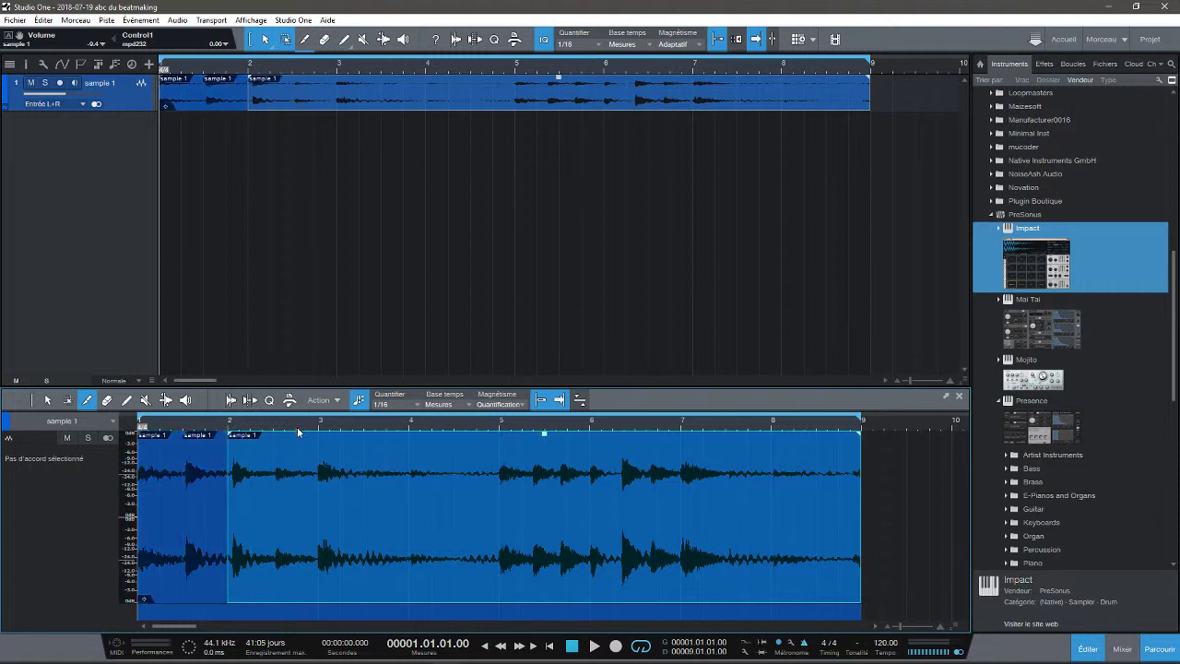
left_click(277, 430)
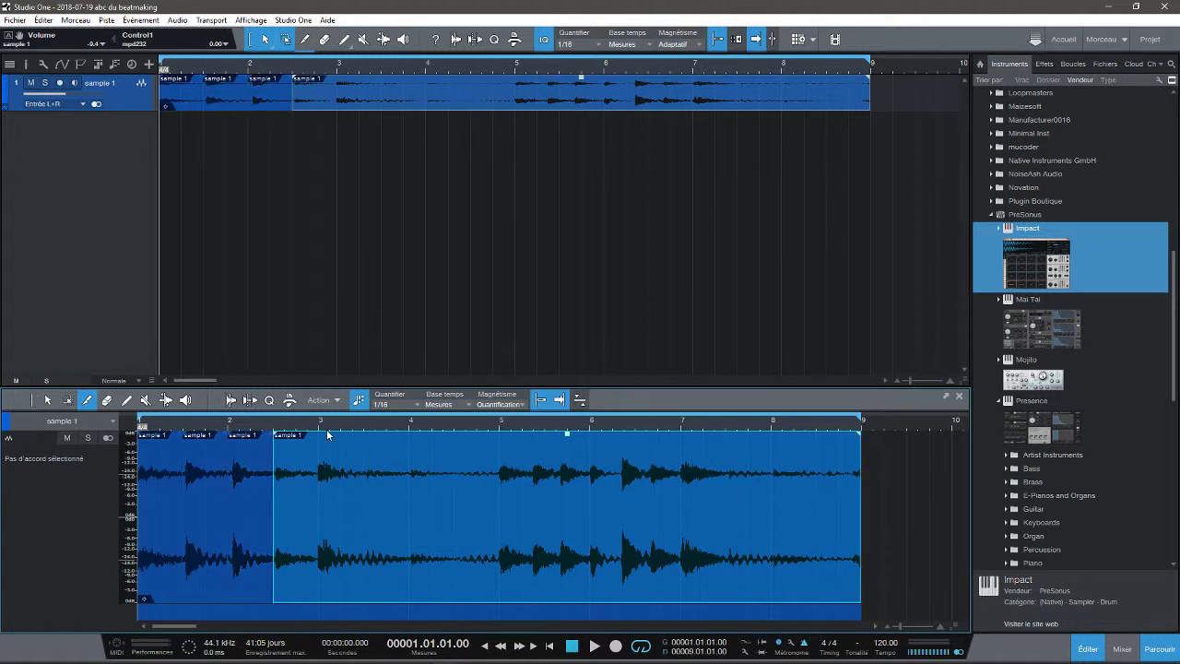
left_click(319, 434)
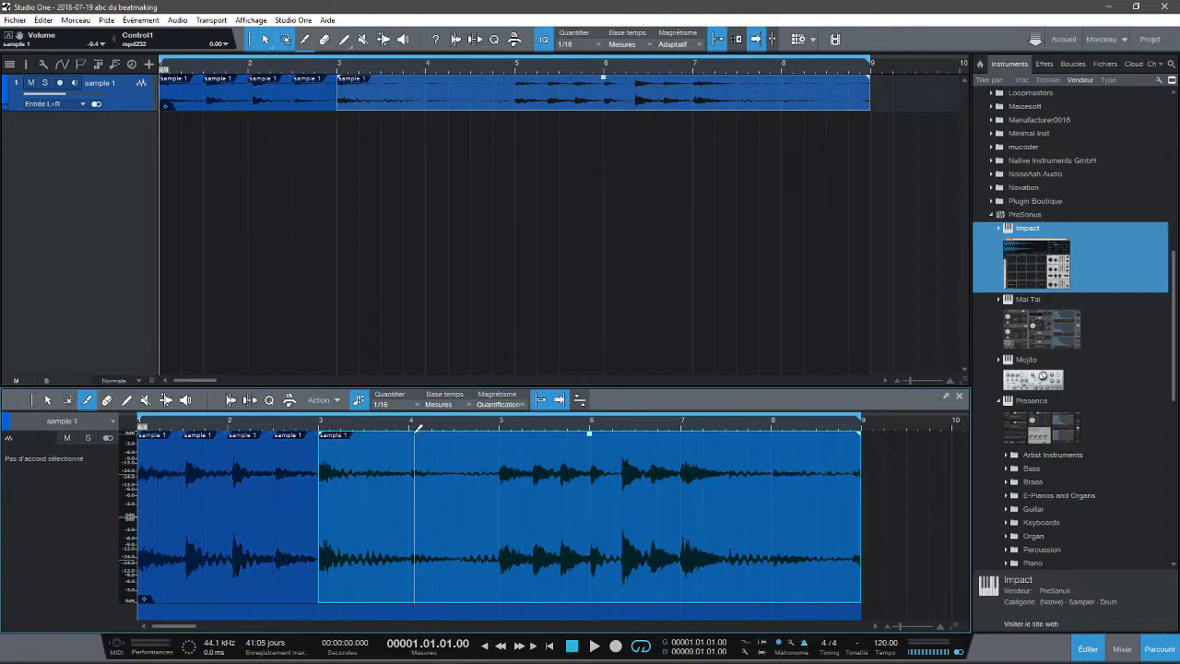
left_click(366, 433)
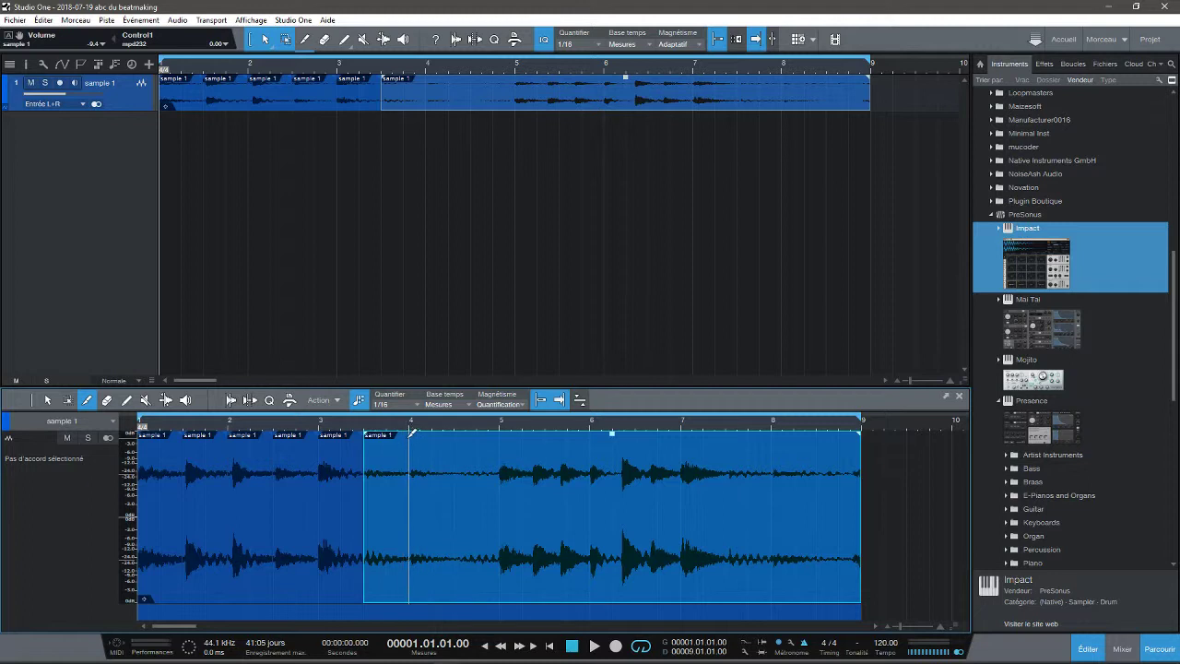
left_click(412, 434)
left_click(456, 434)
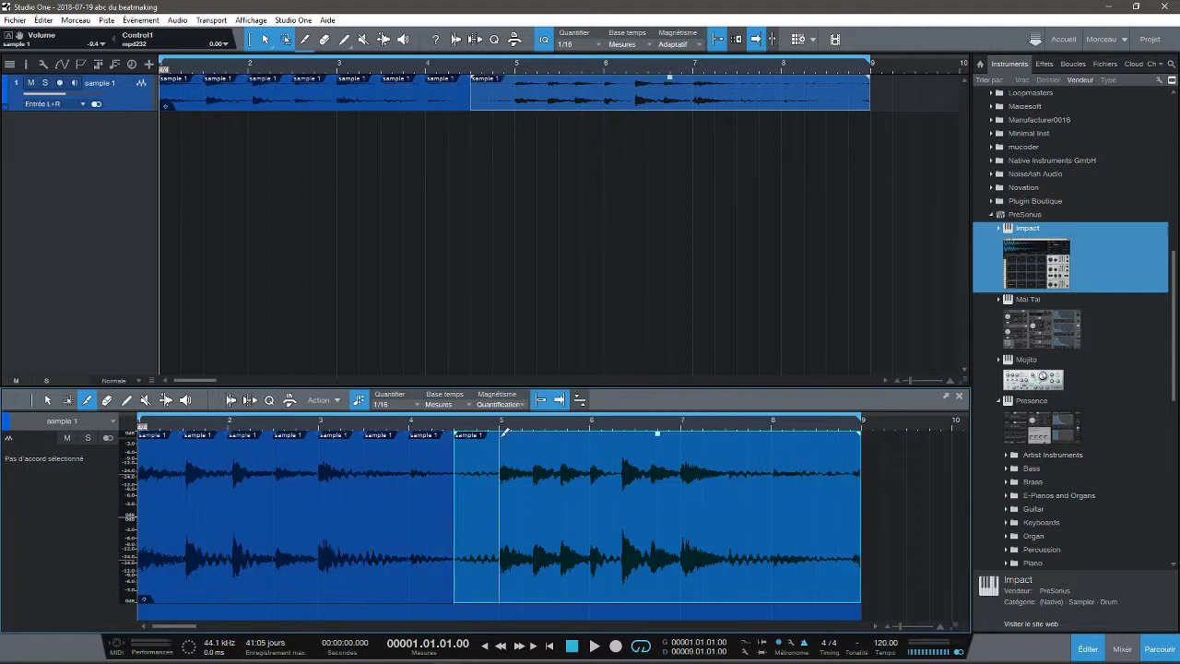
left_click(503, 434)
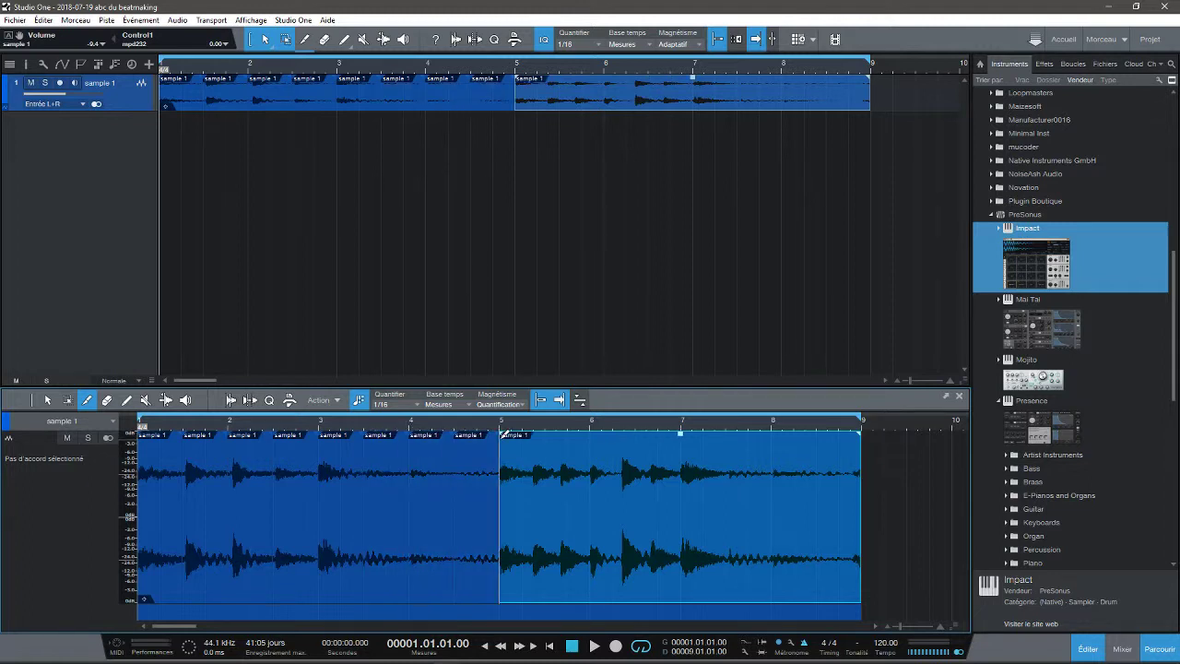
Step: Split the rest of the sample 1 clip at every half bar, from the middle of bar 5 through the middle of bar 8
left_click(547, 434)
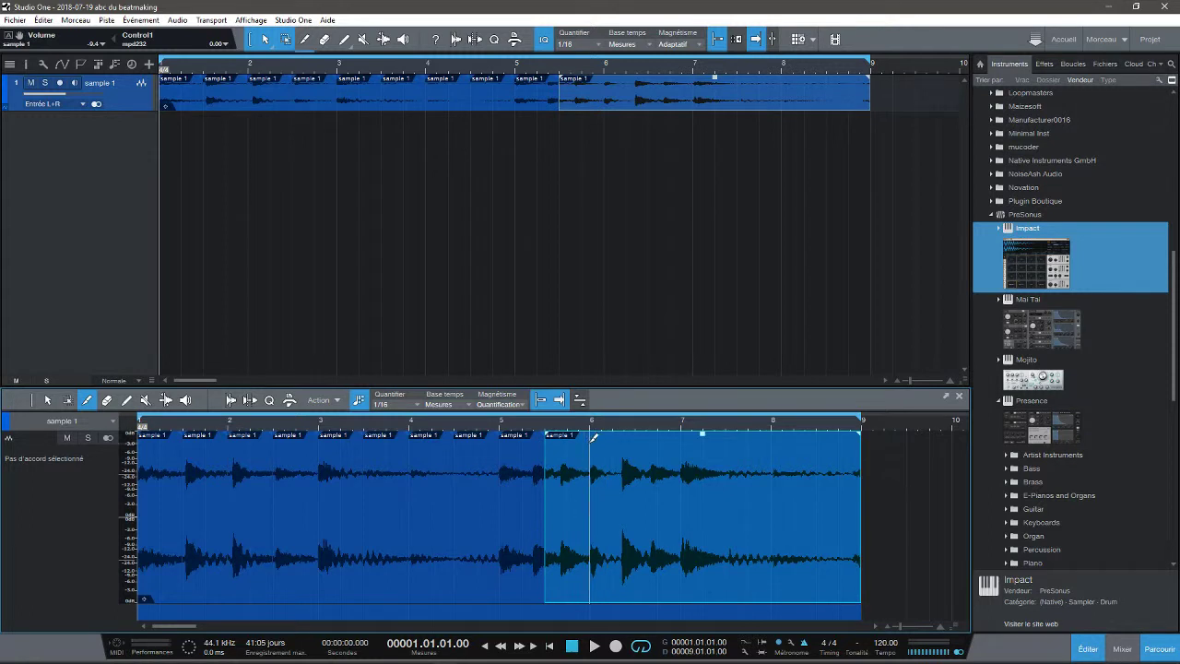
left_click(593, 435)
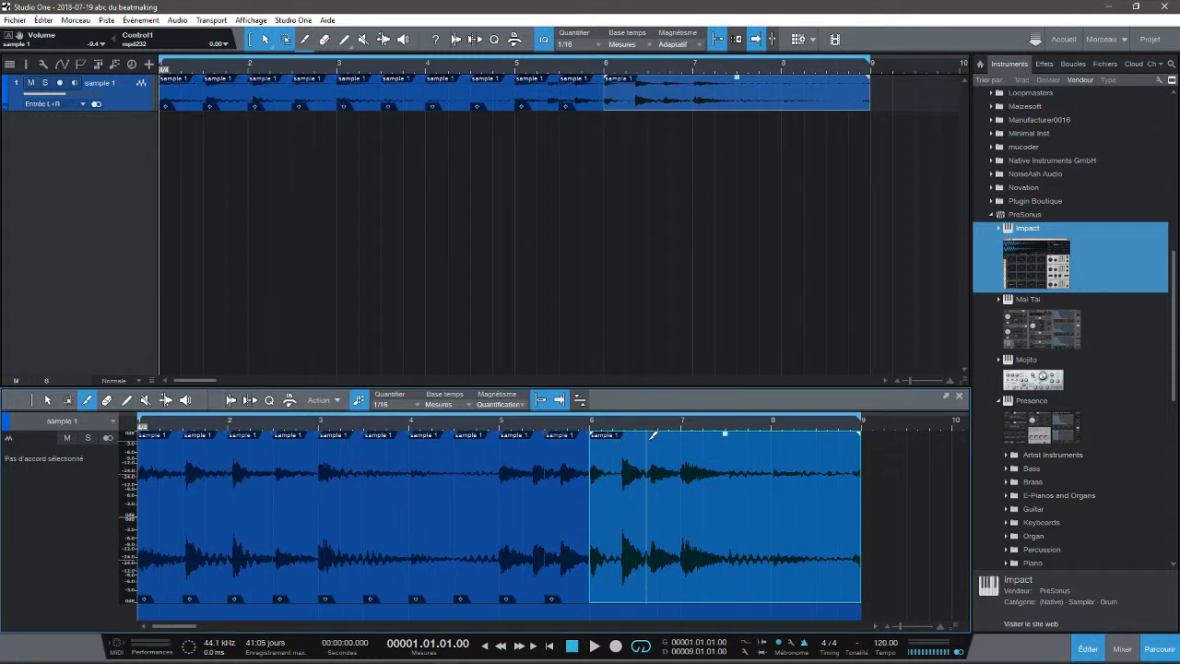
left_click(684, 434)
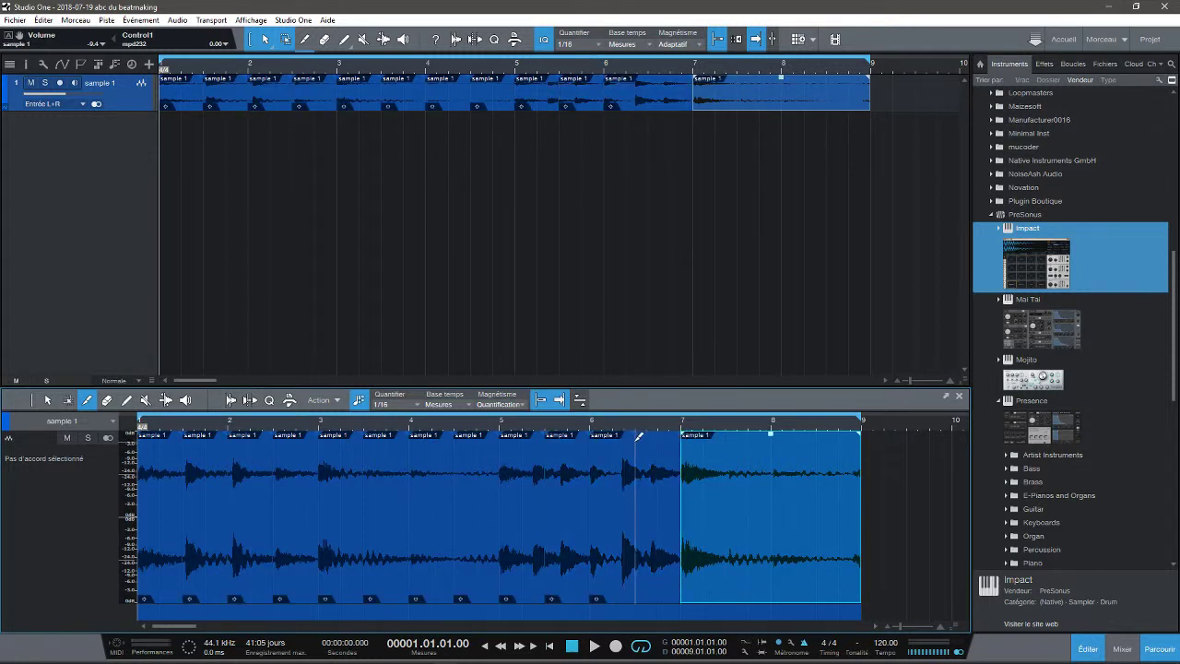
left_click(636, 435)
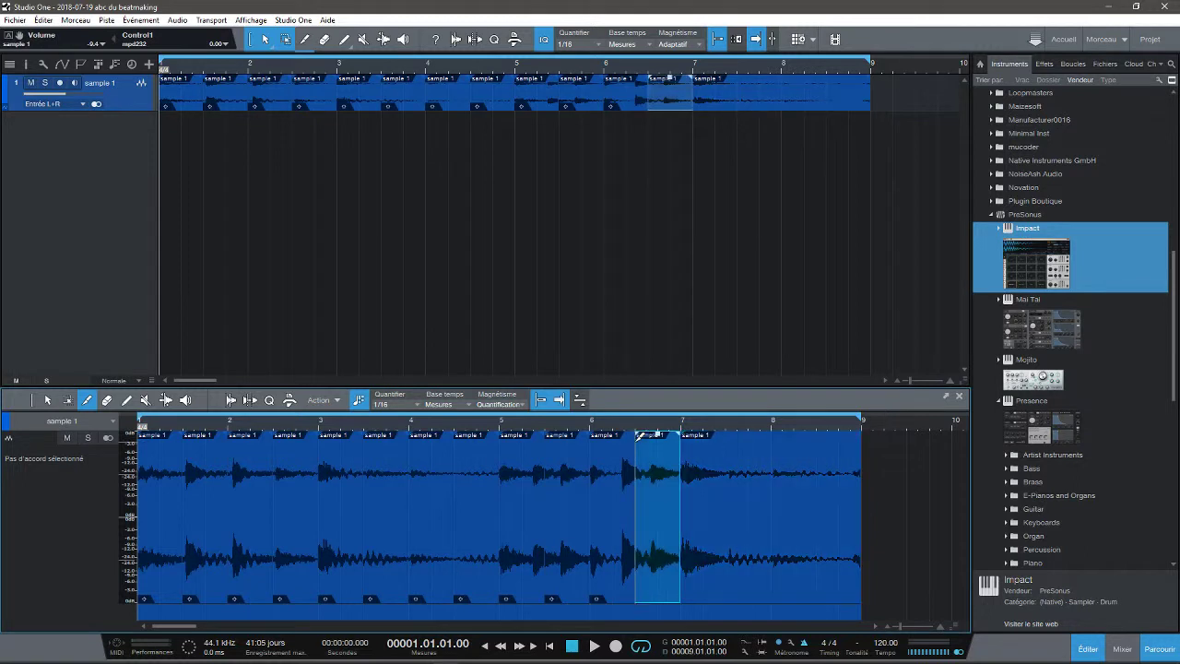
left_click(731, 435)
left_click(771, 442)
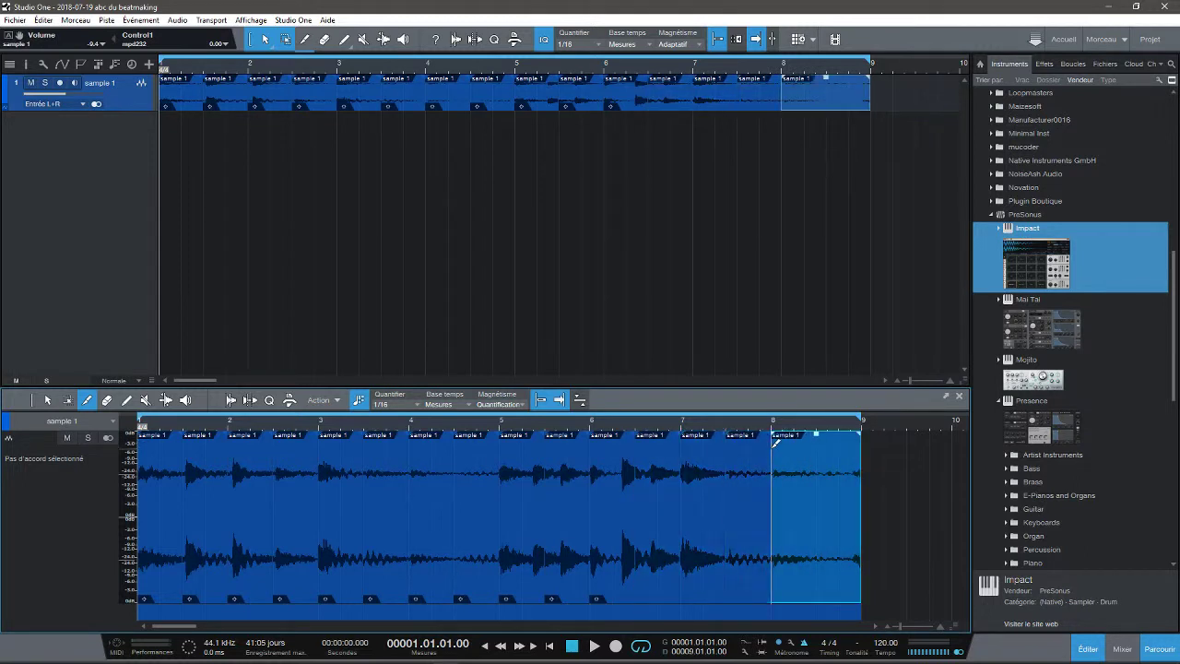
left_click(822, 441)
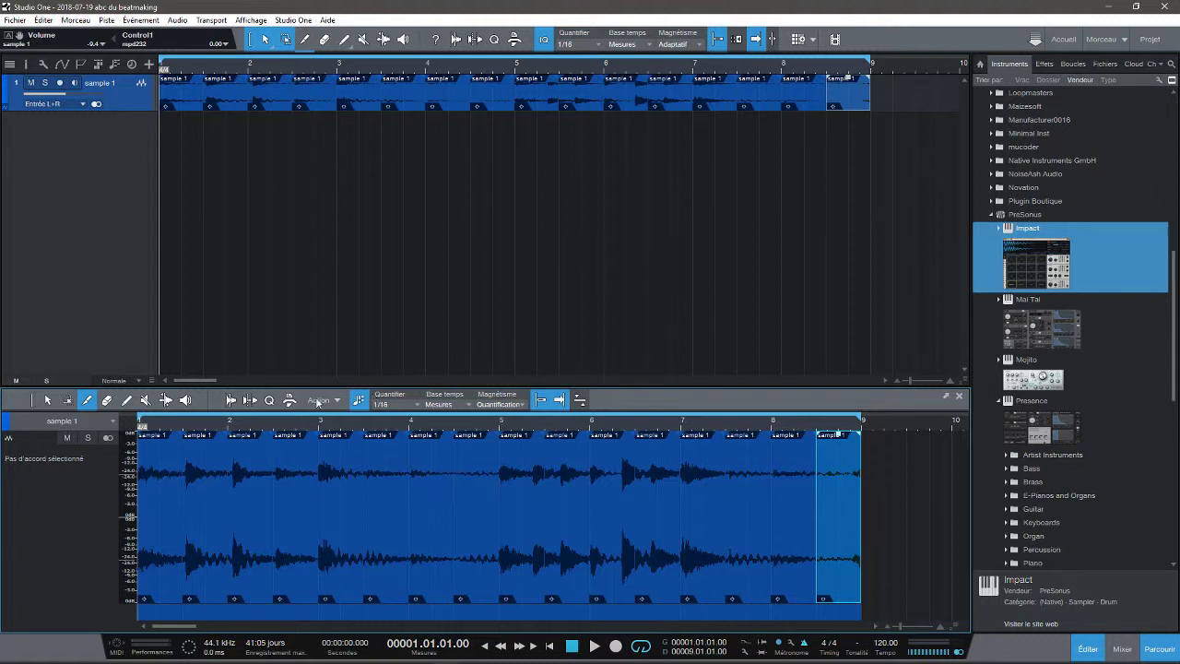
Step: Audition the first slices of sample 1 with the Listen tool, up to the one starting at bar 3
left_click(185, 399)
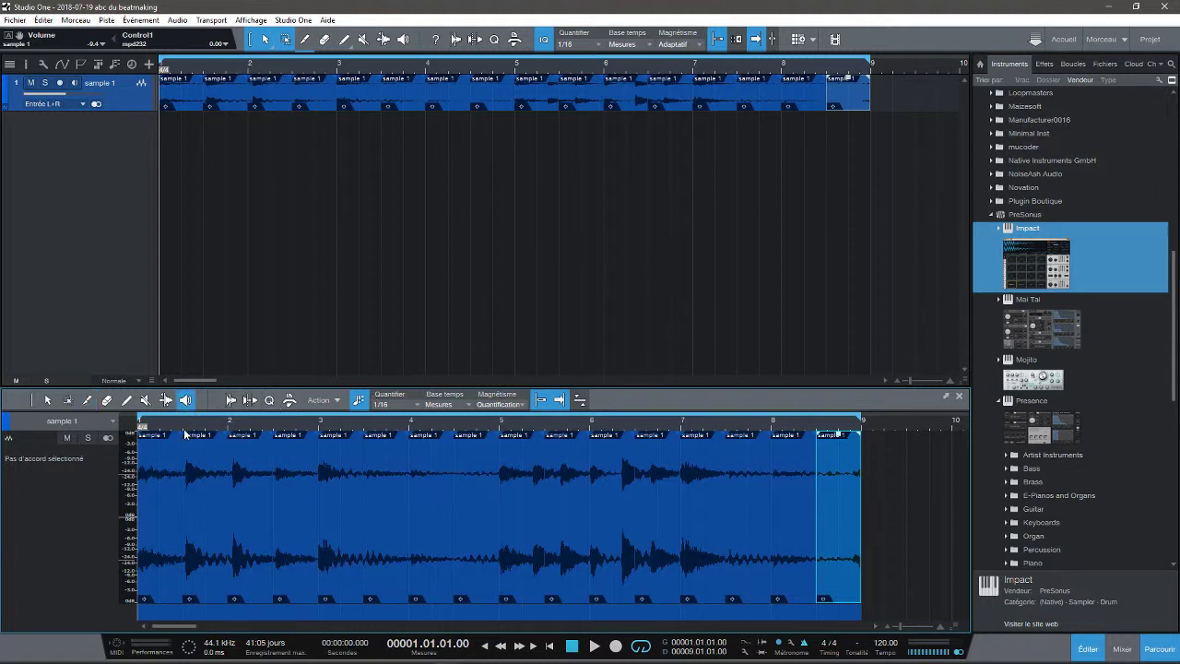
left_click(154, 468)
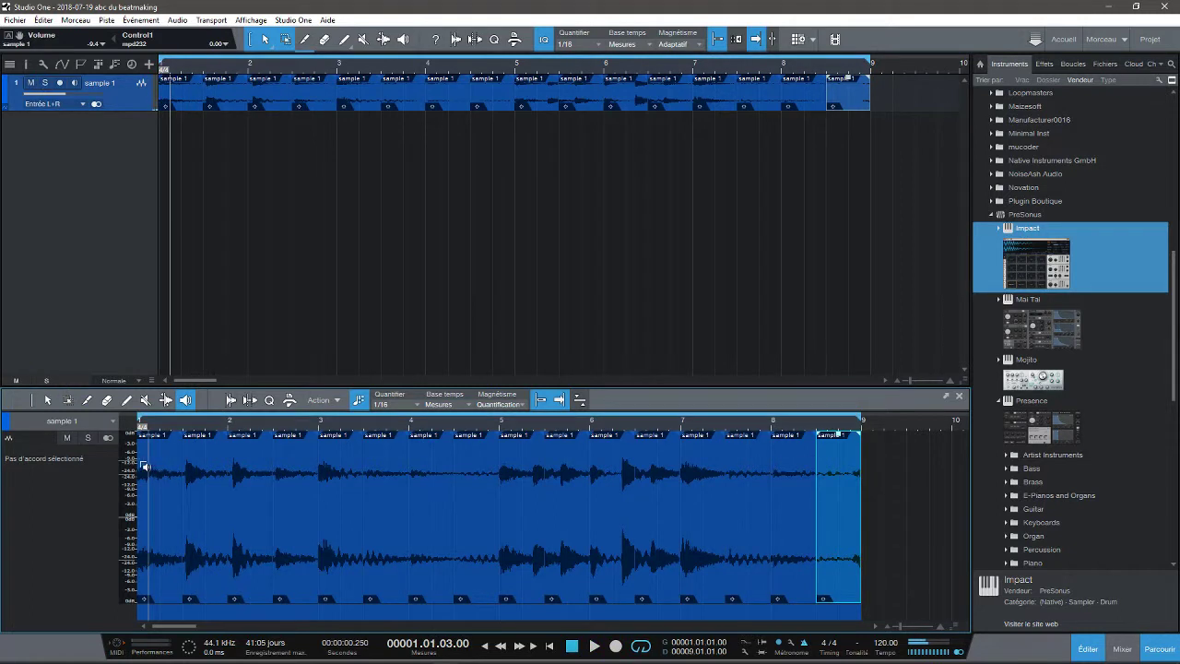
left_click(144, 467)
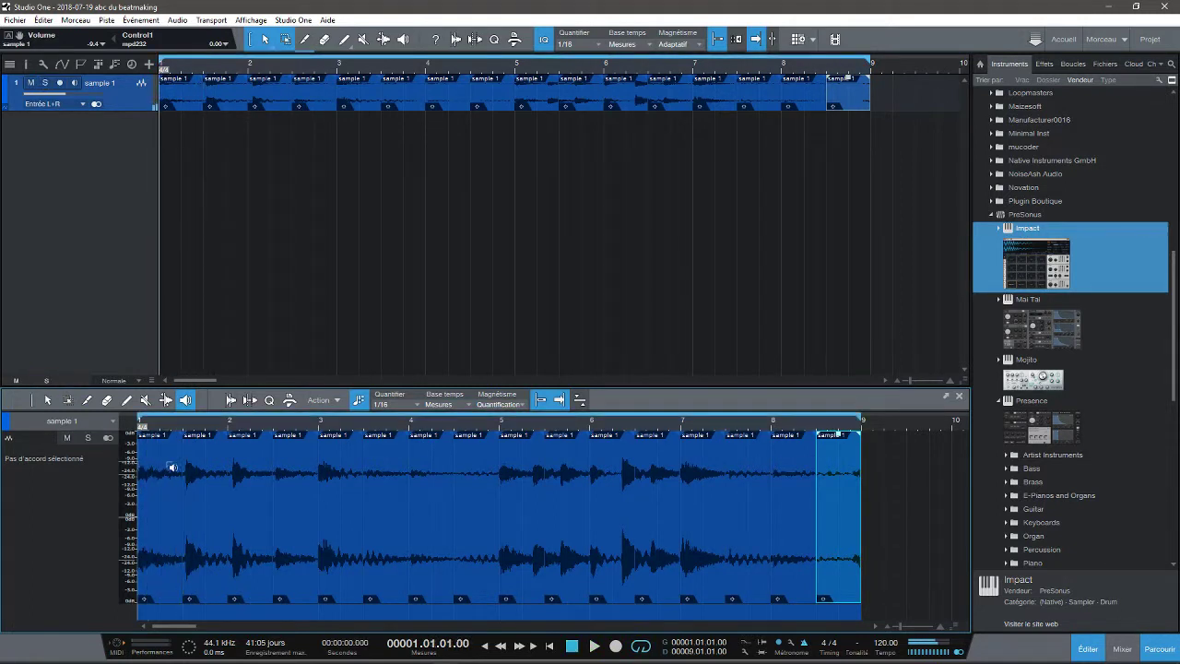
left_click(172, 468)
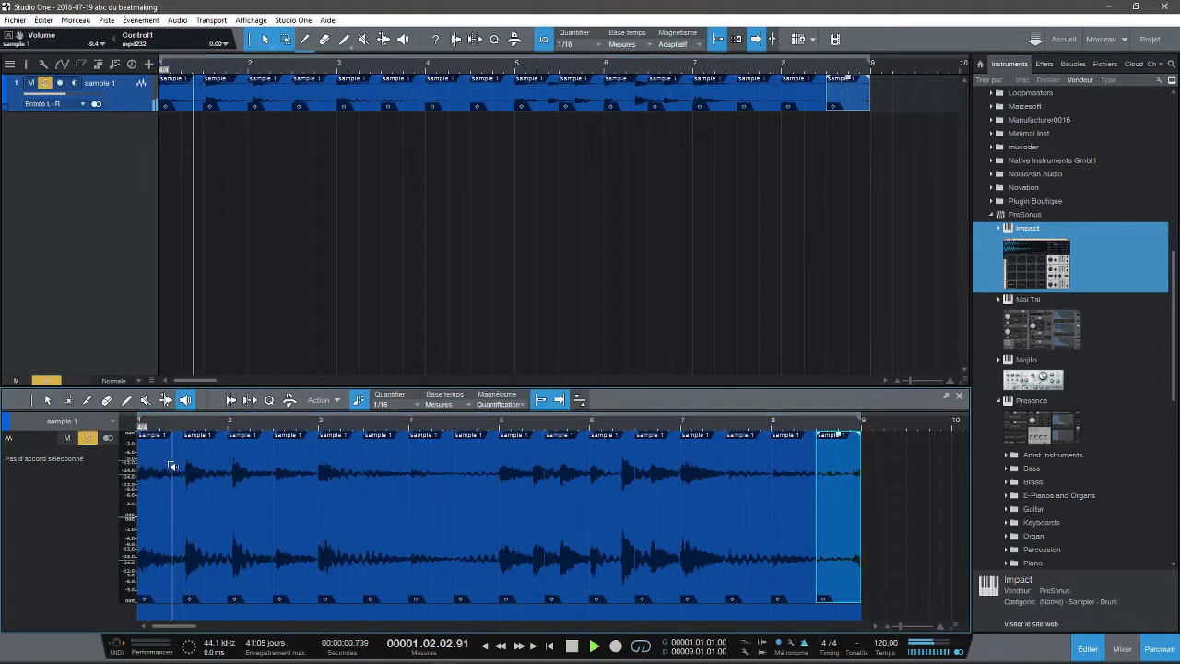
left_click(232, 467)
left_click(267, 467)
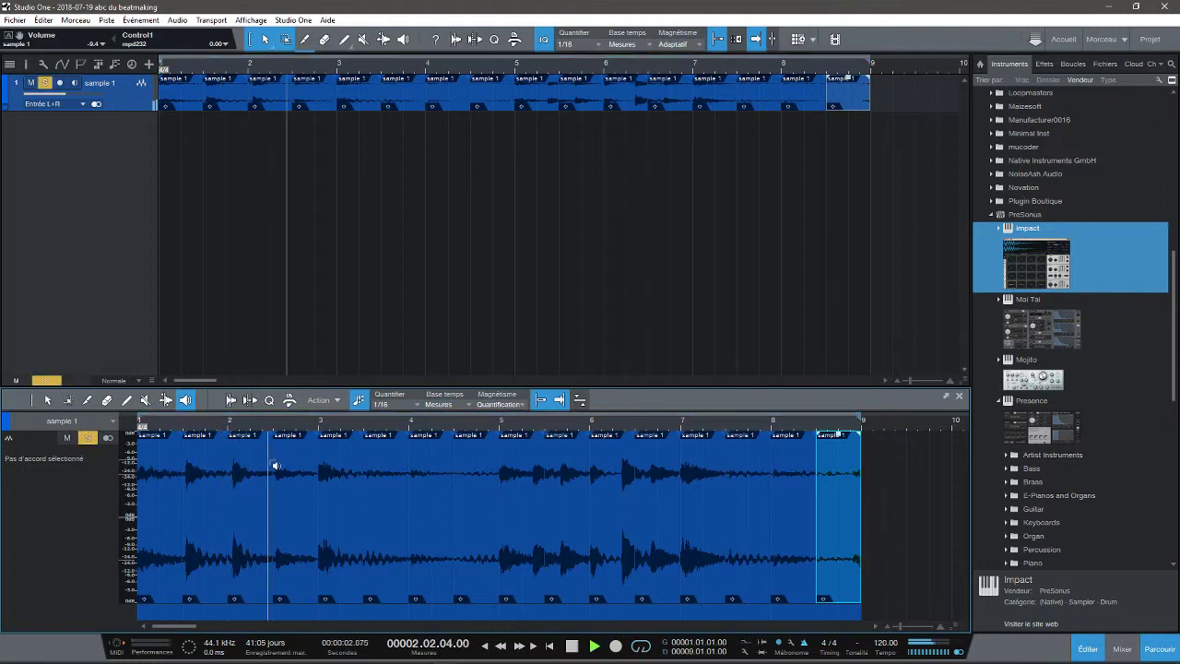
left_click(324, 467)
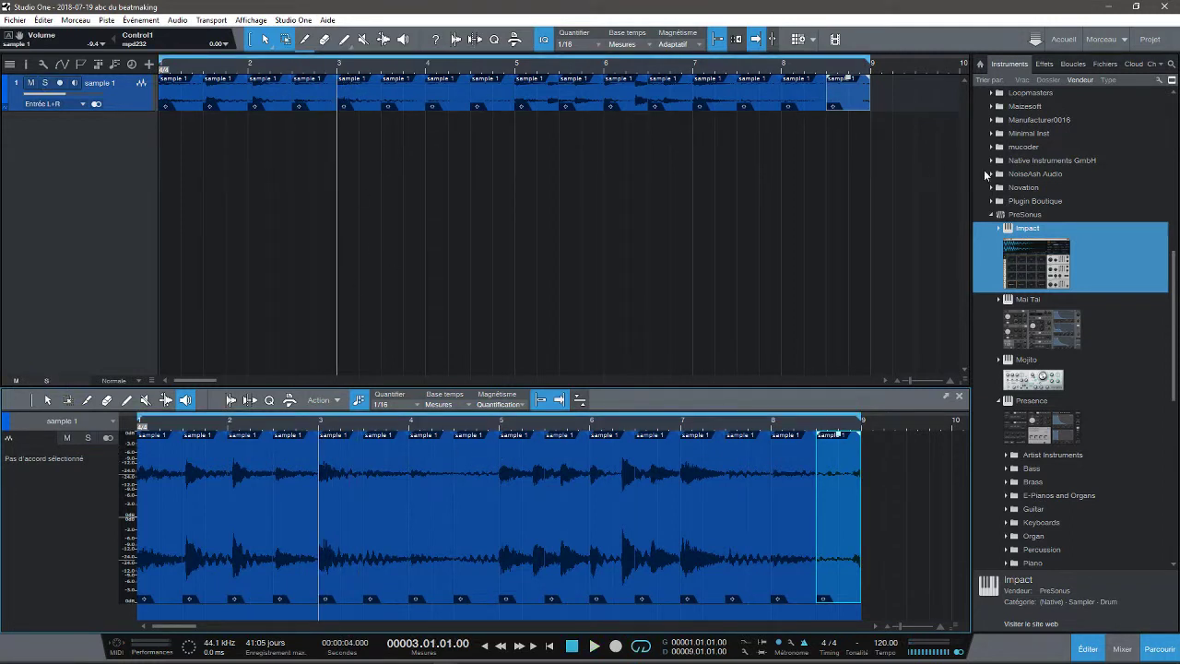
Step: Select all the slices on the sample 1 track and send them to a new Impact instrument
left_click_drag(888, 96, 160, 109)
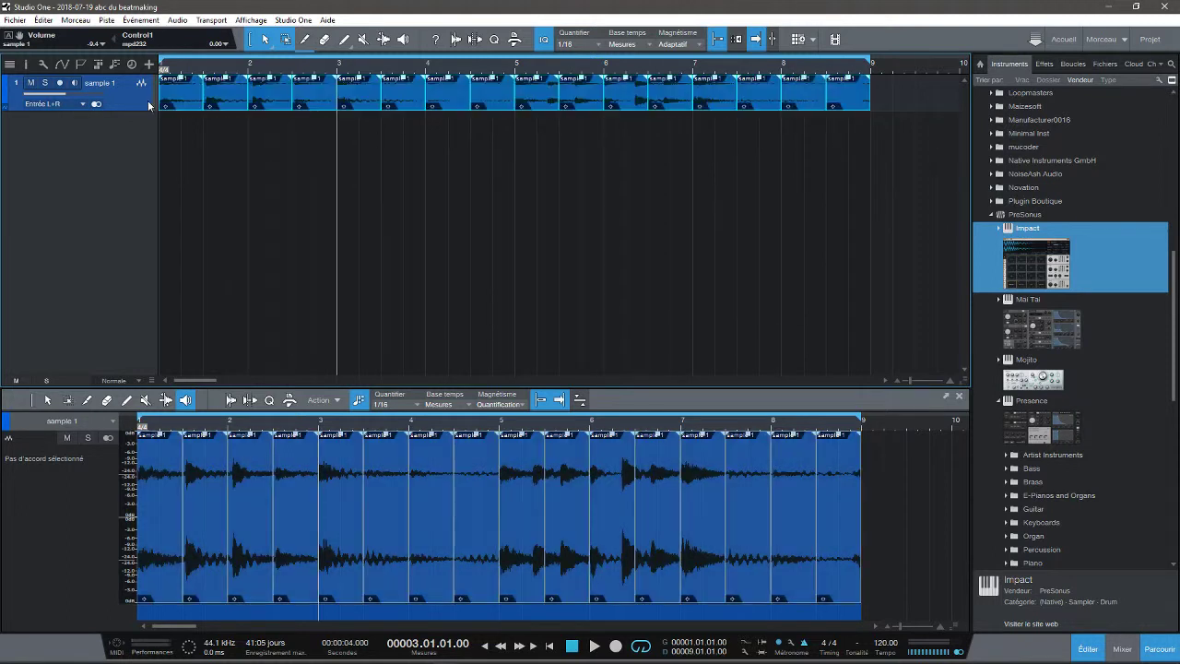
right_click(326, 93)
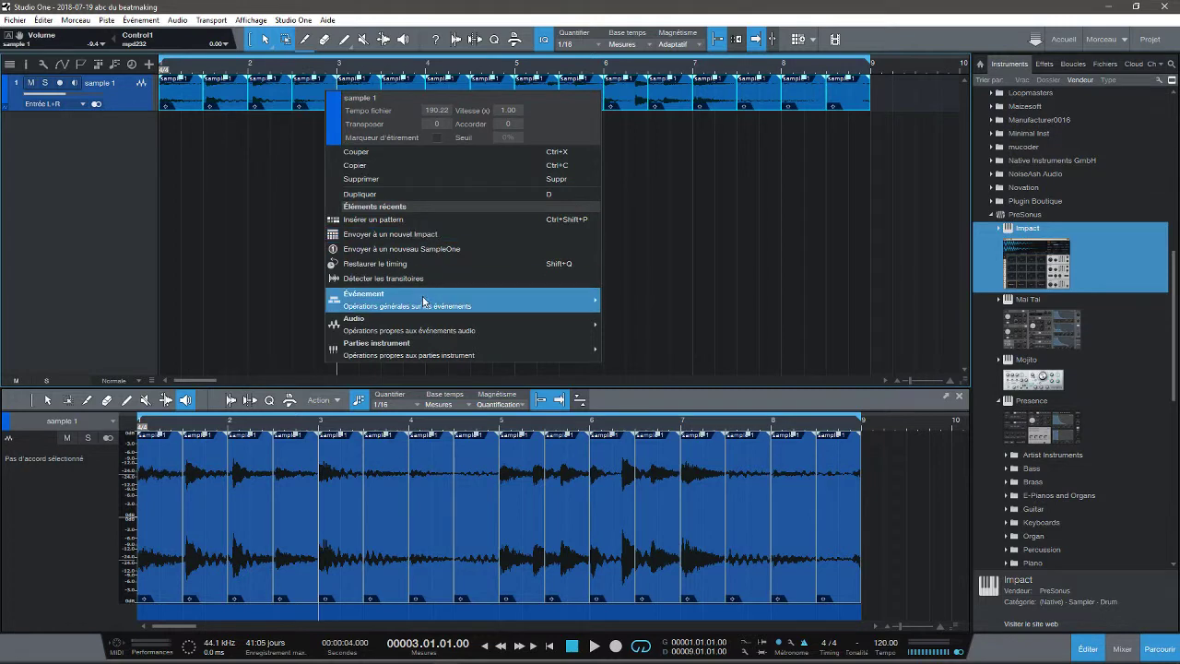
mouse_move(553, 326)
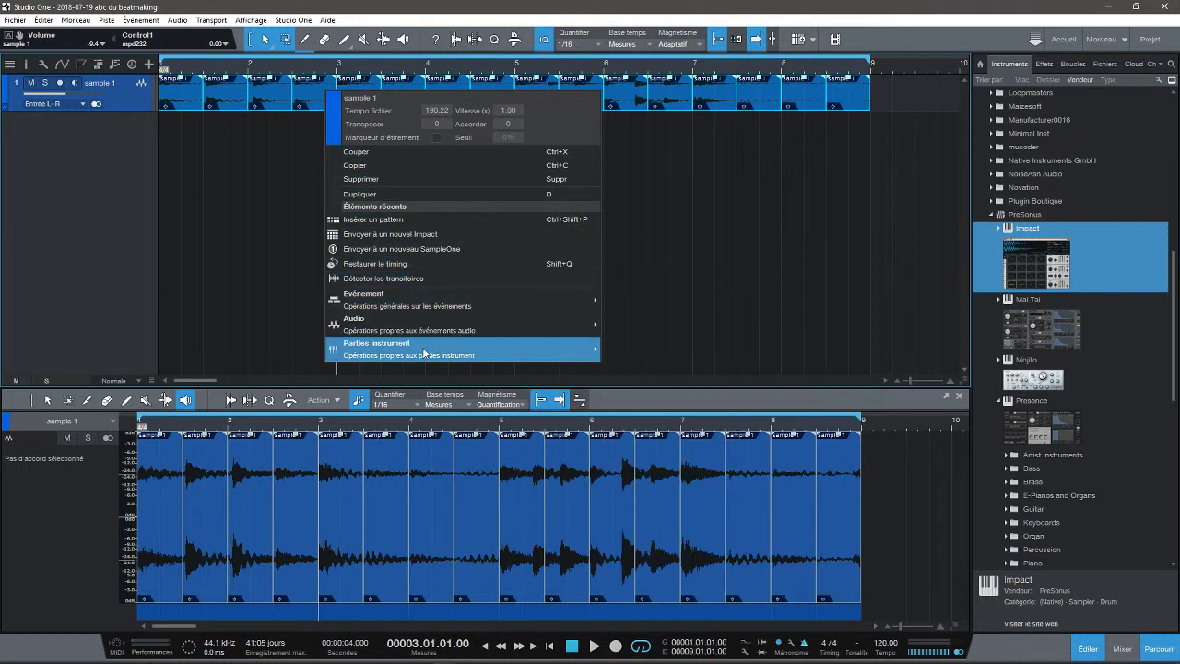
mouse_move(424, 351)
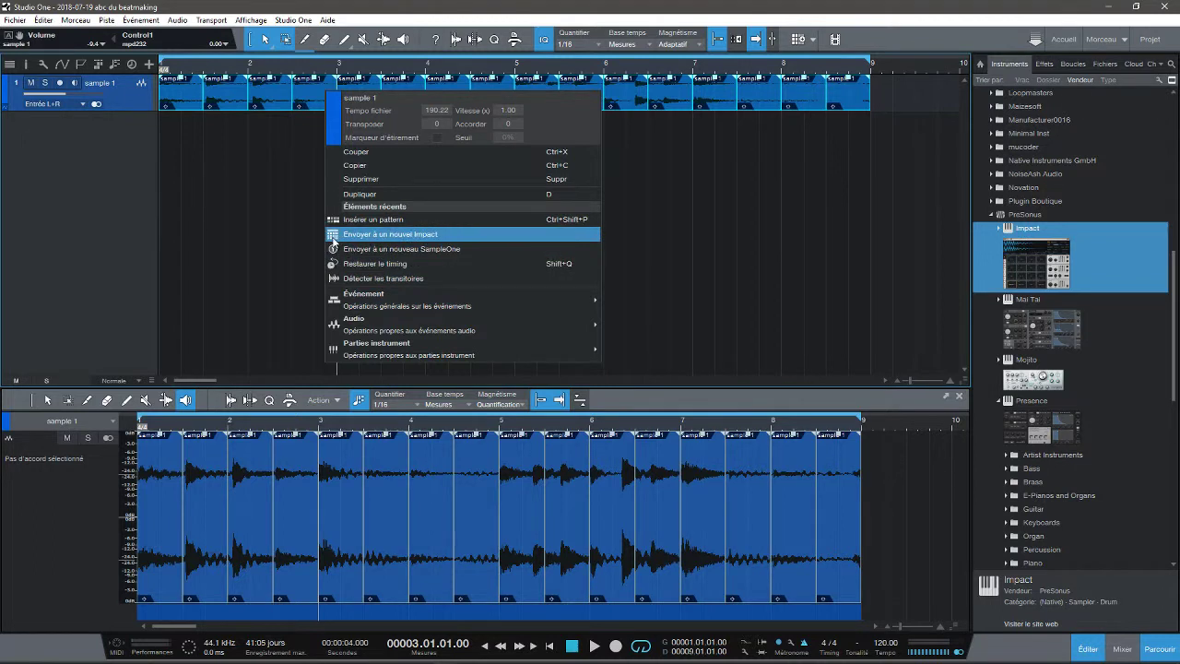
left_click(417, 237)
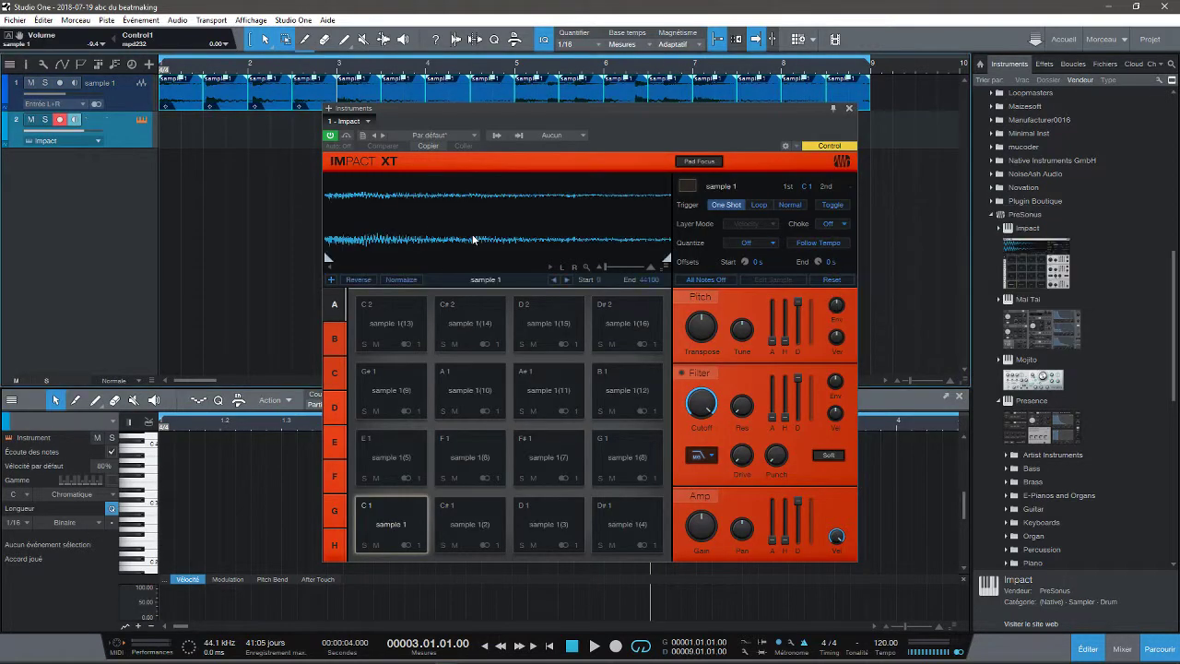
Step: Audition the Impact XT pads C1 to D#1, holding sample 1 through sample 1(4)
left_click(392, 533)
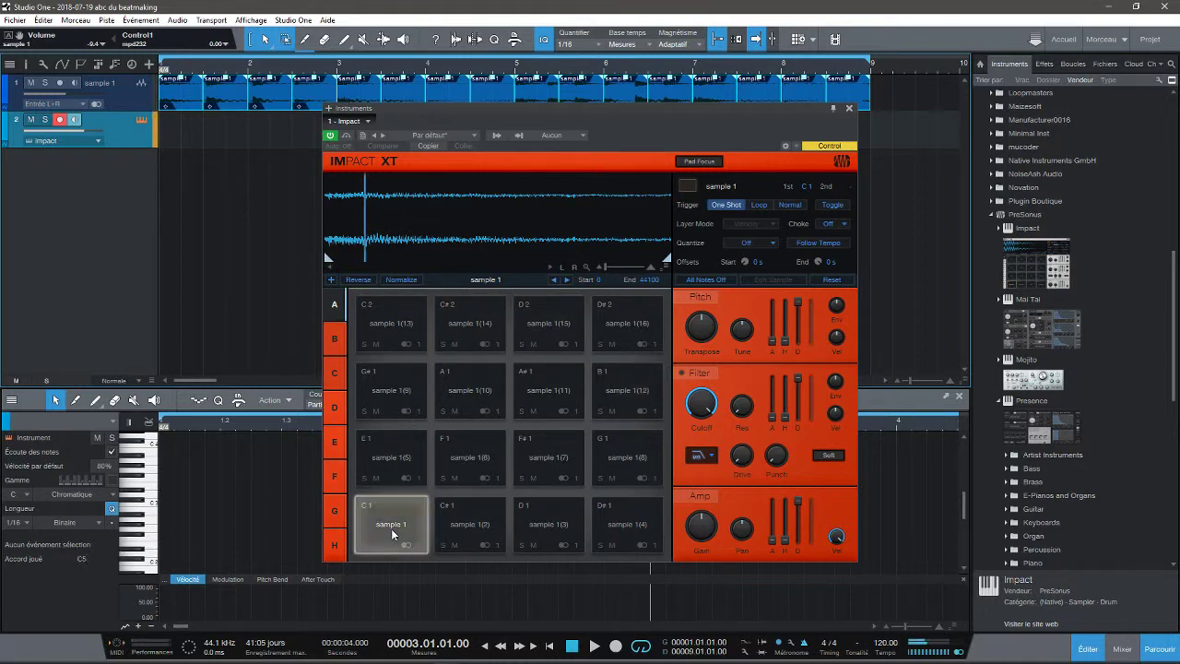
left_click(392, 533)
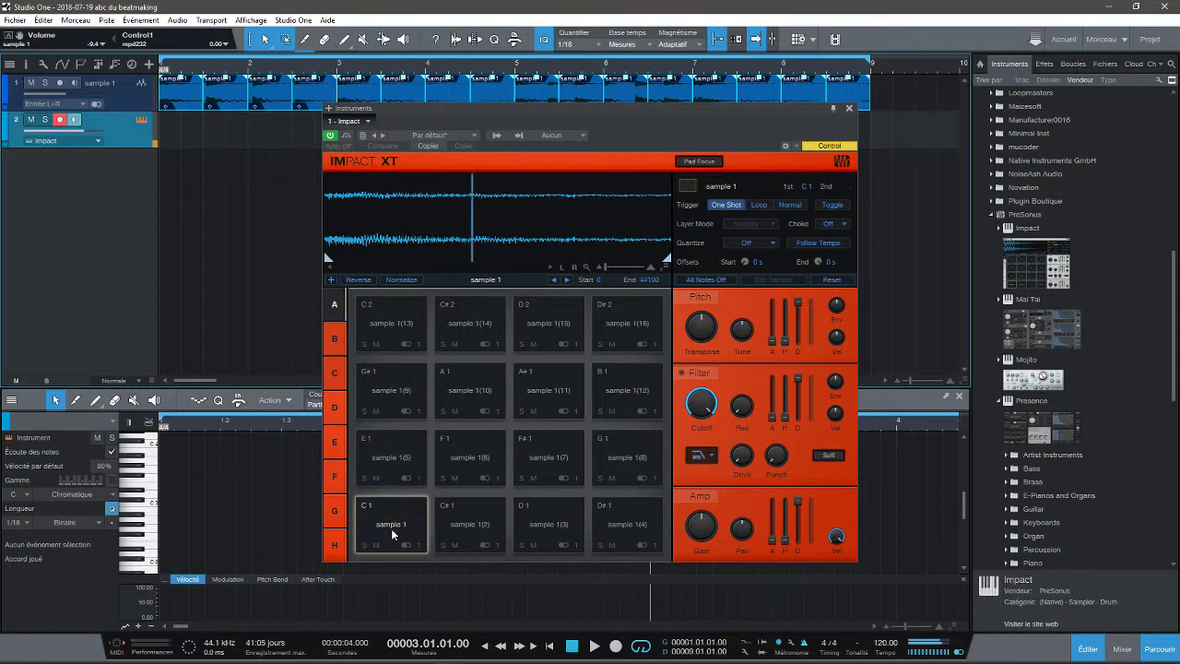
left_click(392, 533)
left_click(409, 535)
left_click(468, 529)
left_click(540, 529)
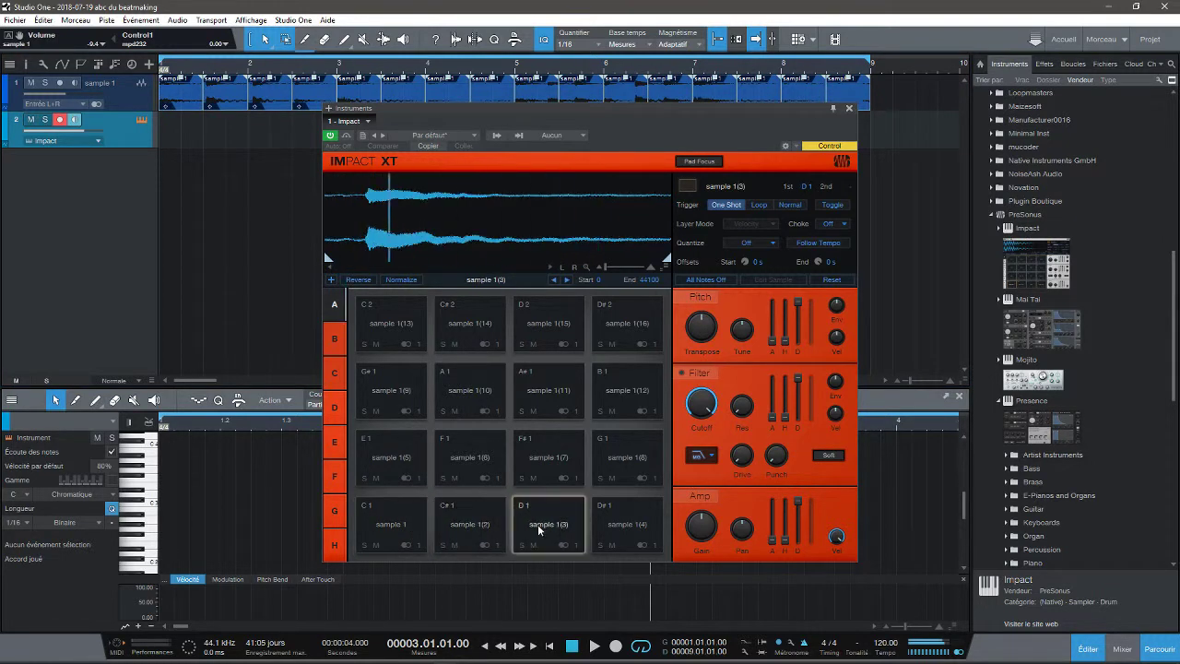
left_click(614, 518)
Step: Audition the Impact XT pads E1 to B1, holding sample 1(5) through sample 1(12)
left_click(391, 456)
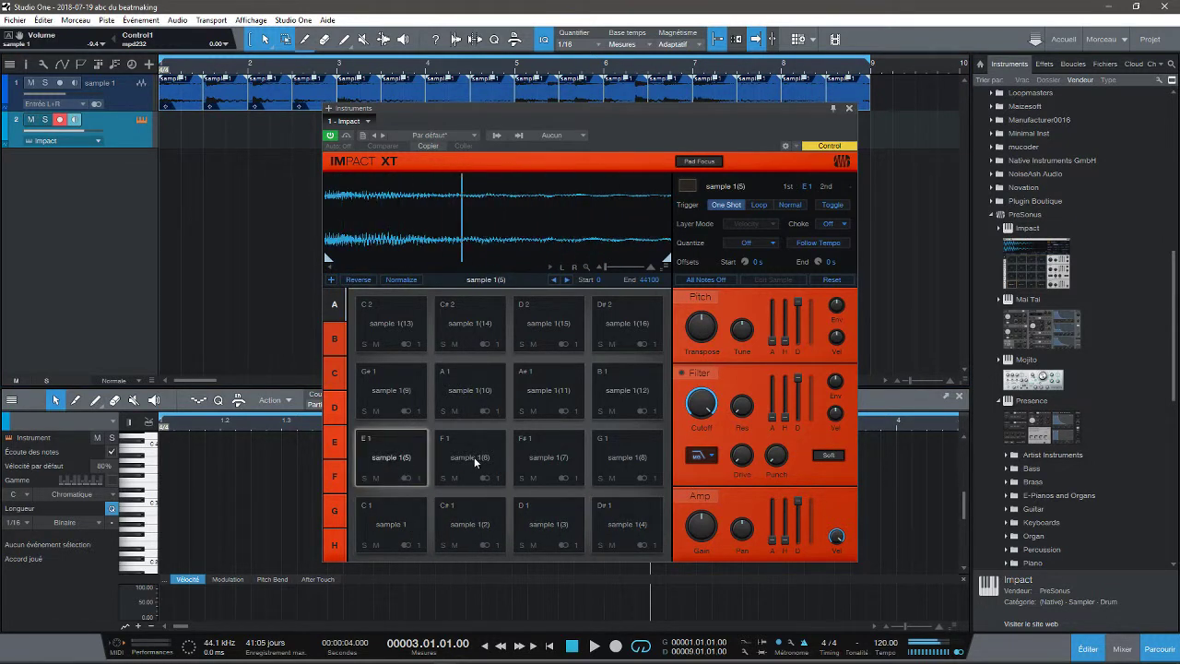
left_click(469, 458)
left_click(548, 456)
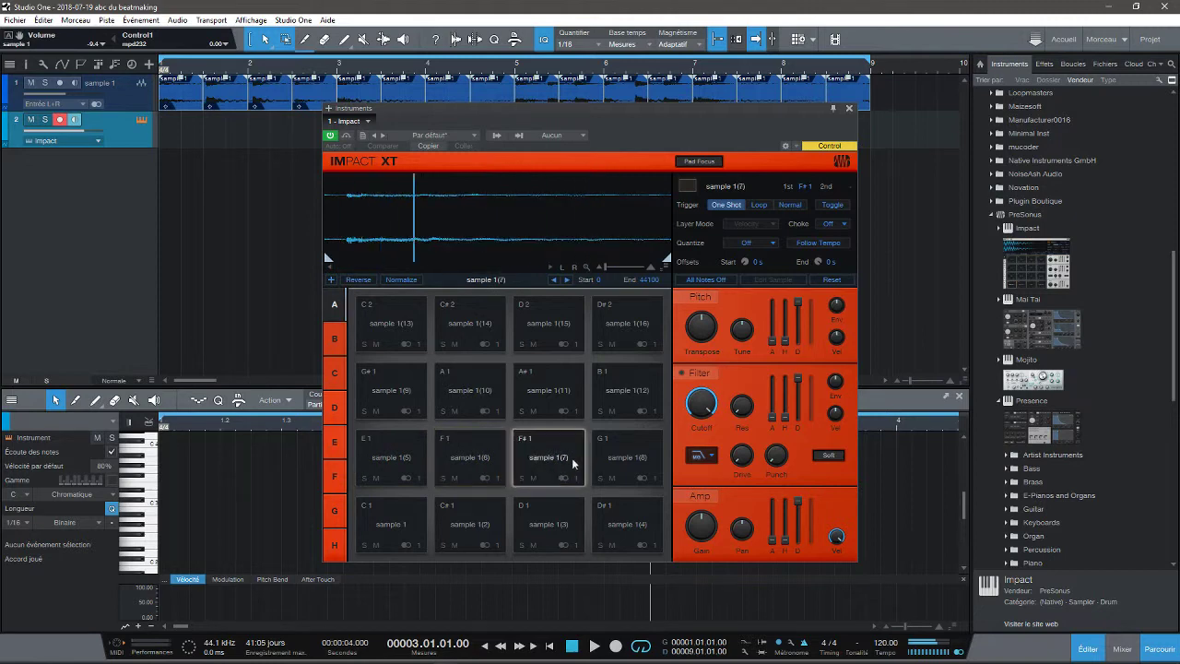
left_click(637, 455)
left_click(390, 383)
left_click(467, 391)
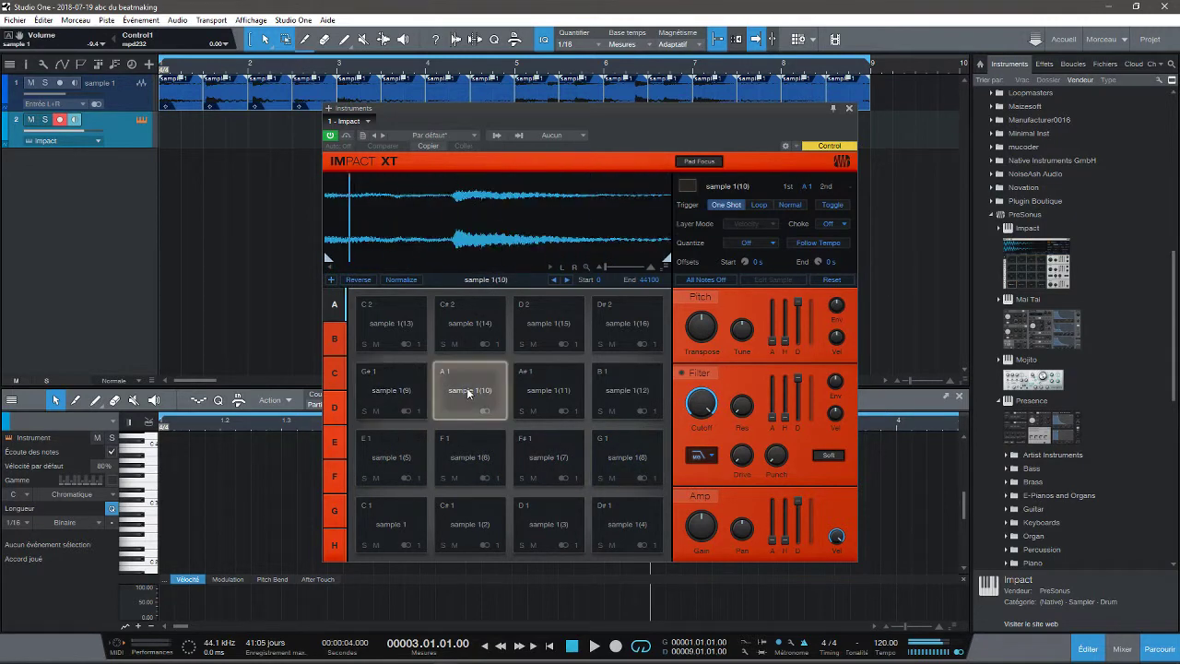
left_click(543, 383)
left_click(610, 382)
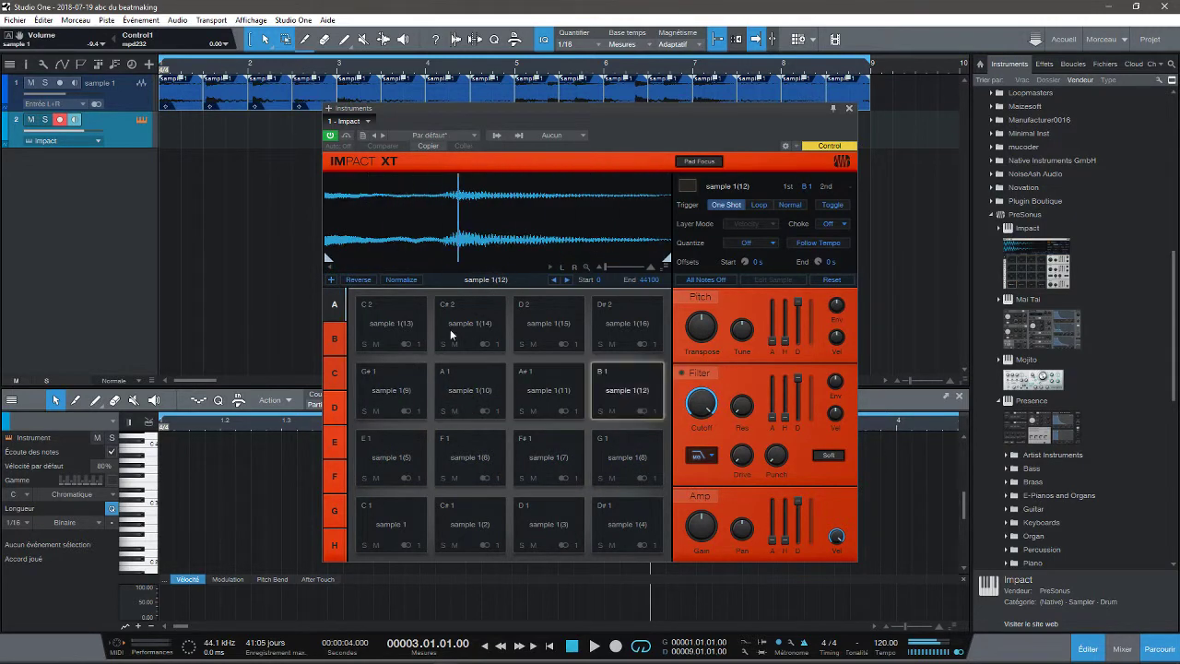
Step: Audition the Impact XT pads C2 to D#2, holding sample 1(13) through sample 1(16), and close the instrument window
left_click(397, 321)
left_click(475, 318)
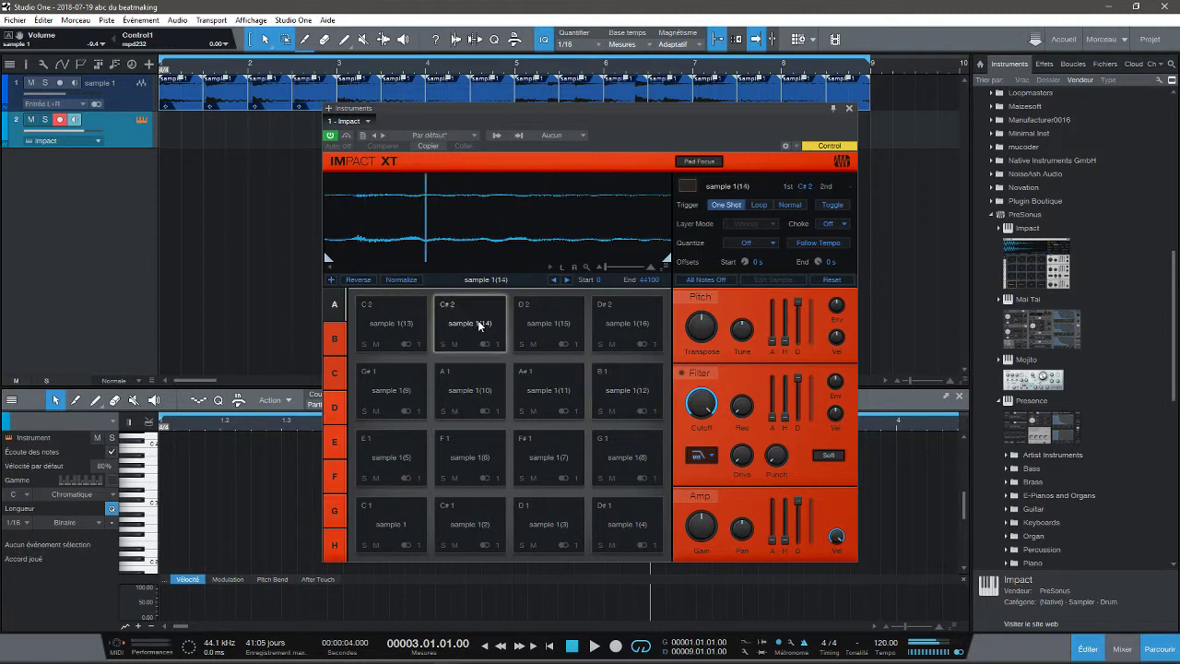
left_click(551, 320)
left_click(618, 317)
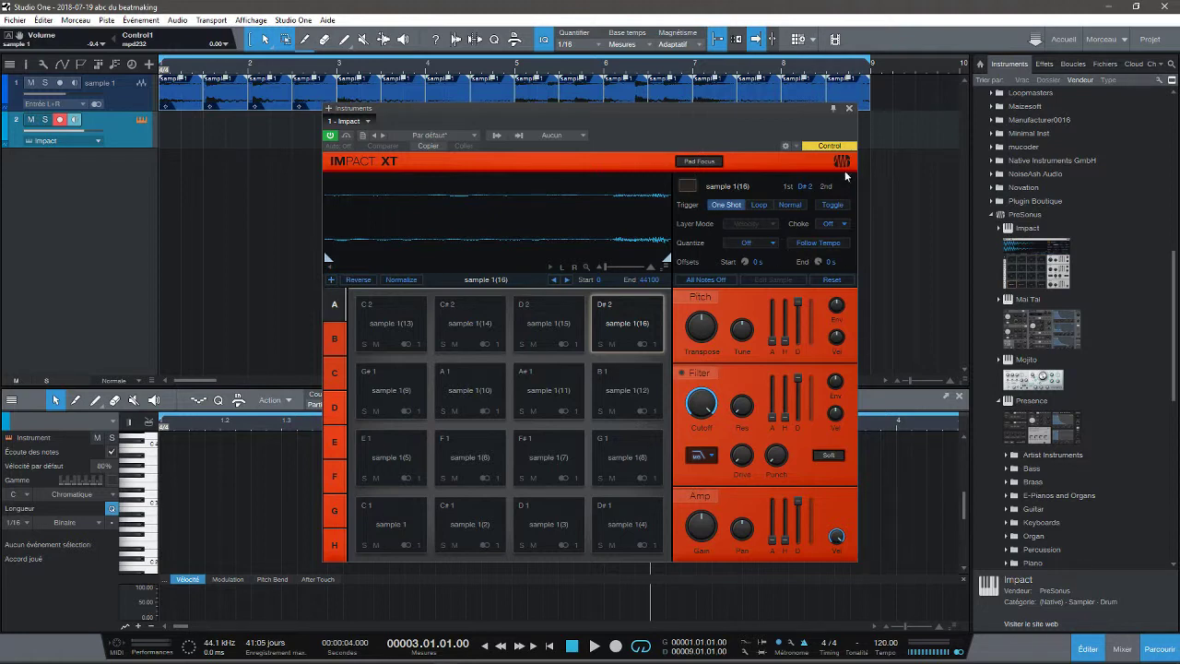
left_click(849, 109)
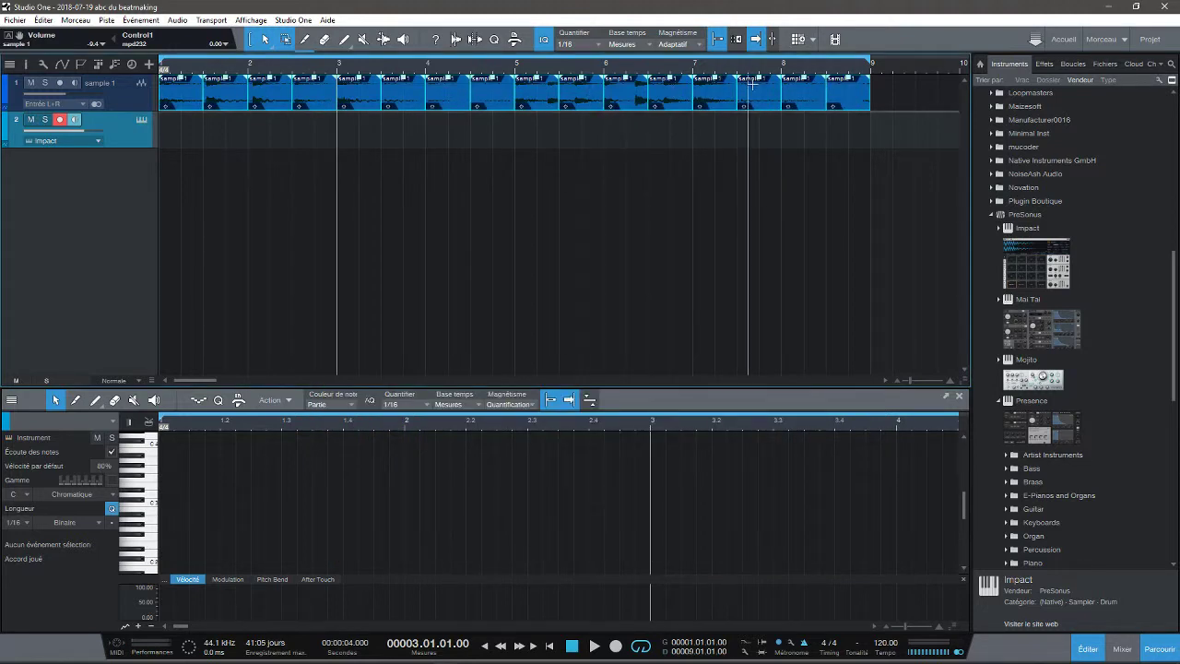
Step: Send the selected slices on the sample 1 track to a new SampleOne instrument and audition a key on its keyboard
right_click(716, 89)
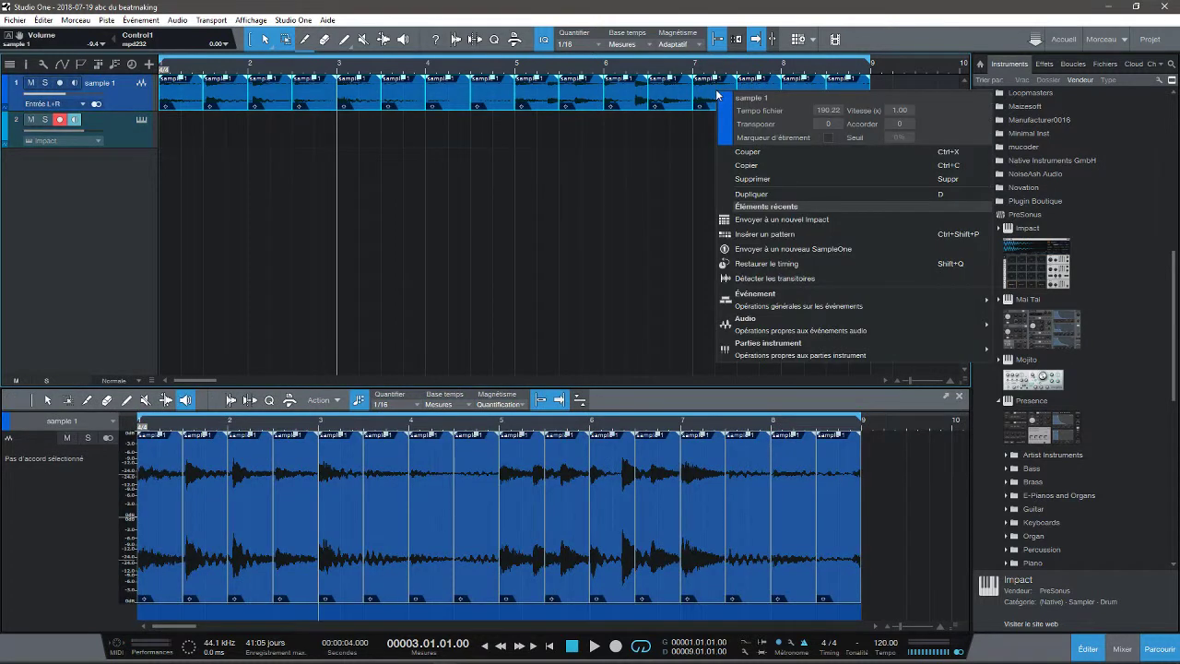
right_click(696, 93)
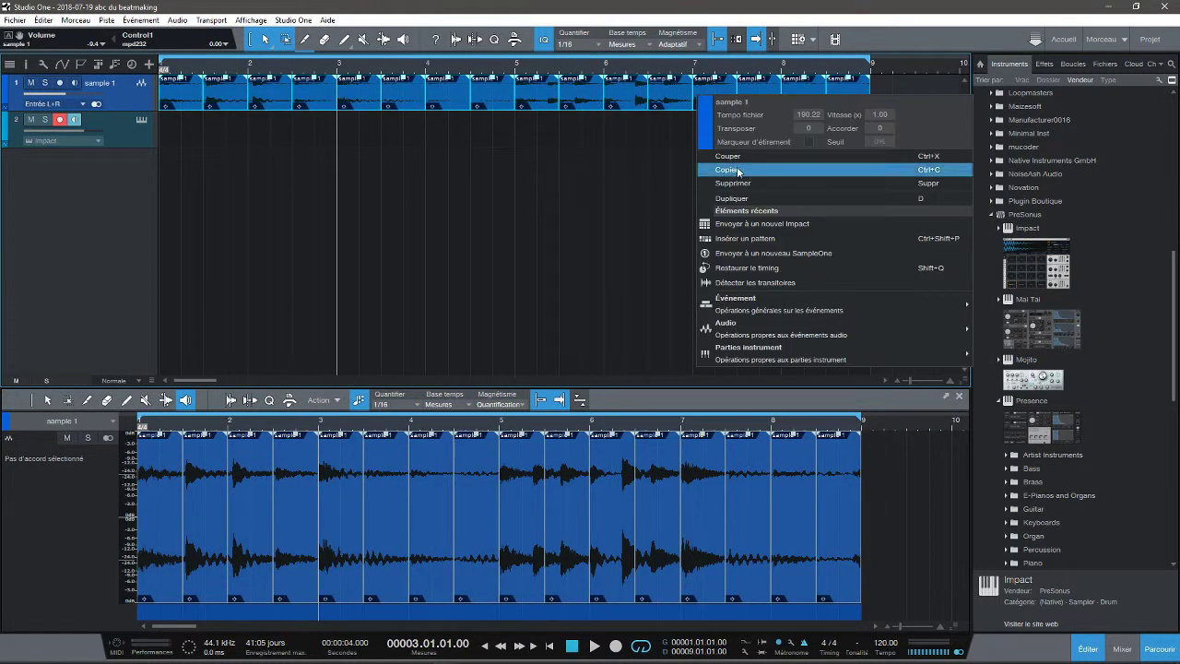
left_click(742, 257)
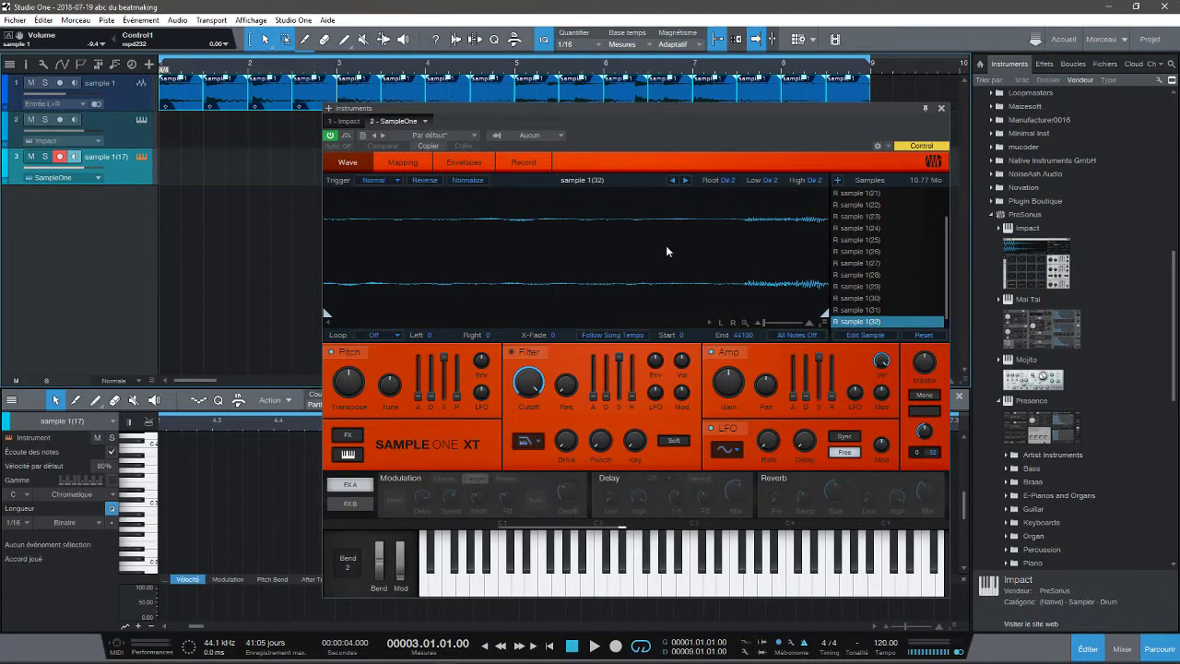
left_click(501, 588)
left_click(503, 586)
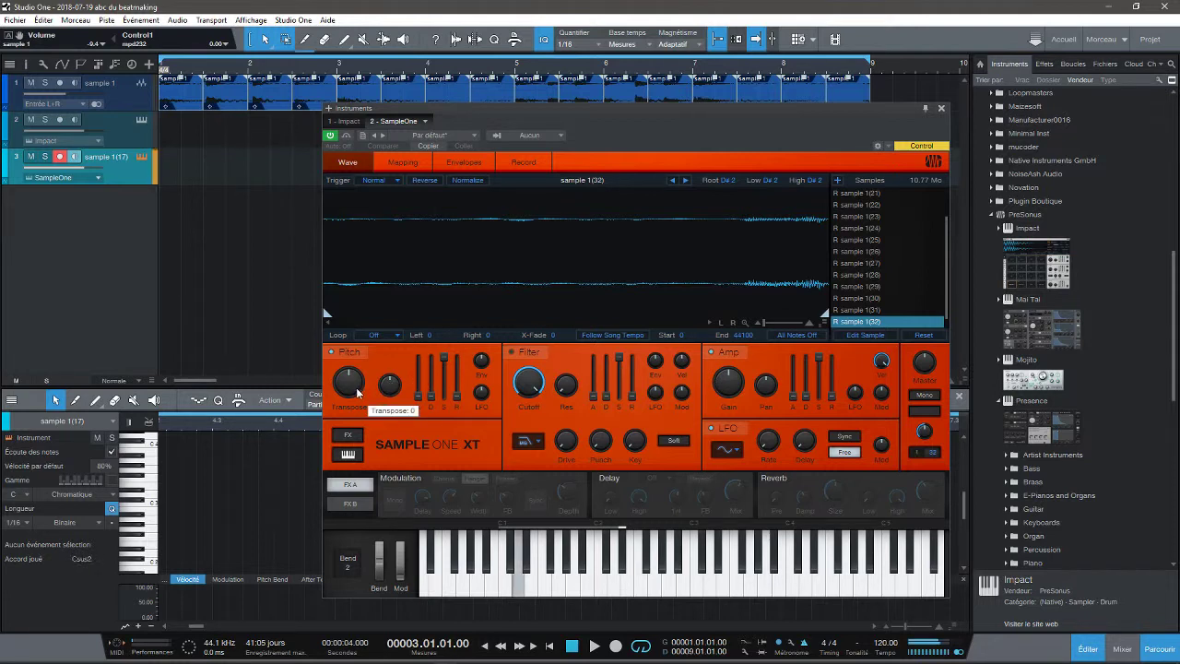
Step: Try SampleOne transpositions of -6 and 10, set the transpose to 8 and close the instrument window
left_click_drag(355, 387, 354, 395)
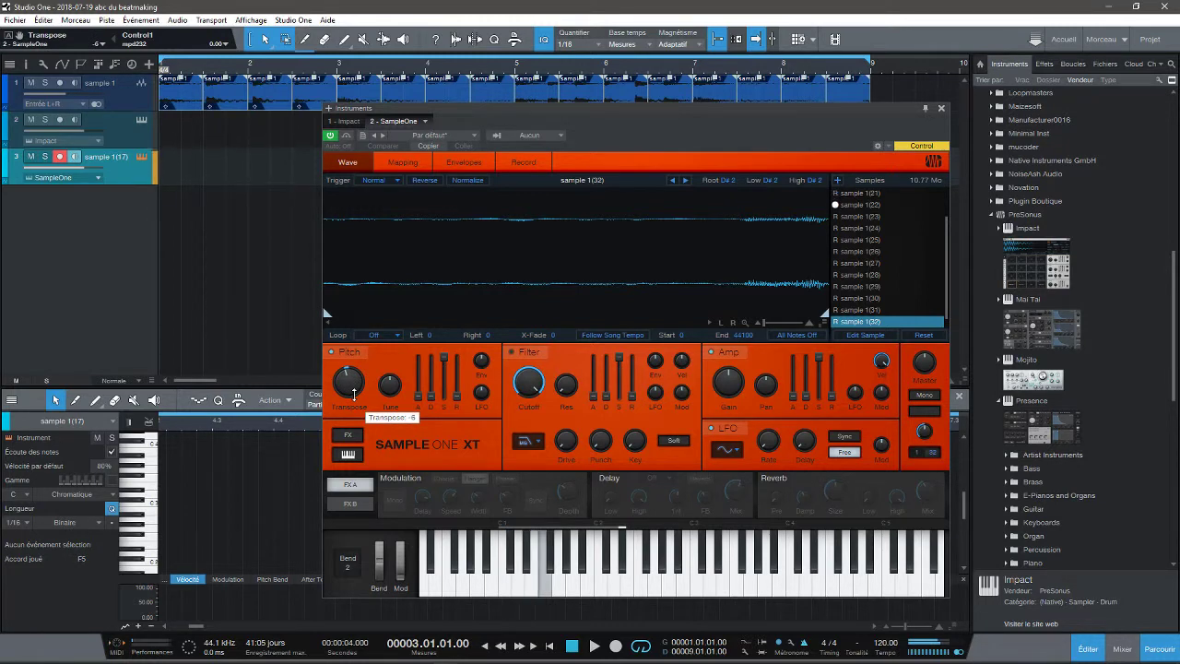
left_click_drag(354, 394, 354, 376)
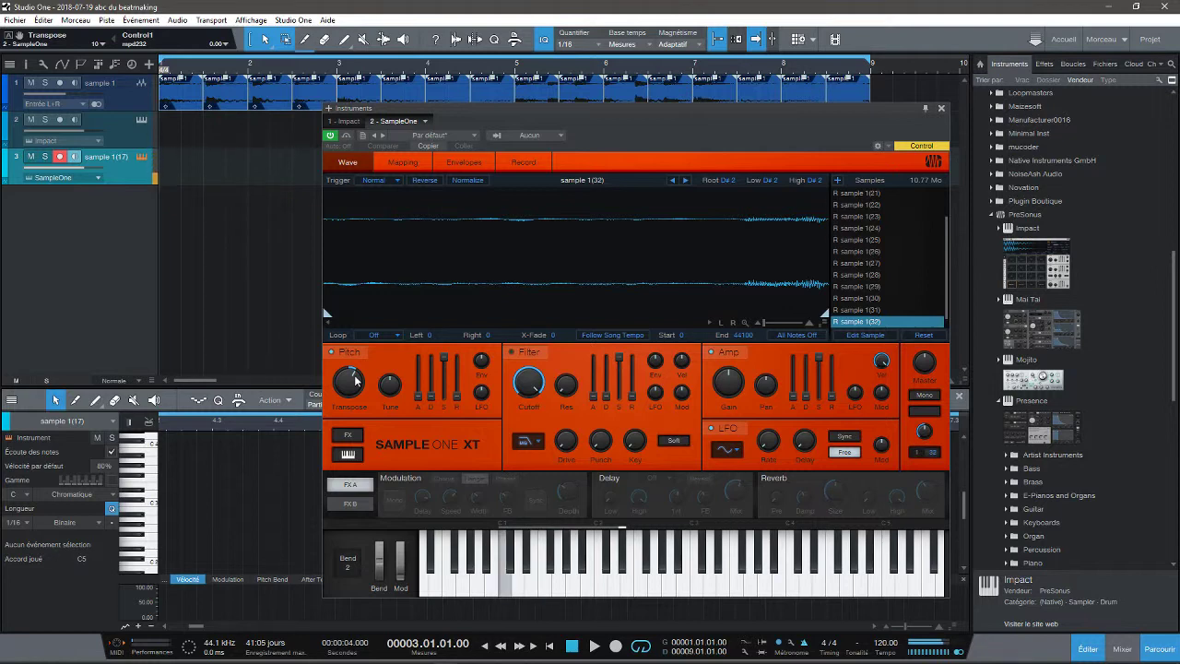
left_click_drag(354, 380, 353, 385)
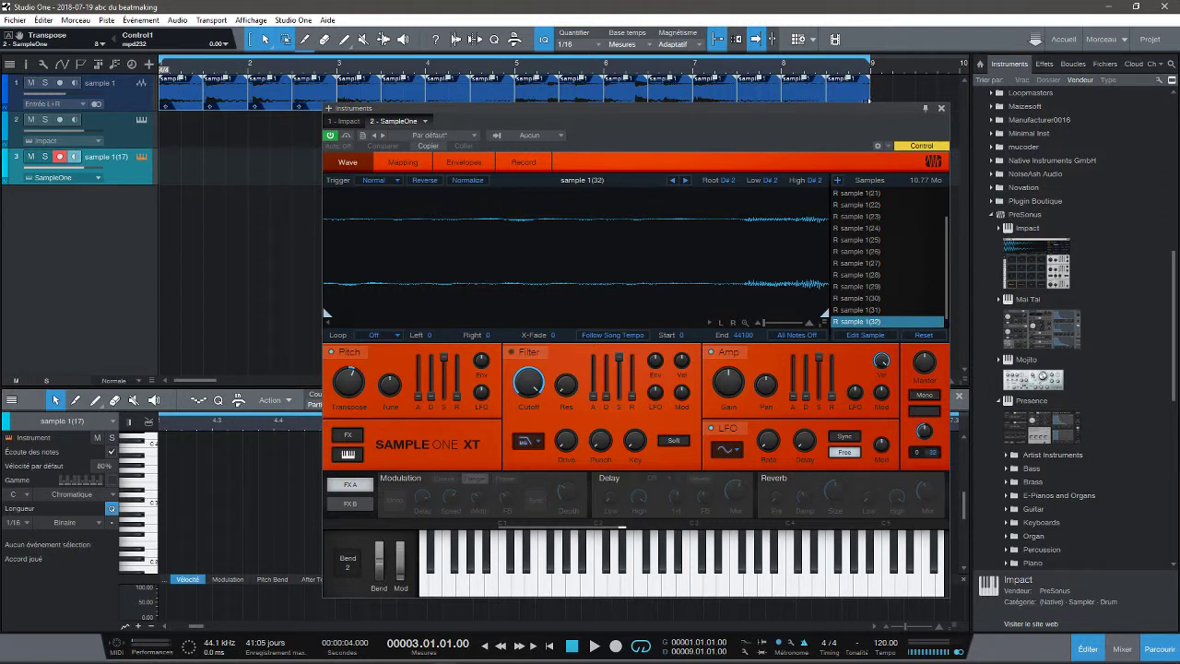
left_click(942, 108)
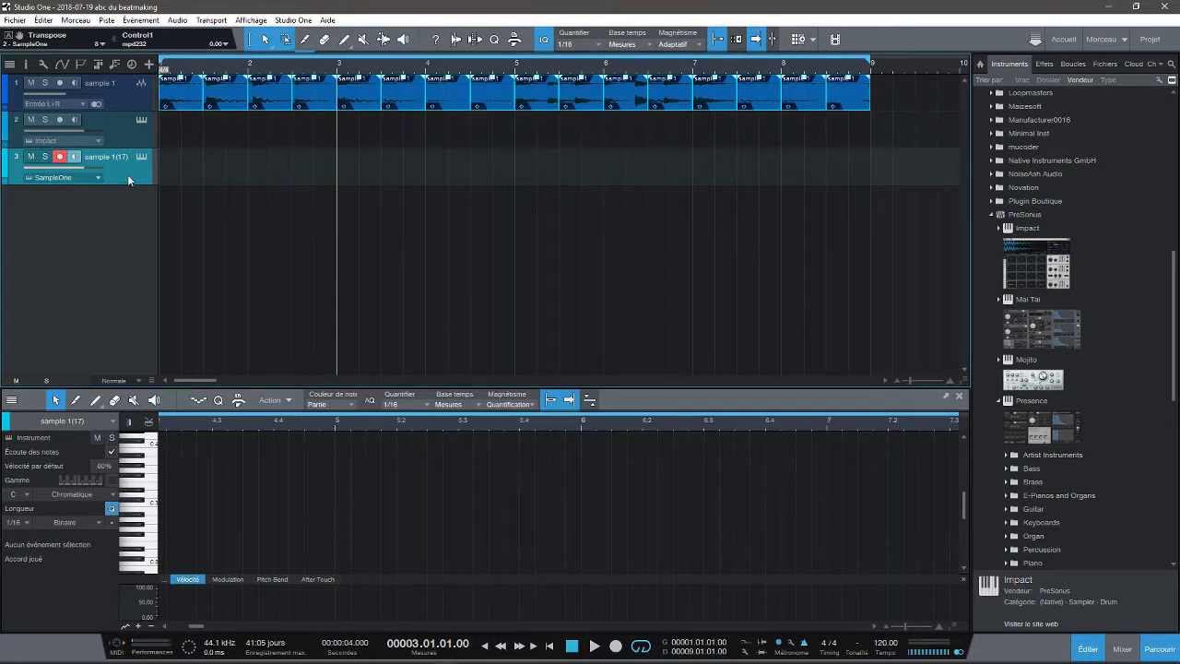
Step: Show the mixer, reopen the SampleOne instrument and move its window clear of the mixer channels
key("F3")
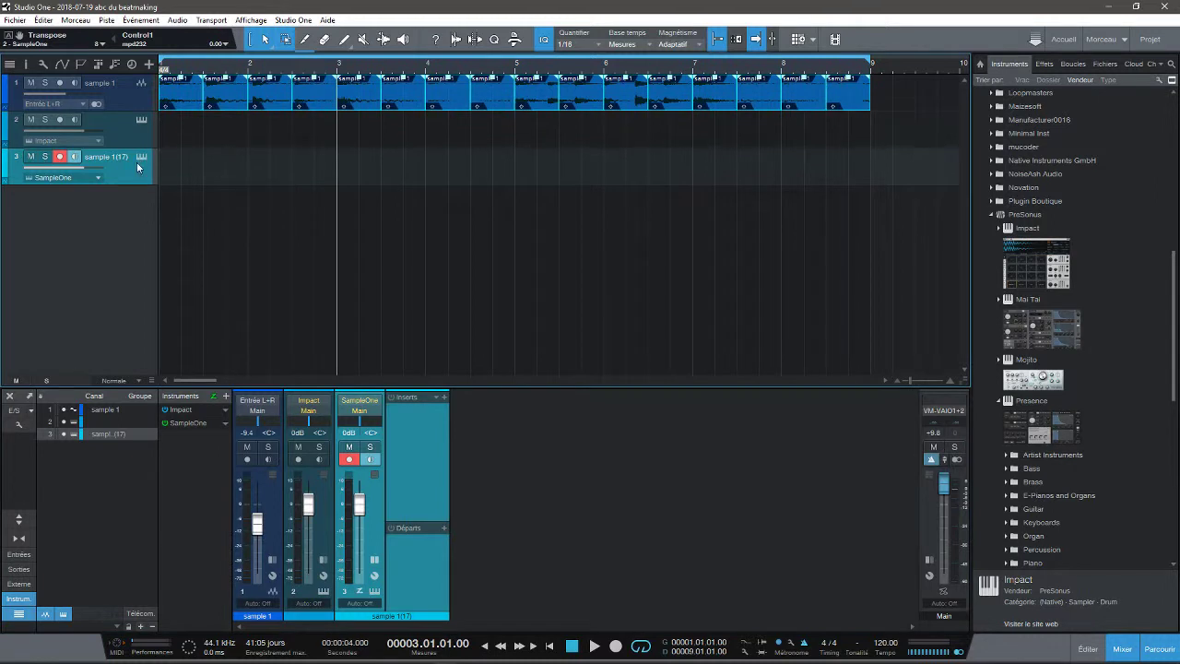
left_click(142, 158)
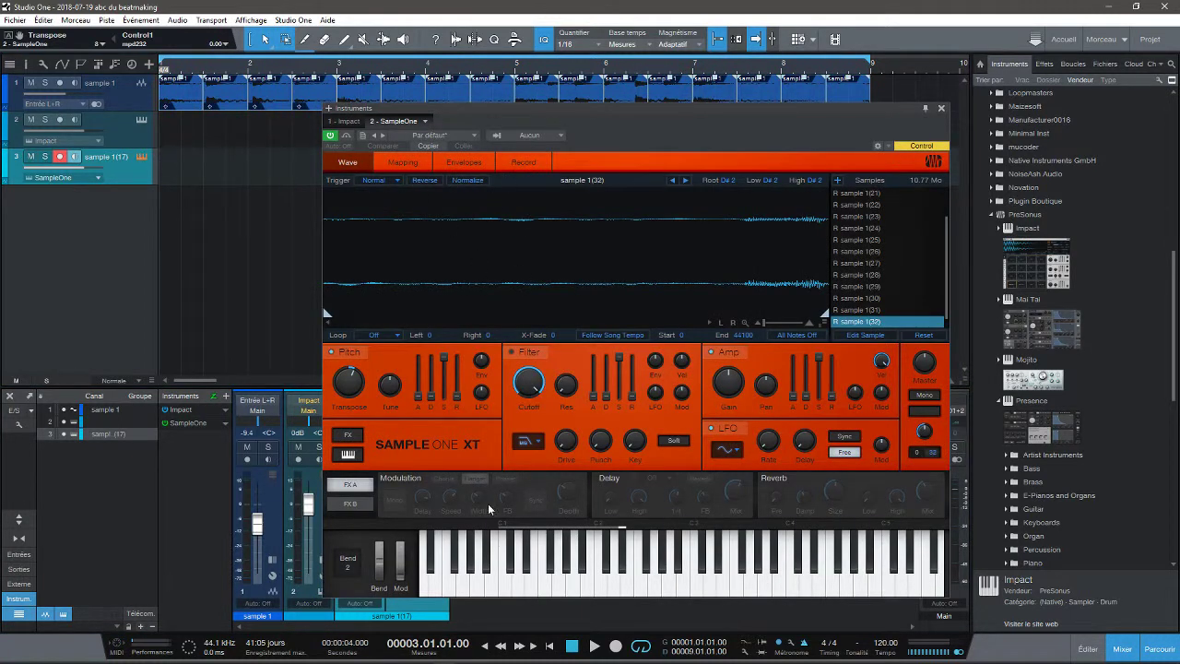
left_click_drag(674, 109, 857, 24)
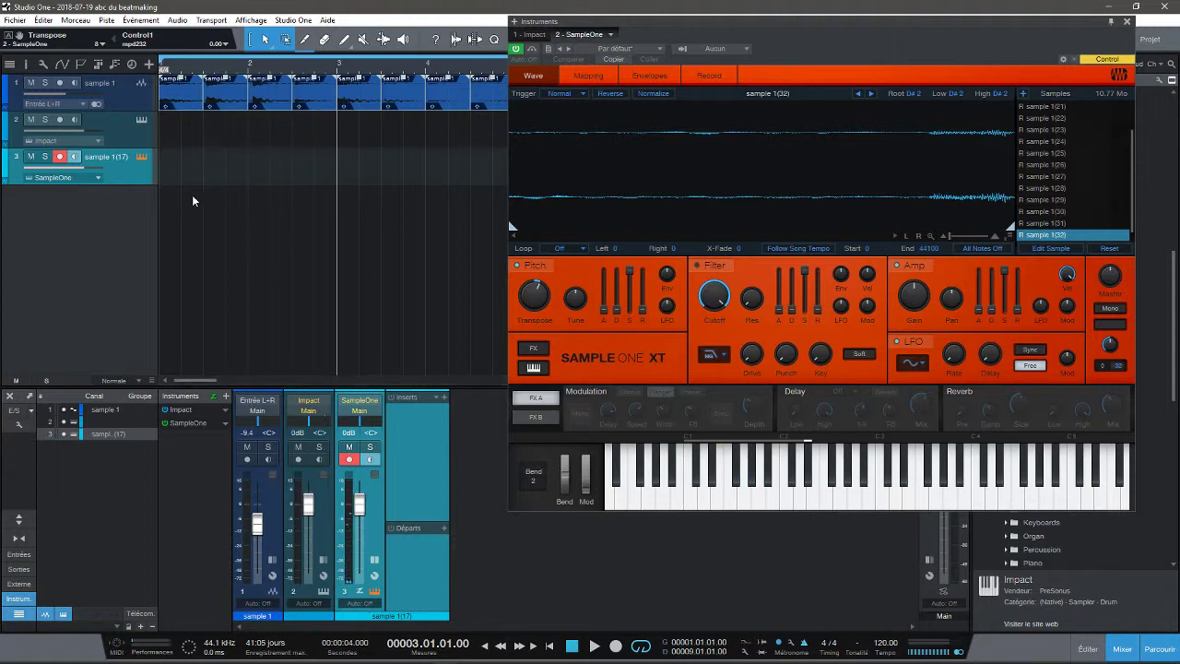
Step: Open the Impact instrument on track 2 and route pad D1 to Stereo 2 and pad D#1 to Stereo 3
left_click(141, 121)
left_click(141, 121)
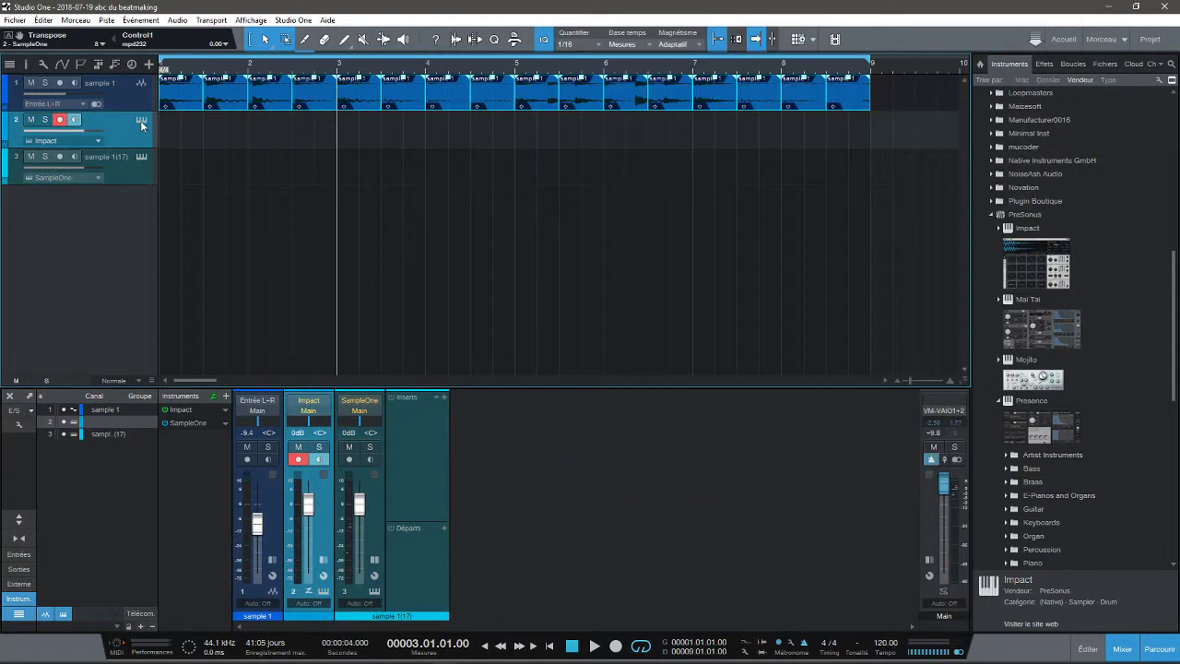
left_click(143, 121)
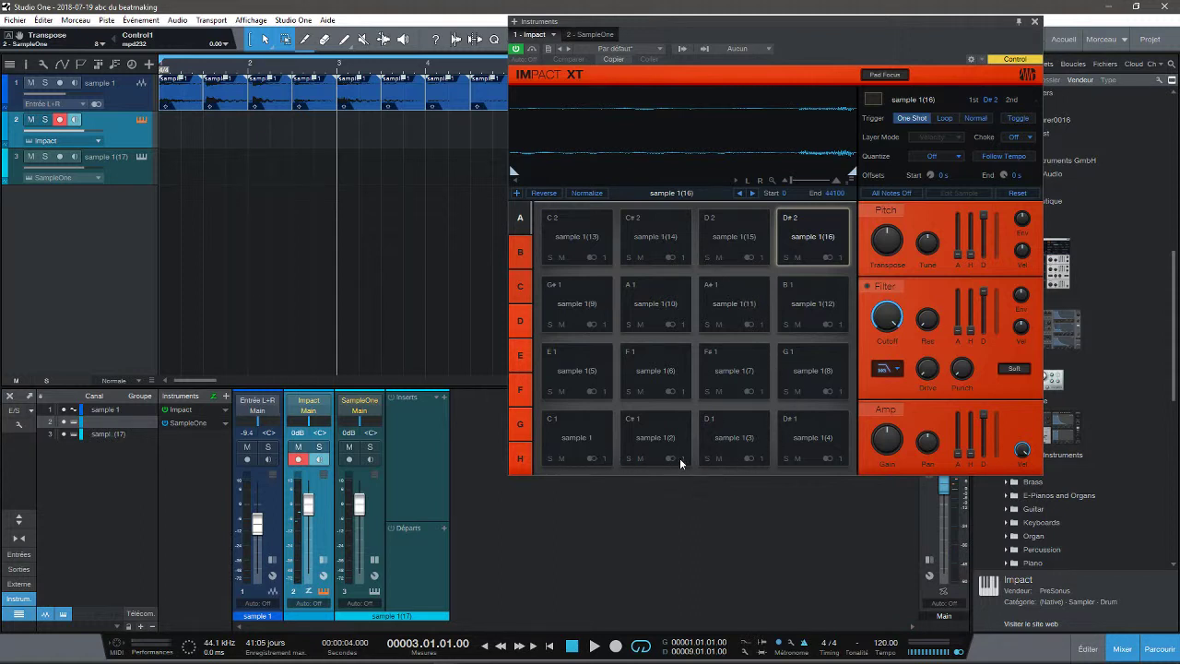
left_click(762, 460)
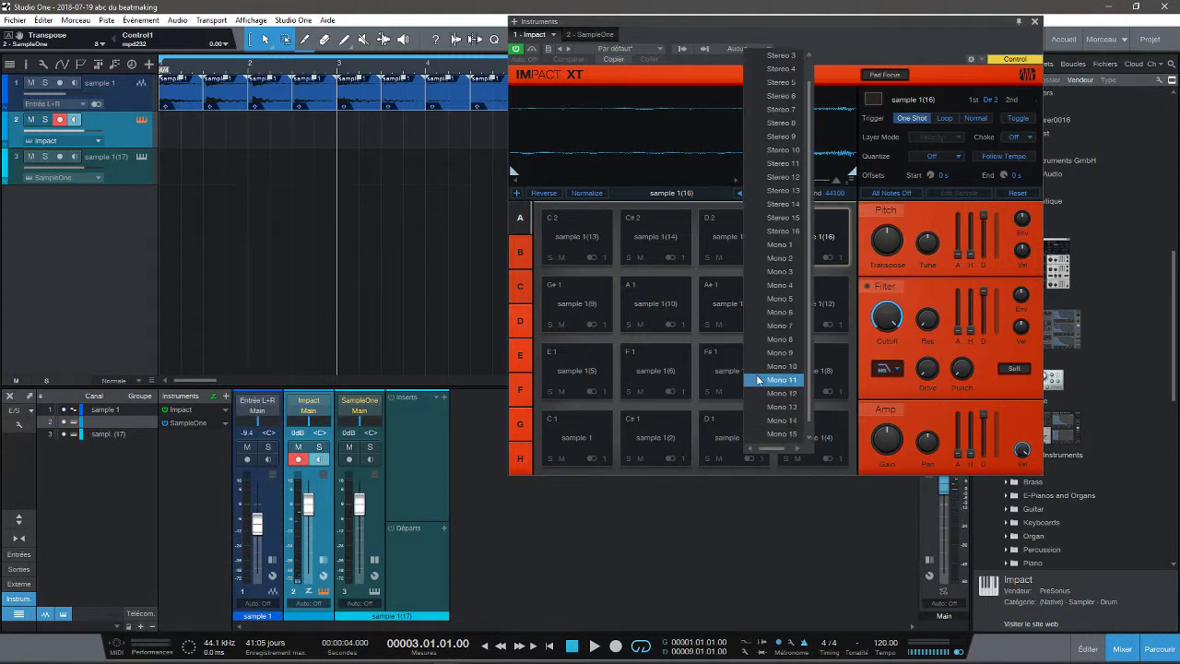
scroll(747, 70, "up", 2)
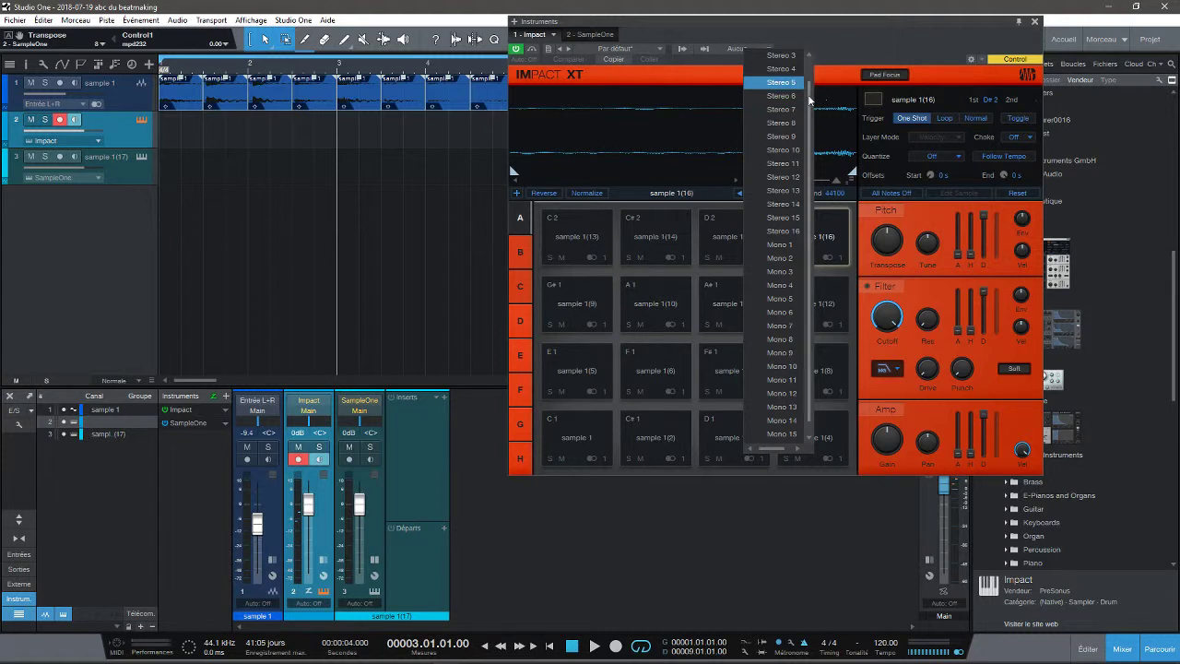
left_click(770, 72)
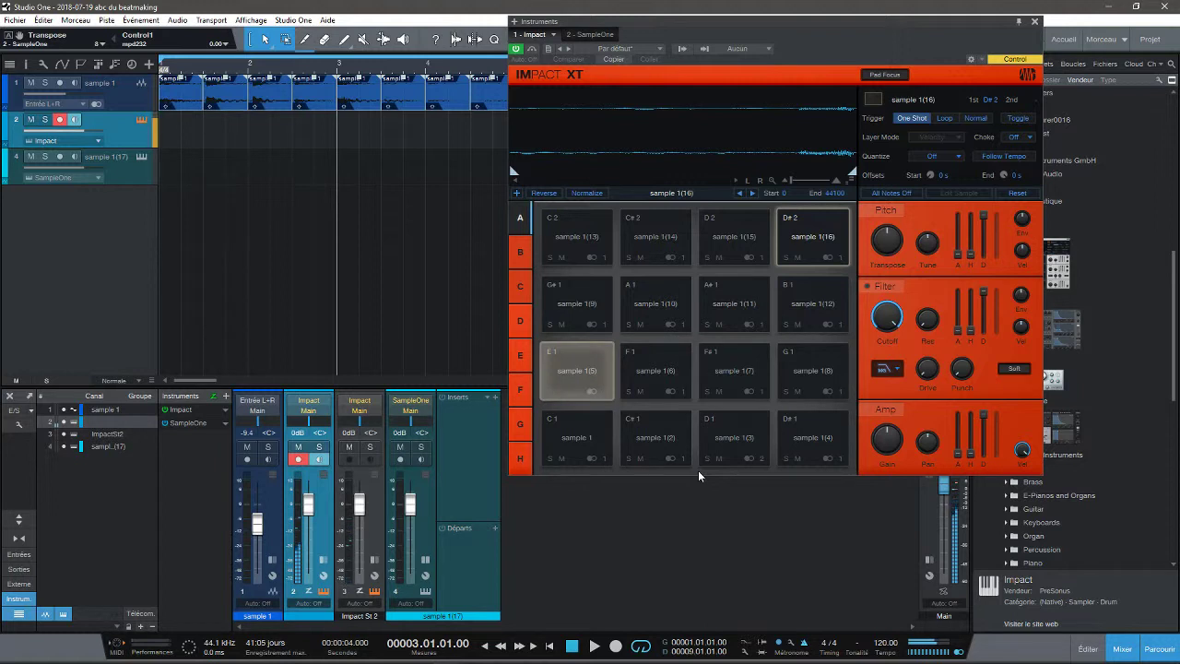
left_click(843, 458)
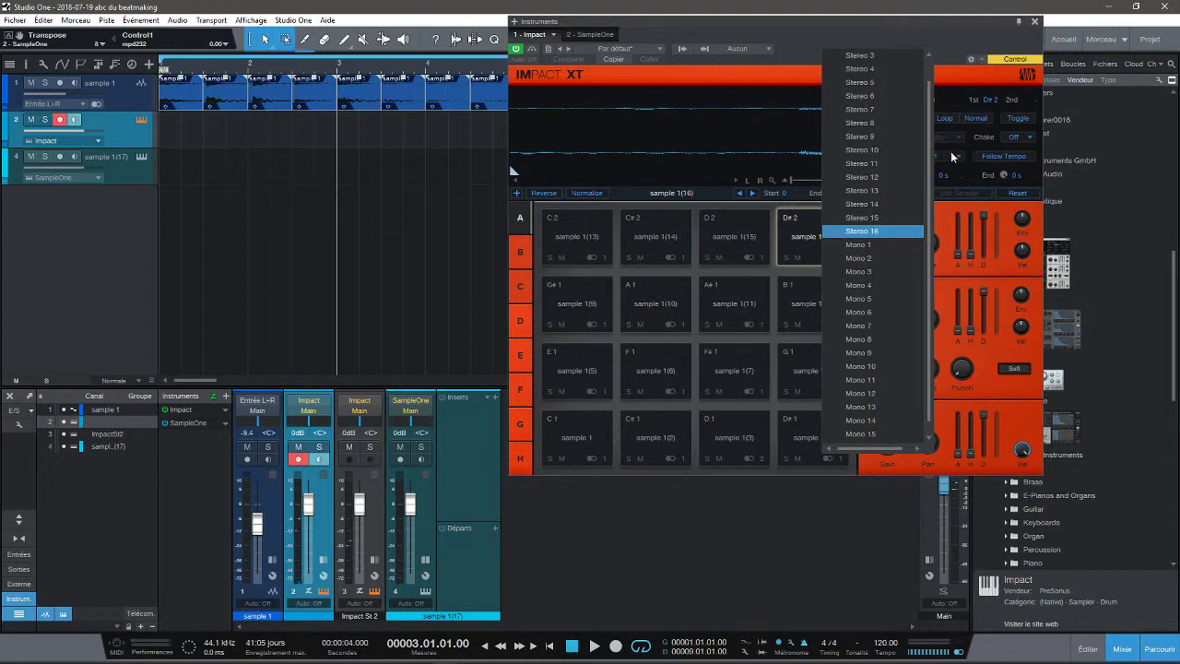
left_click(864, 81)
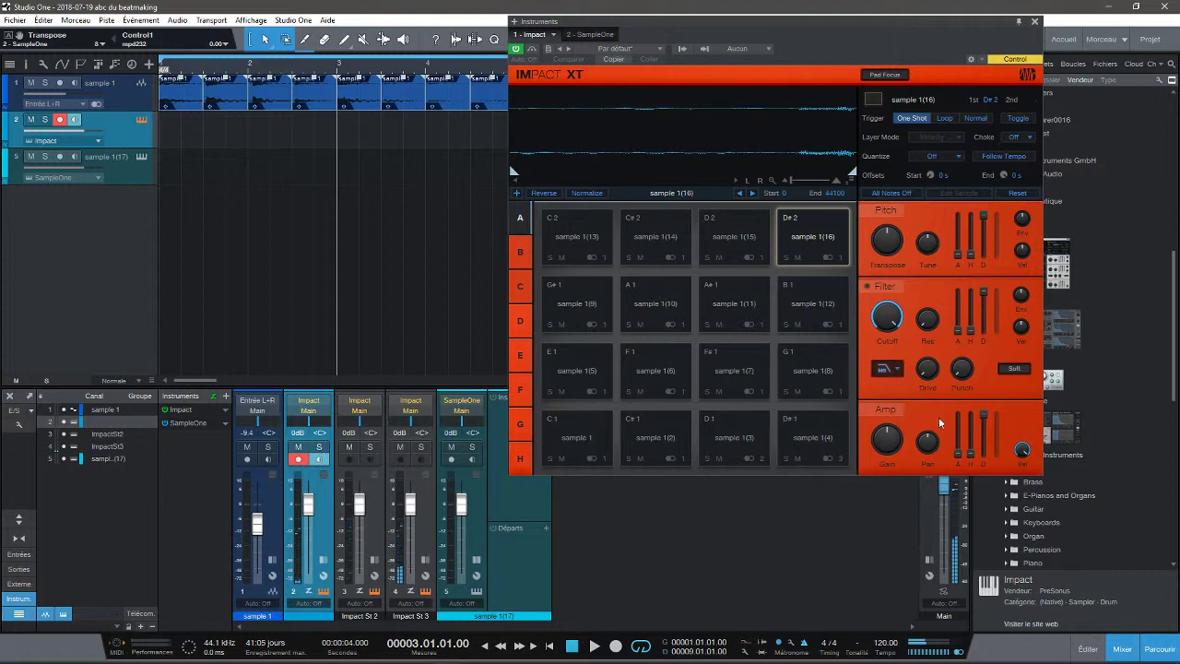
Step: Select pad D#1, lower its filter cutoff and reduce its gain to -14.4 dB
left_click(819, 439)
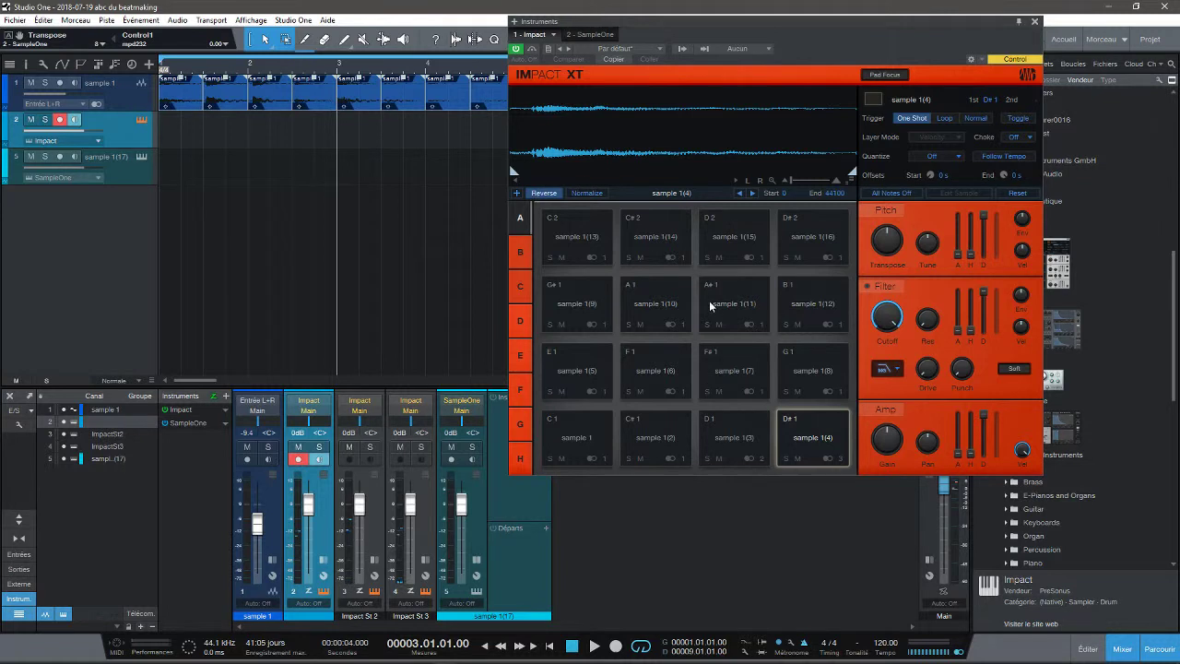
left_click(797, 425)
left_click_drag(886, 317, 885, 343)
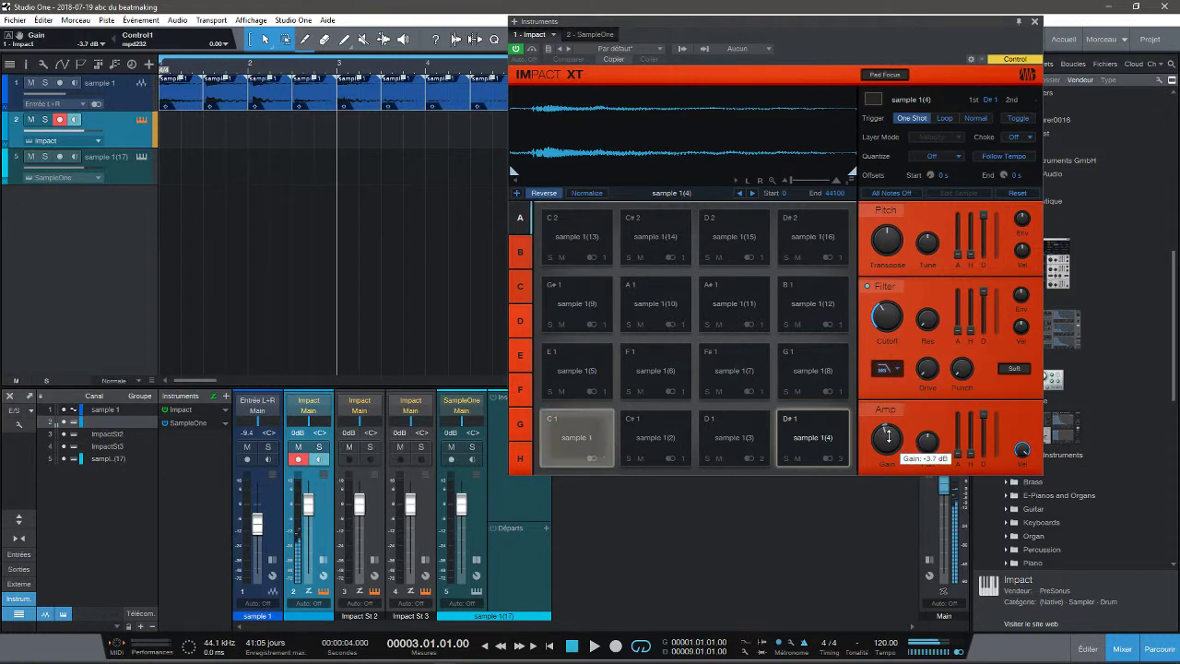
left_click_drag(889, 435, 890, 448)
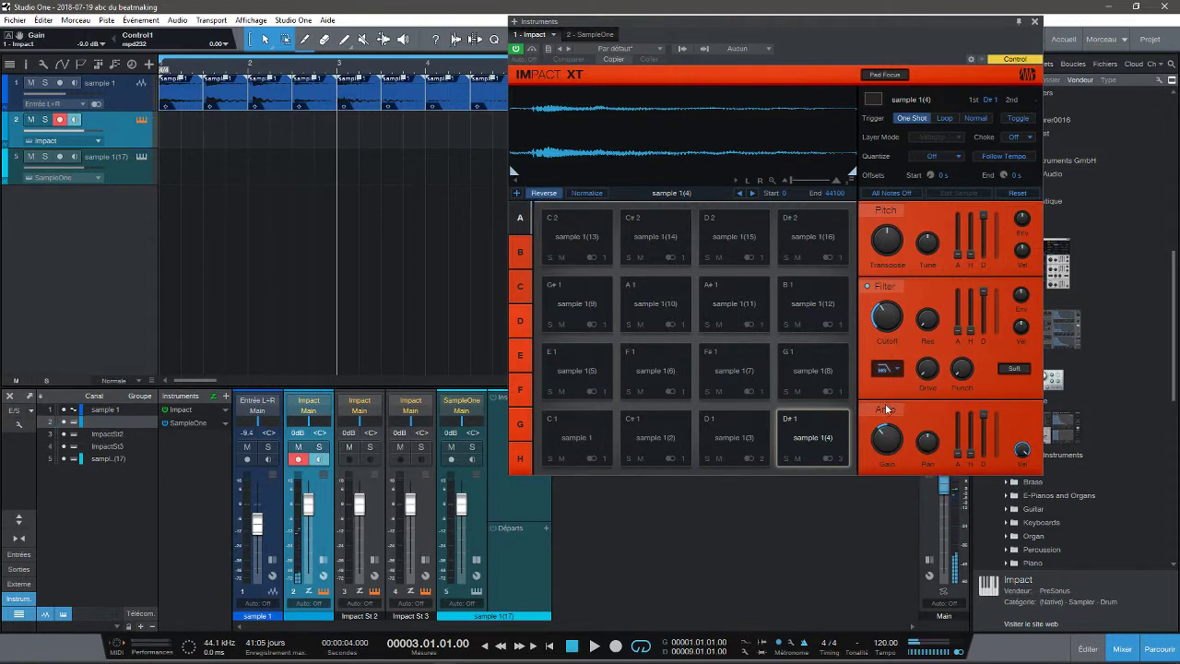
left_click_drag(885, 429, 888, 441)
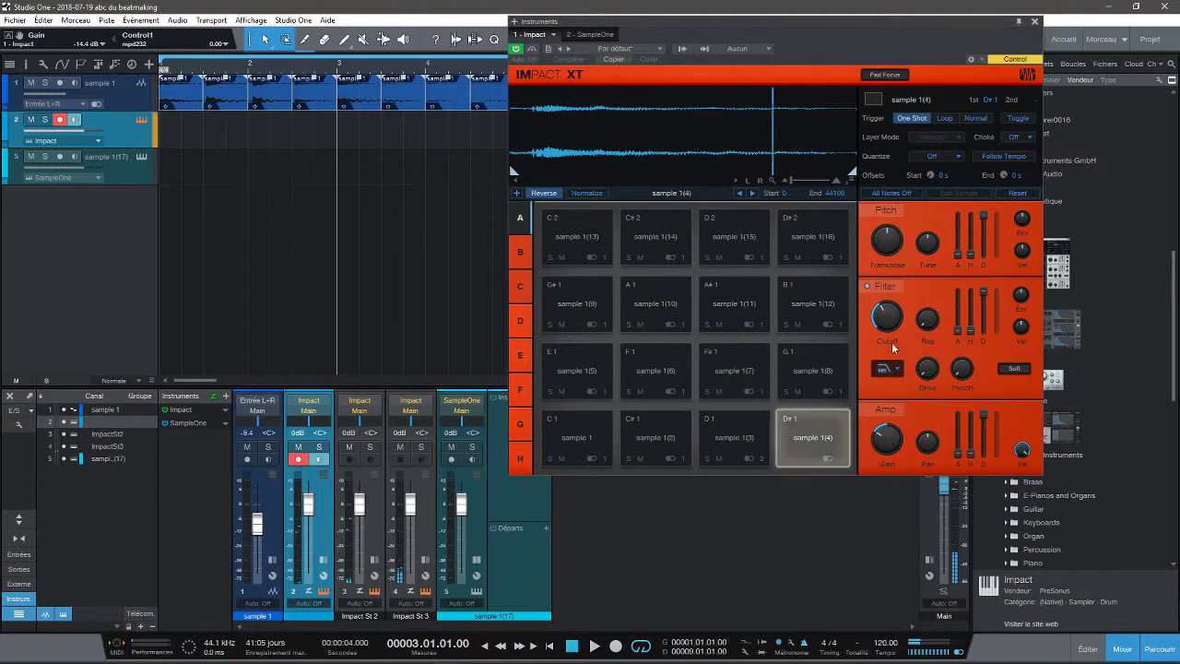
Step: Raise pad D#1's gain again and set its filter cutoff to 5.97 kHz
left_click_drag(887, 314, 877, 251)
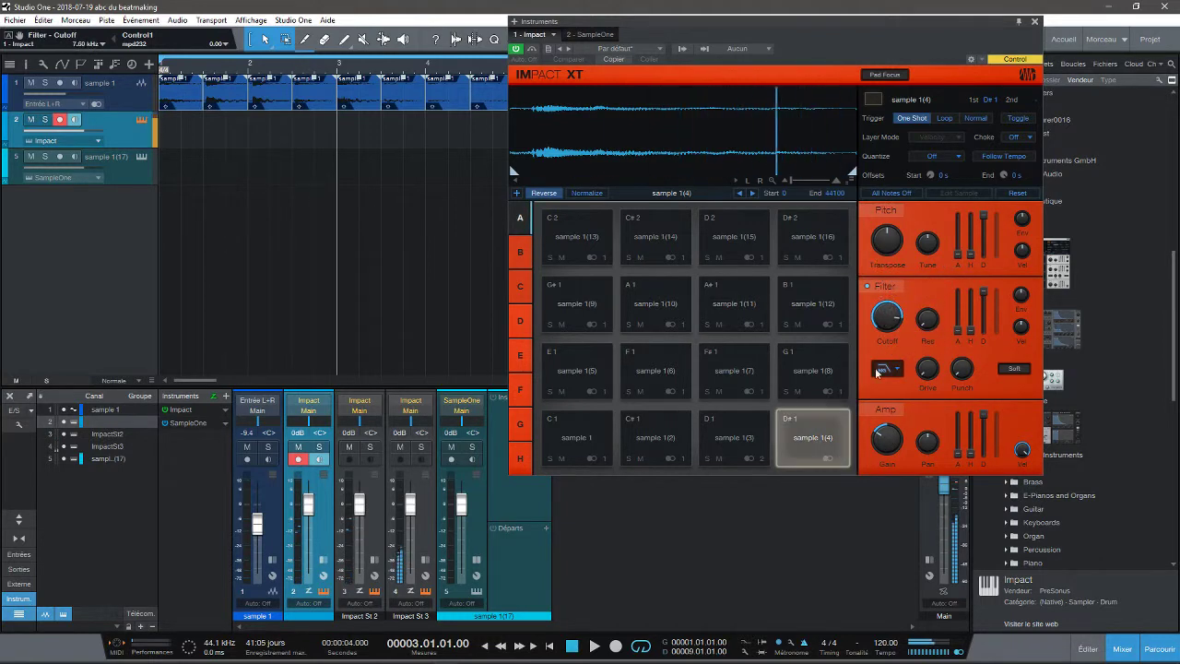
left_click_drag(883, 432, 883, 413)
mouse_move(888, 318)
left_mouse_down()
mouse_move(888, 331)
mouse_move(888, 318)
left_mouse_up()
Step: Audition pads C#1 and D1, and lower pad D1's filter cutoff to 590.2 Hz
left_click(675, 436)
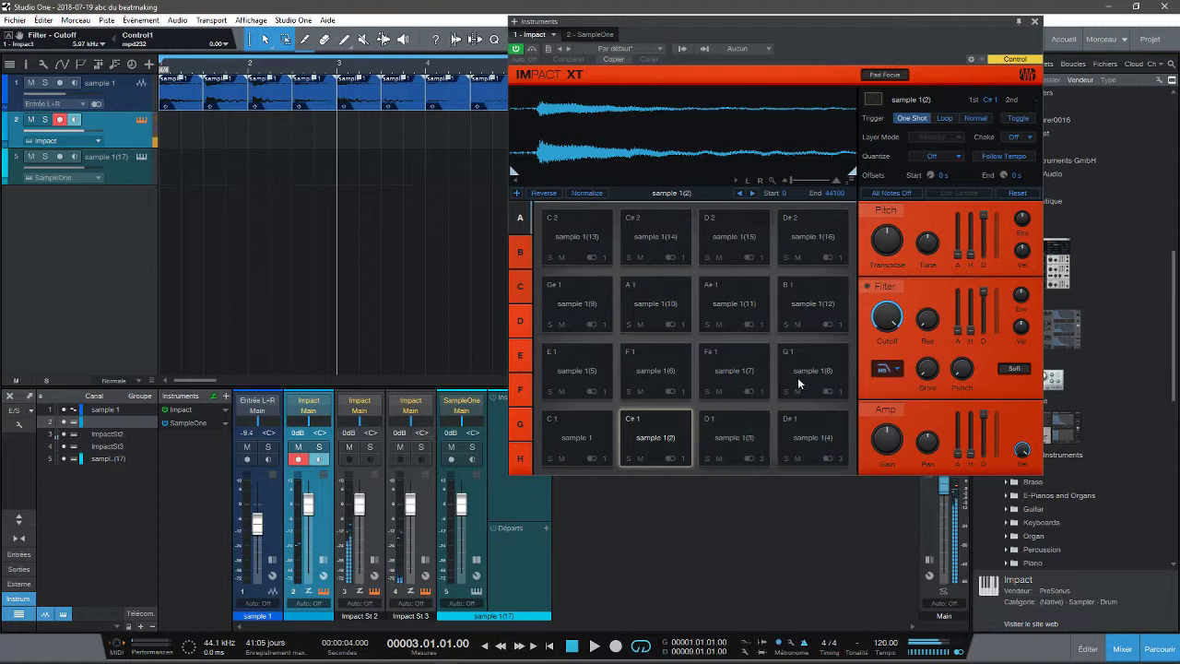
left_click(723, 439)
left_click(724, 440)
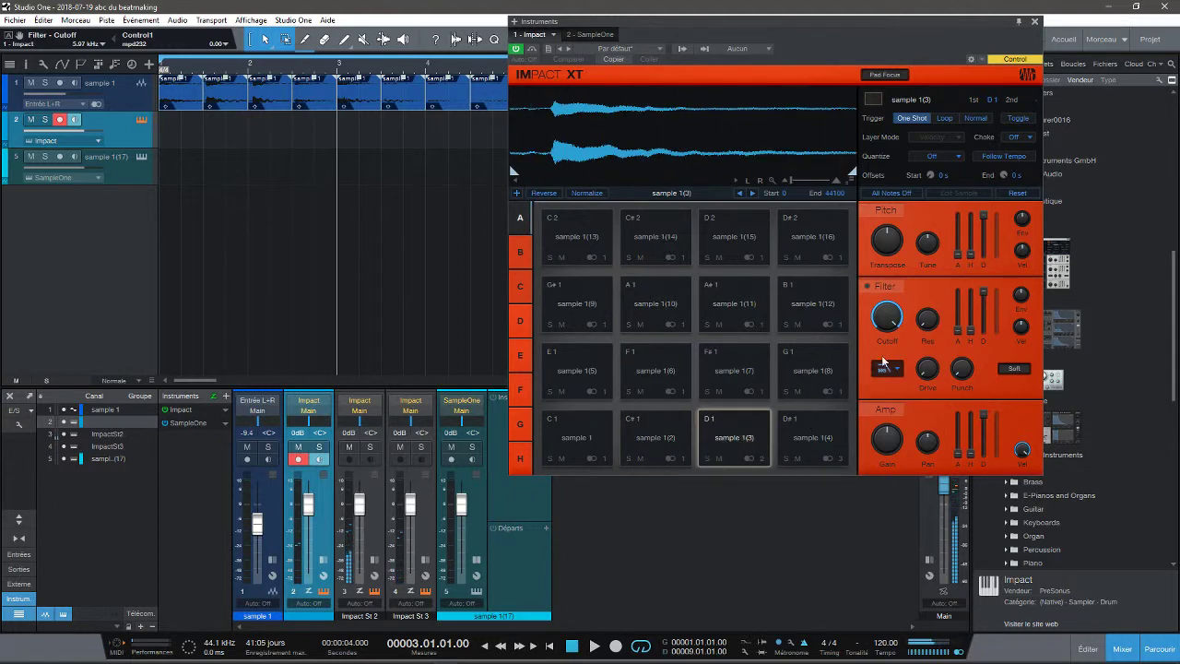
left_click_drag(883, 319, 897, 393)
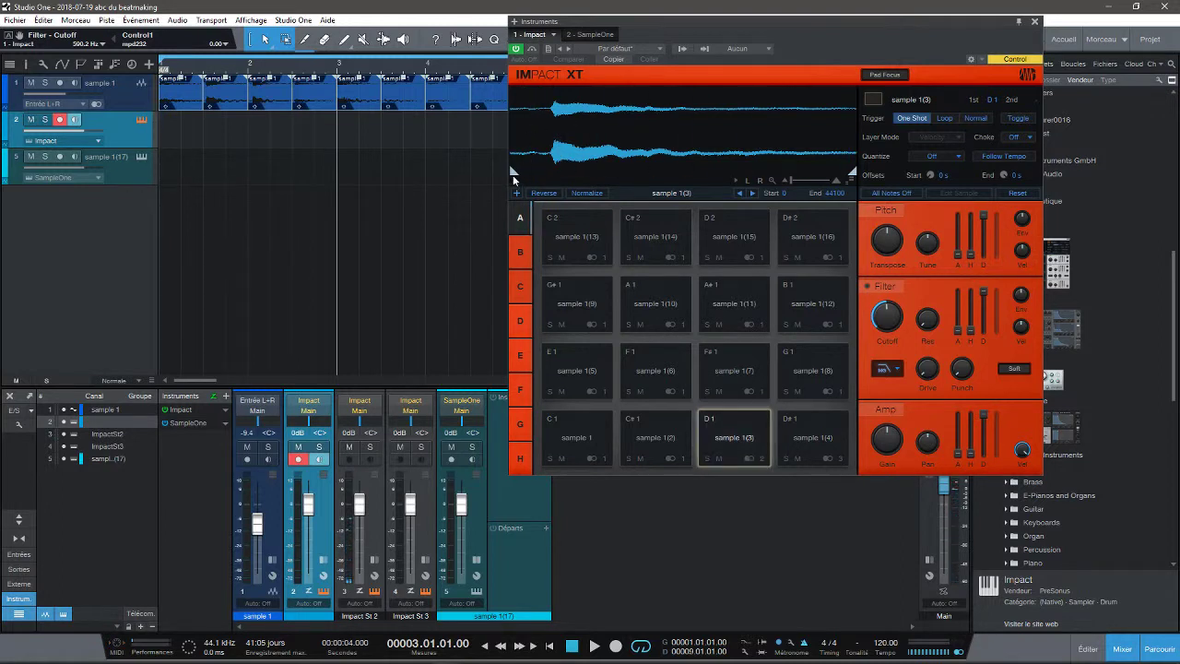
Step: Trim the start of sample 1(3) on pad D1 to 5211, try an earlier end point and restore the end to 44100
mouse_move(515, 174)
left_mouse_down()
mouse_move(557, 180)
mouse_move(448, 188)
left_mouse_up()
left_click_drag(515, 171, 557, 174)
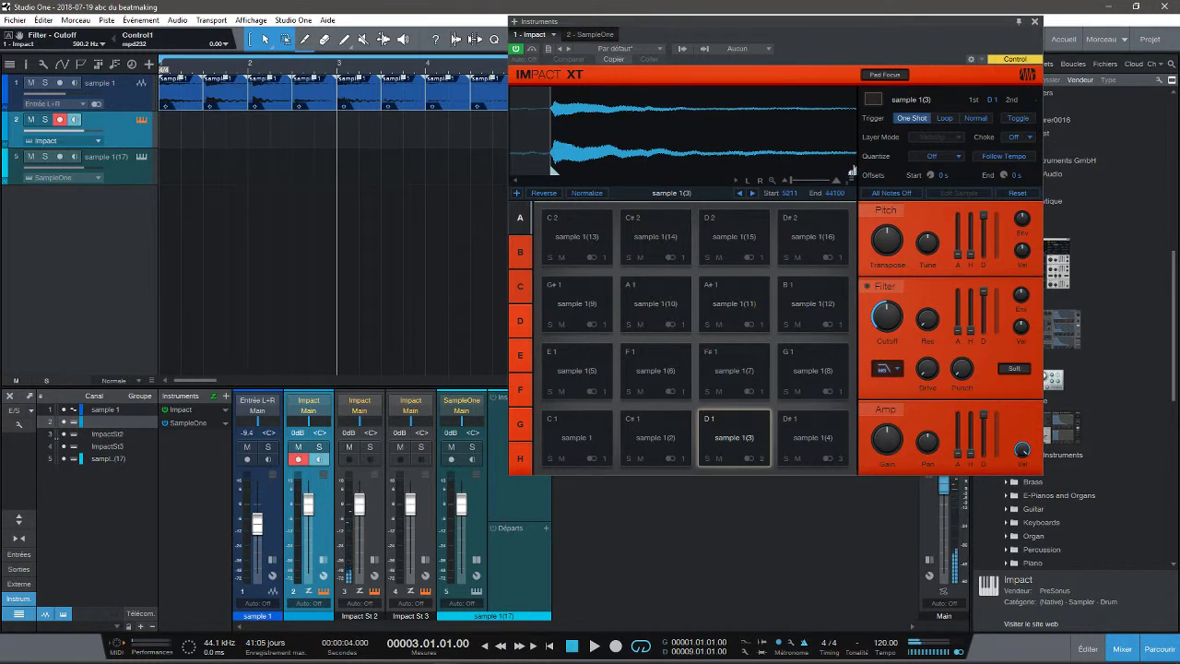
left_click_drag(852, 172, 725, 170)
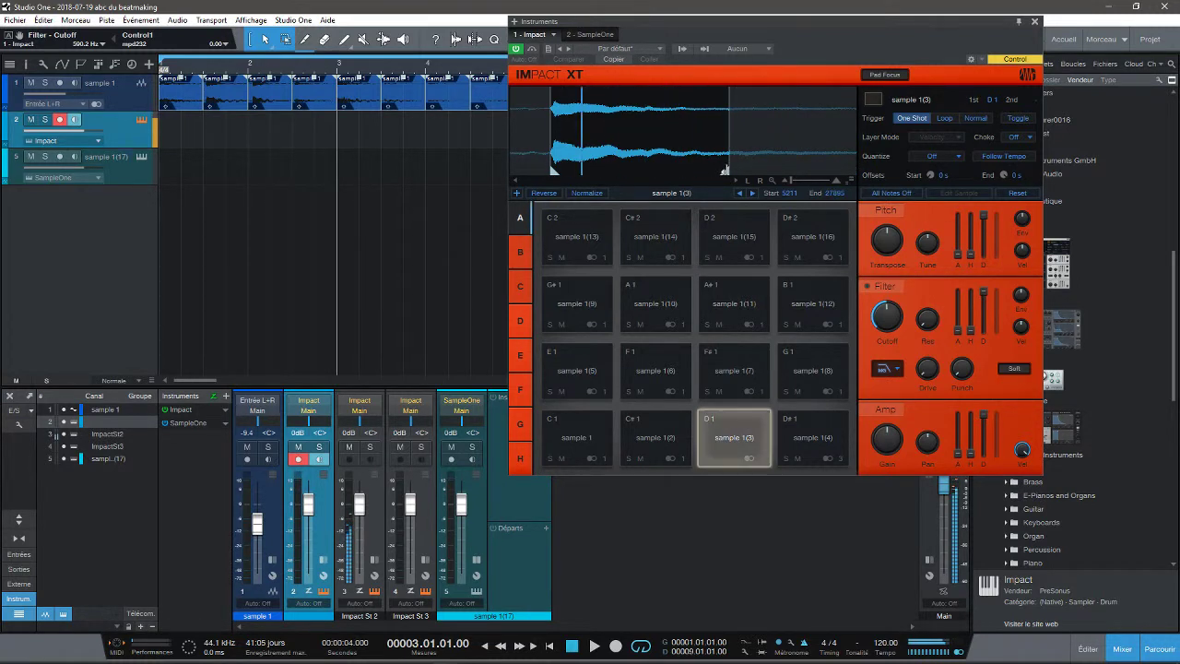
left_click_drag(726, 171, 862, 177)
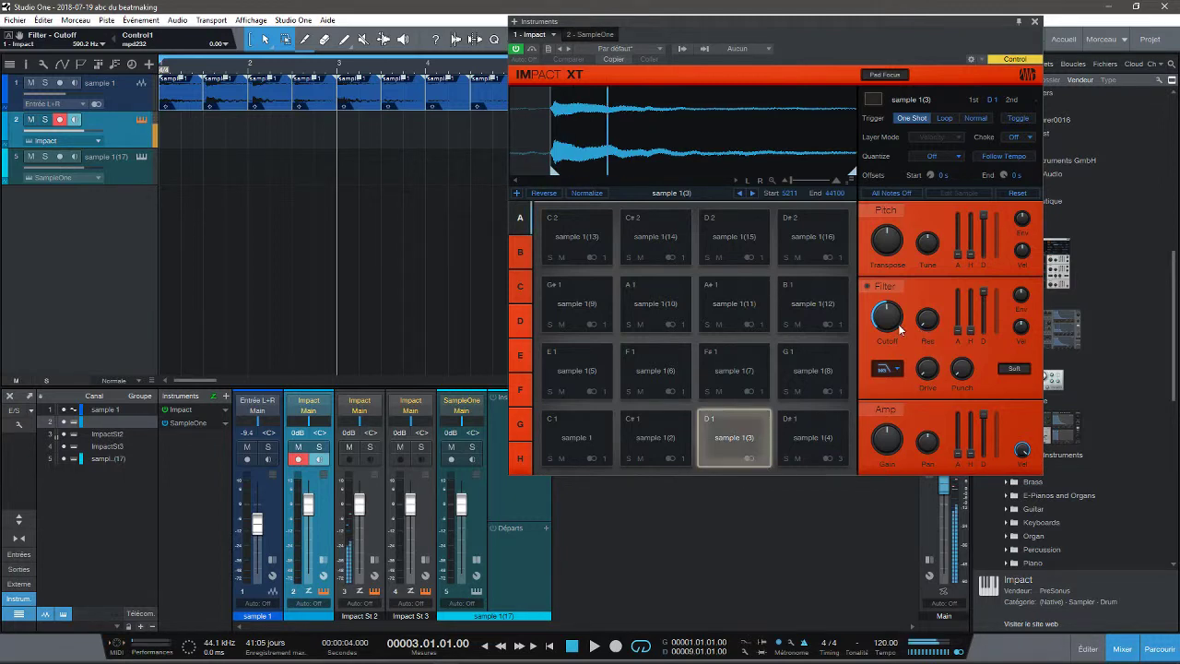
Step: Turn on pad D1's filter with a cutoff of 2.61 kHz and close the instrument window
mouse_move(887, 316)
left_mouse_down()
mouse_move(893, 339)
mouse_move(882, 282)
mouse_move(889, 343)
mouse_move(881, 310)
left_mouse_up()
left_click(867, 288)
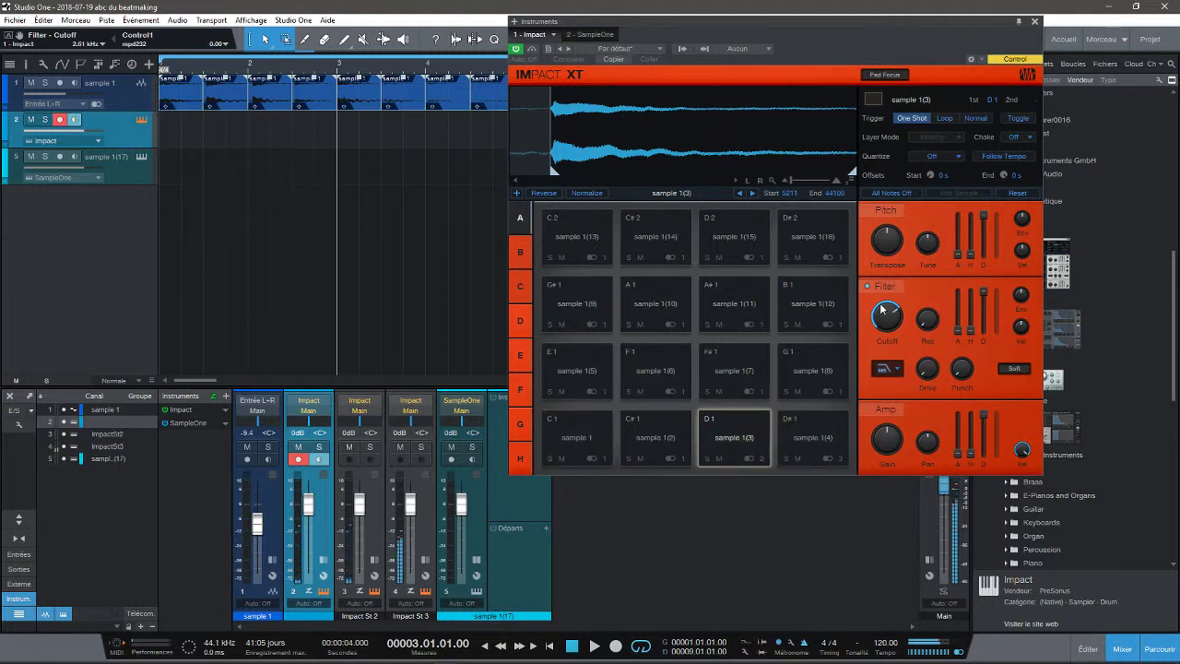
left_click(1034, 22)
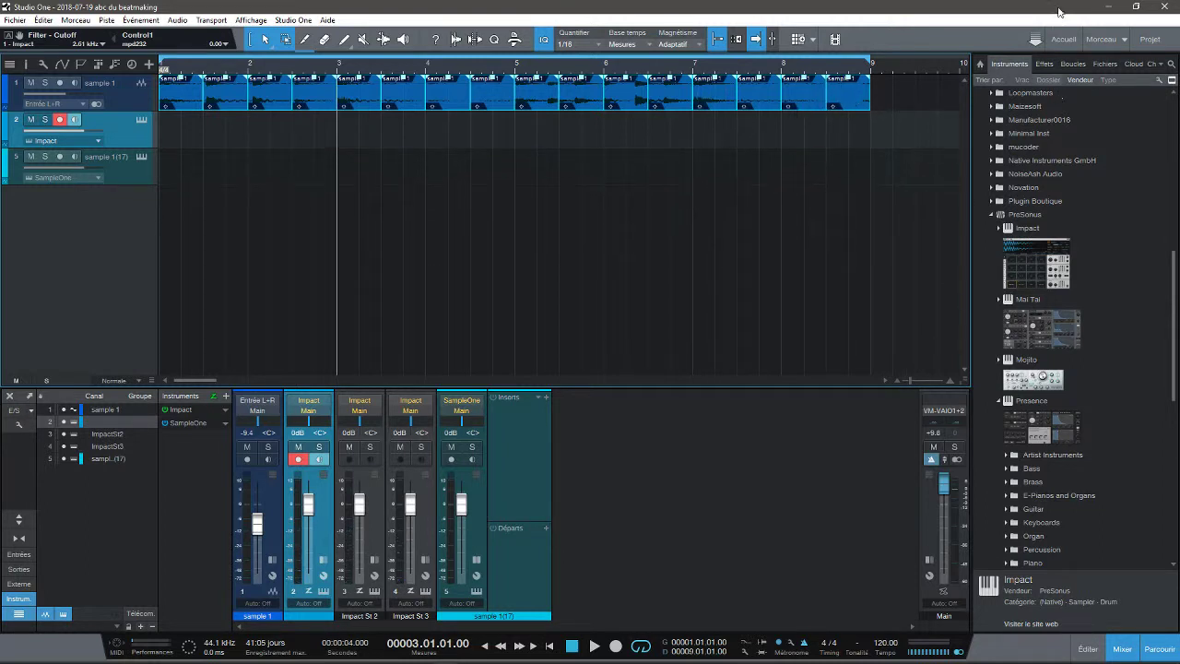
Step: Show the file browser and select sample 2.wav in the sample finds folder of lofi sample pack (vol. 2)
left_click(1124, 40)
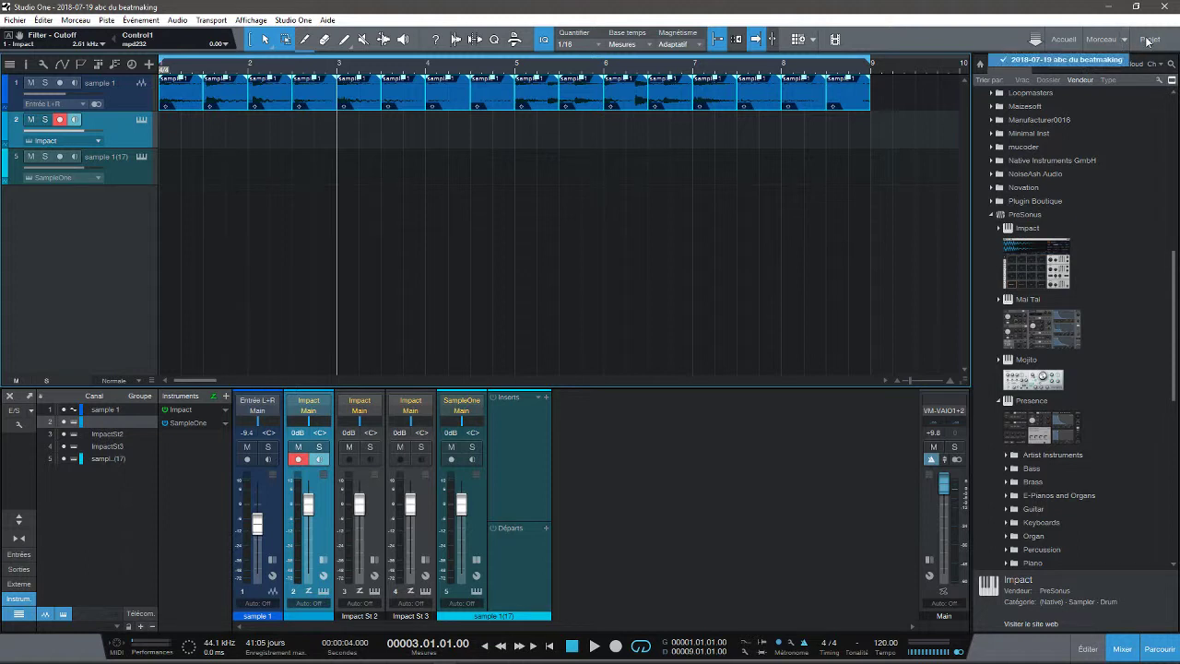
left_click(1144, 72)
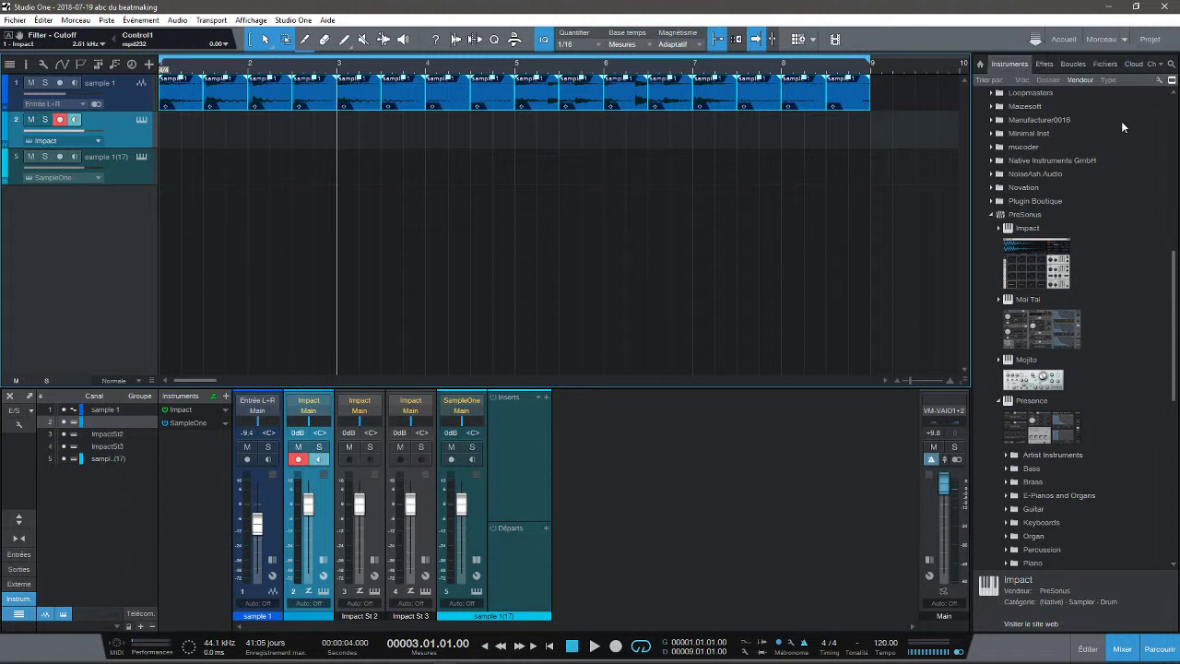
left_click(1106, 64)
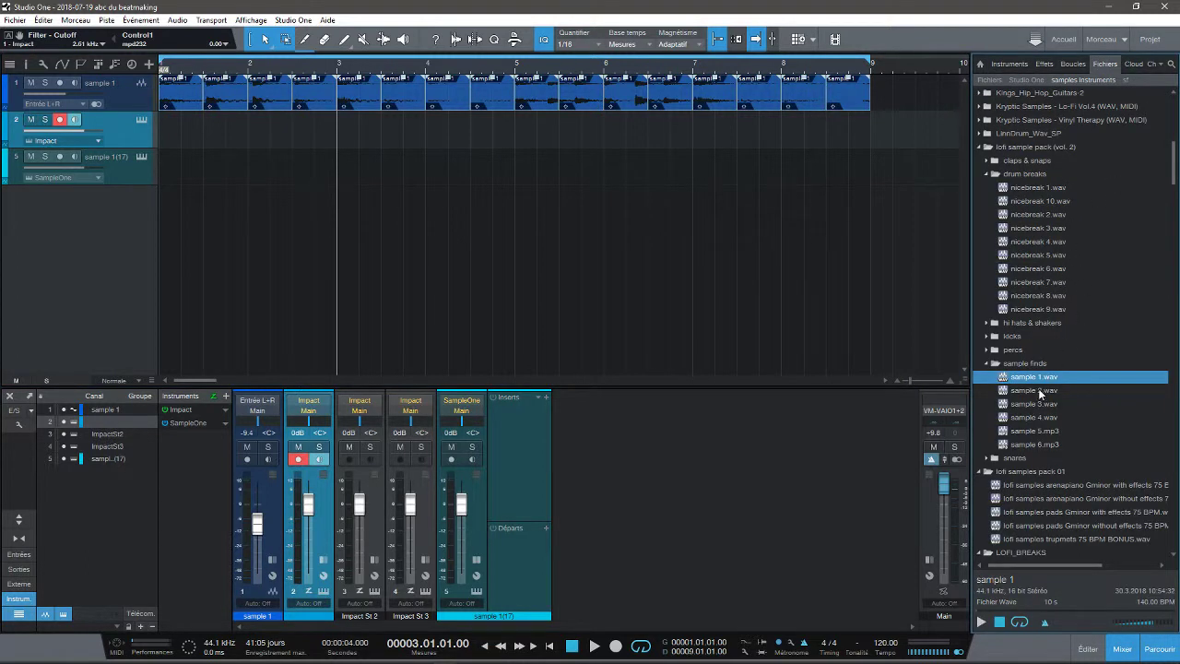
left_click(1040, 391)
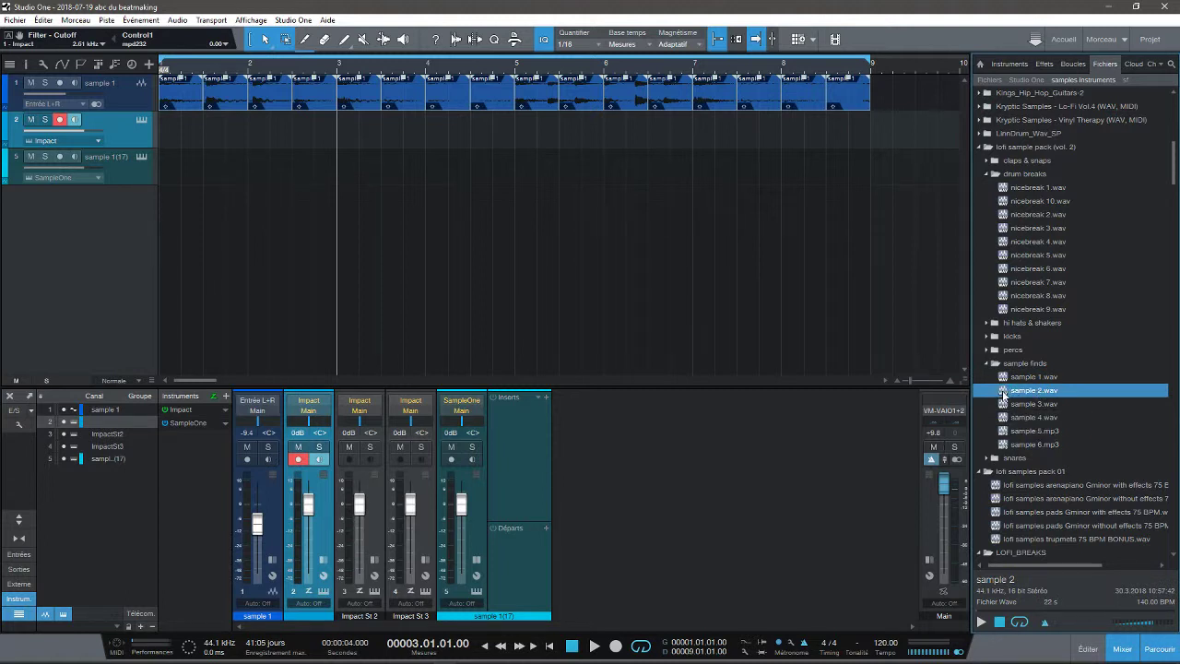
Step: Audition sample 2.wav, sample 3.wav, sample 4.wav, sample 5.mp3 and sample 6.mp3 in the sample finds folder
key("space")
left_click(1008, 404)
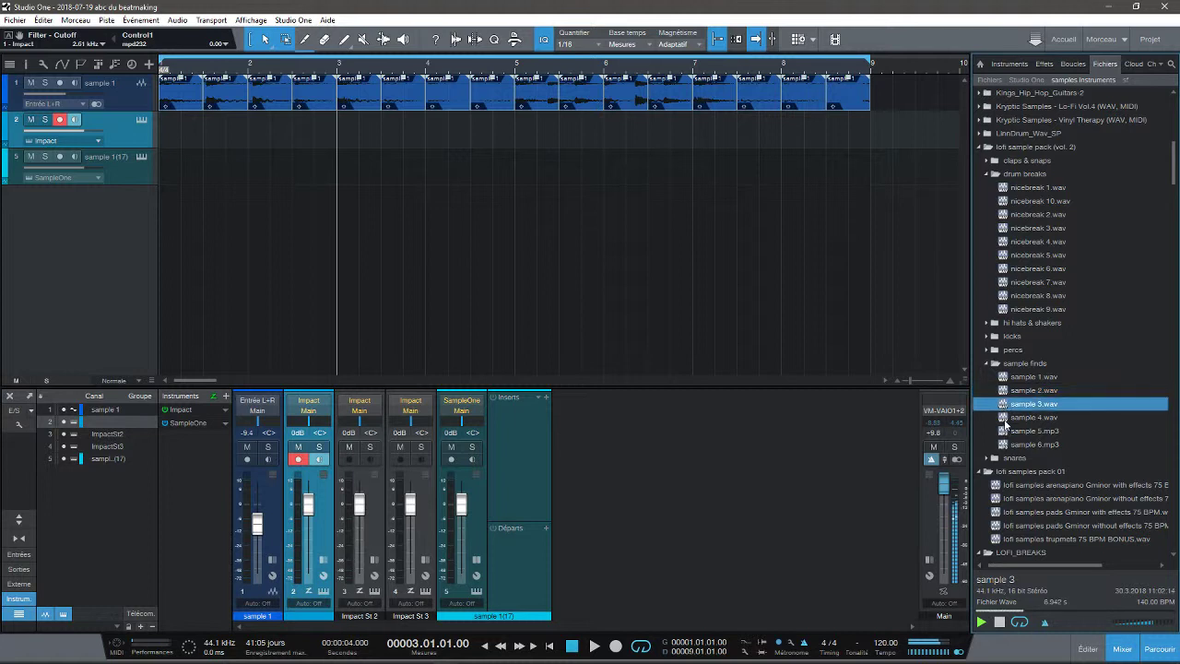
left_click(1006, 420)
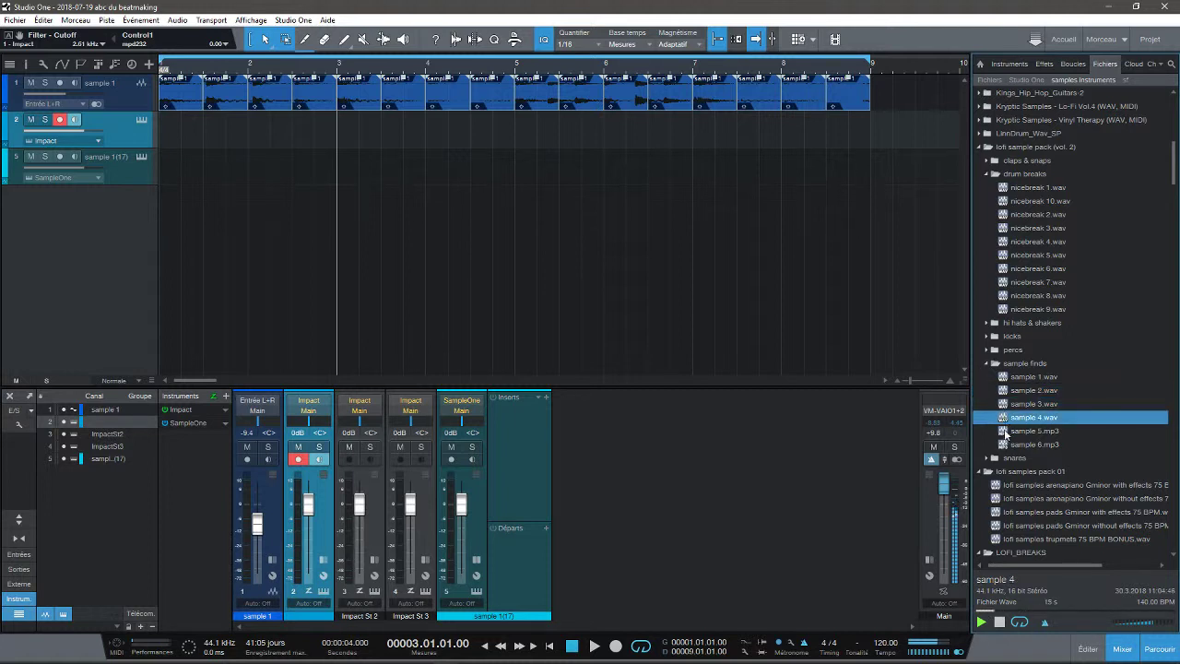
left_click(1007, 432)
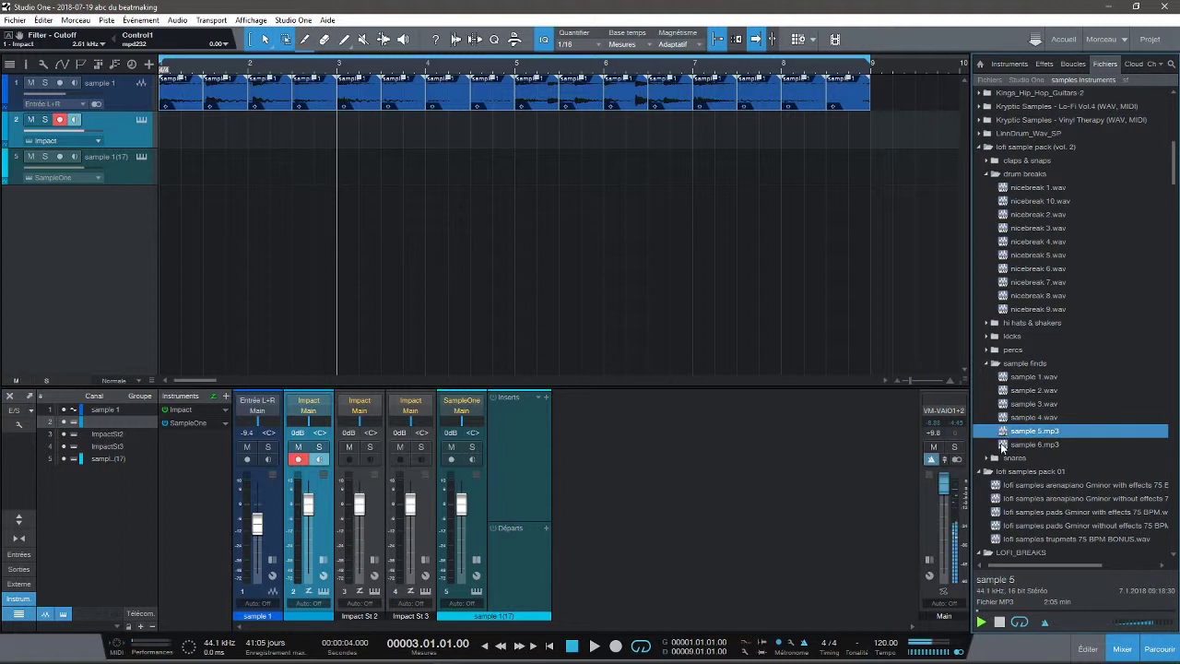
left_click(1003, 446)
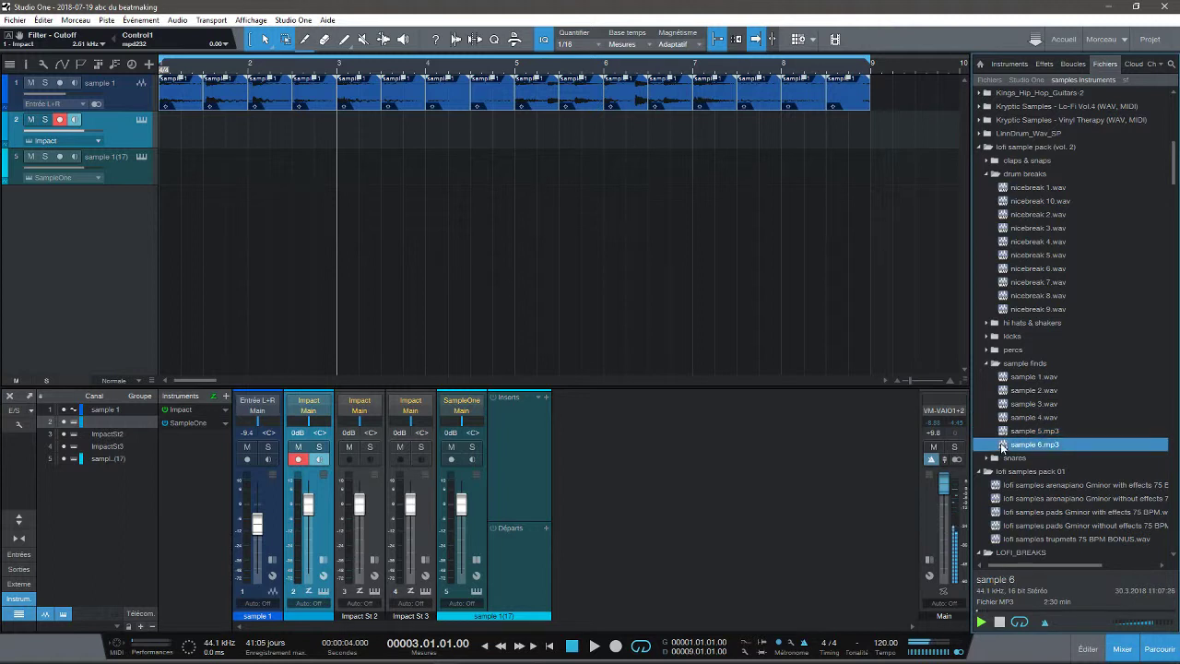
Step: Place sample 6.mp3 at bar 1 on a new audio track and delete its clip, keeping the empty track
left_click_drag(1003, 446, 163, 342)
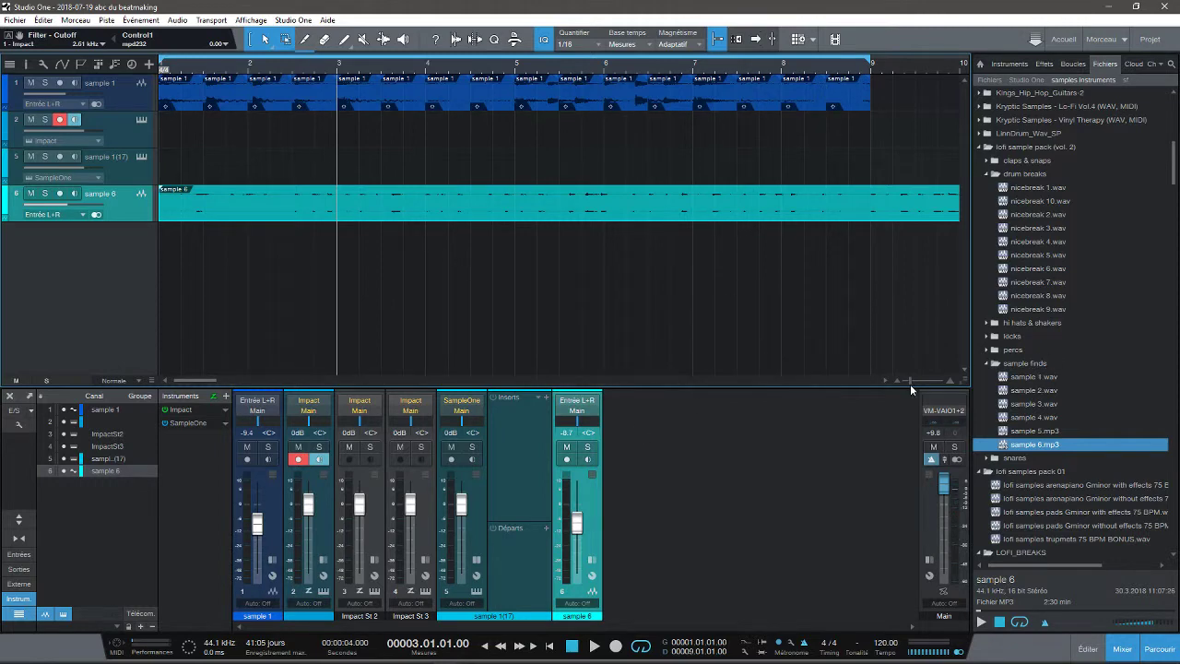
left_click_drag(910, 382, 905, 386)
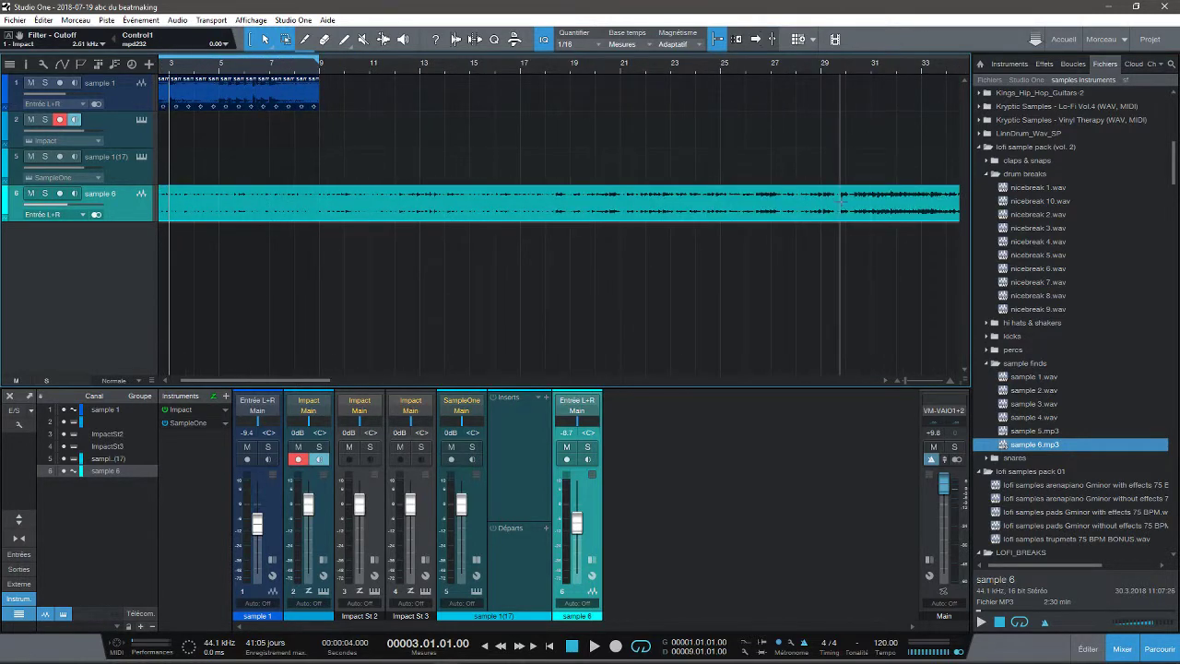
left_click(841, 203)
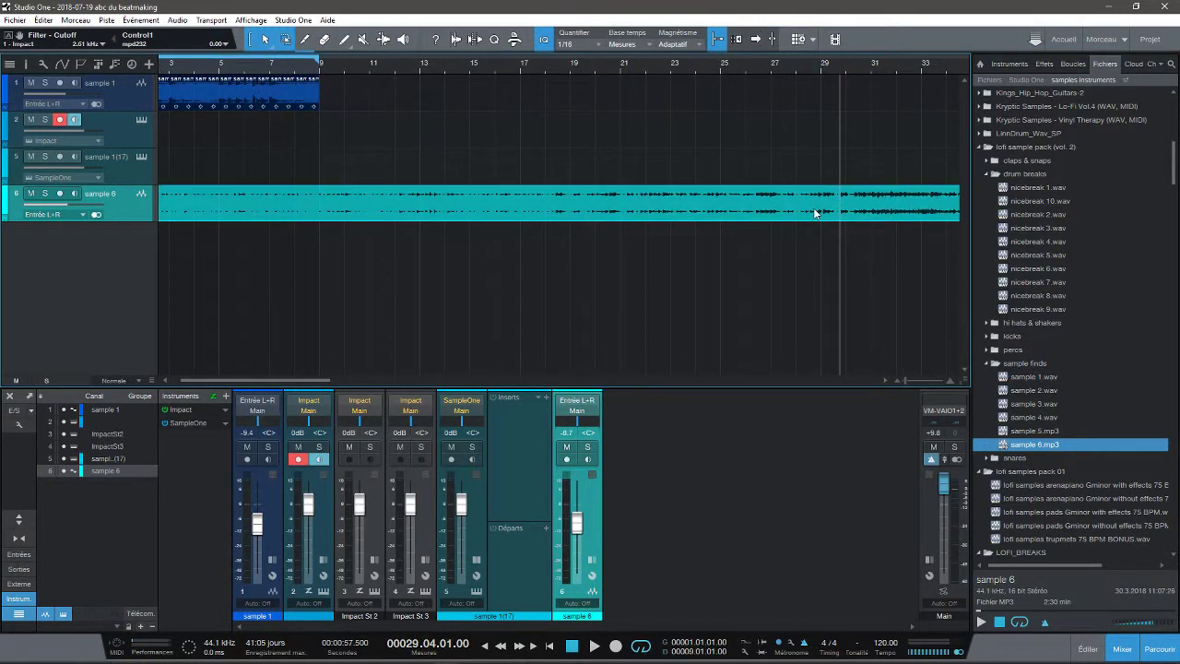
key("Delete")
Step: Audition sample 5.mp3 and sample 3.wav, and place sample 3.wav at bar 1 on the sample 6 track, time-stretched to end at bar 5
left_click(1041, 432)
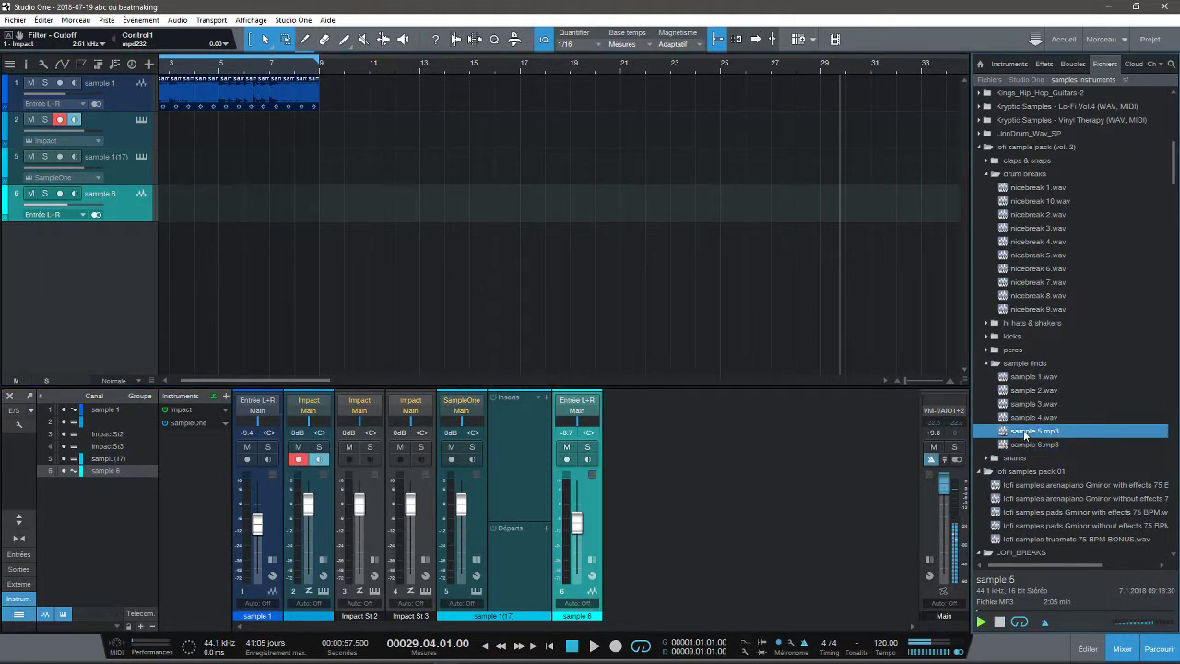
left_click(1023, 404)
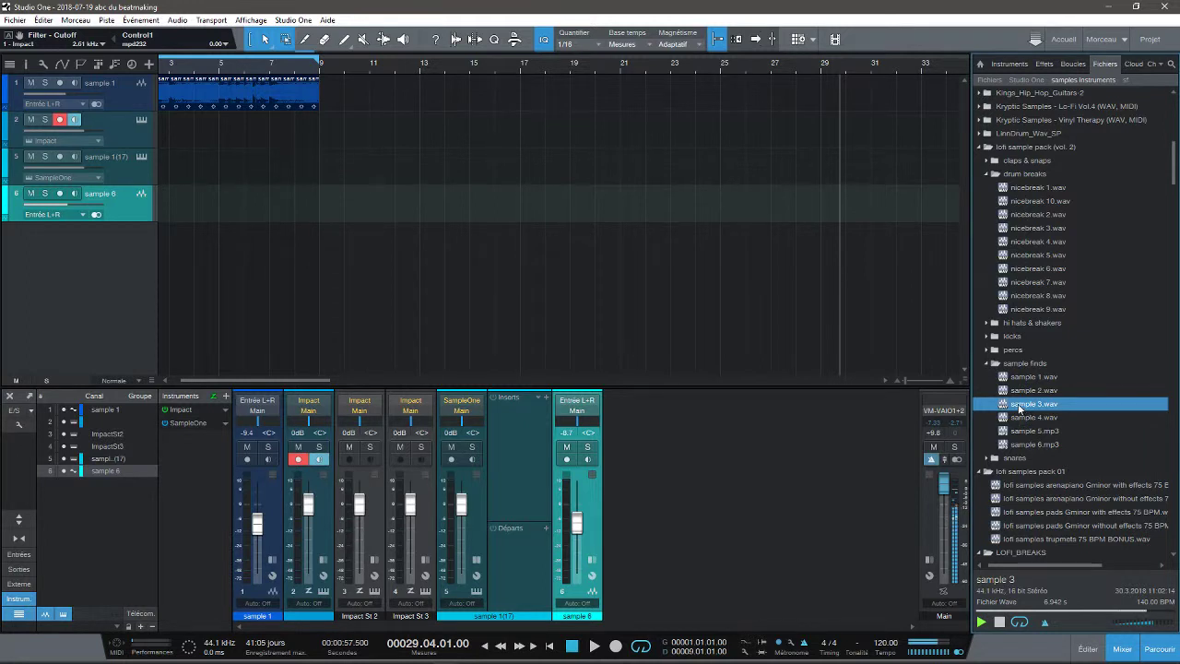
left_click_drag(1019, 408, 169, 207)
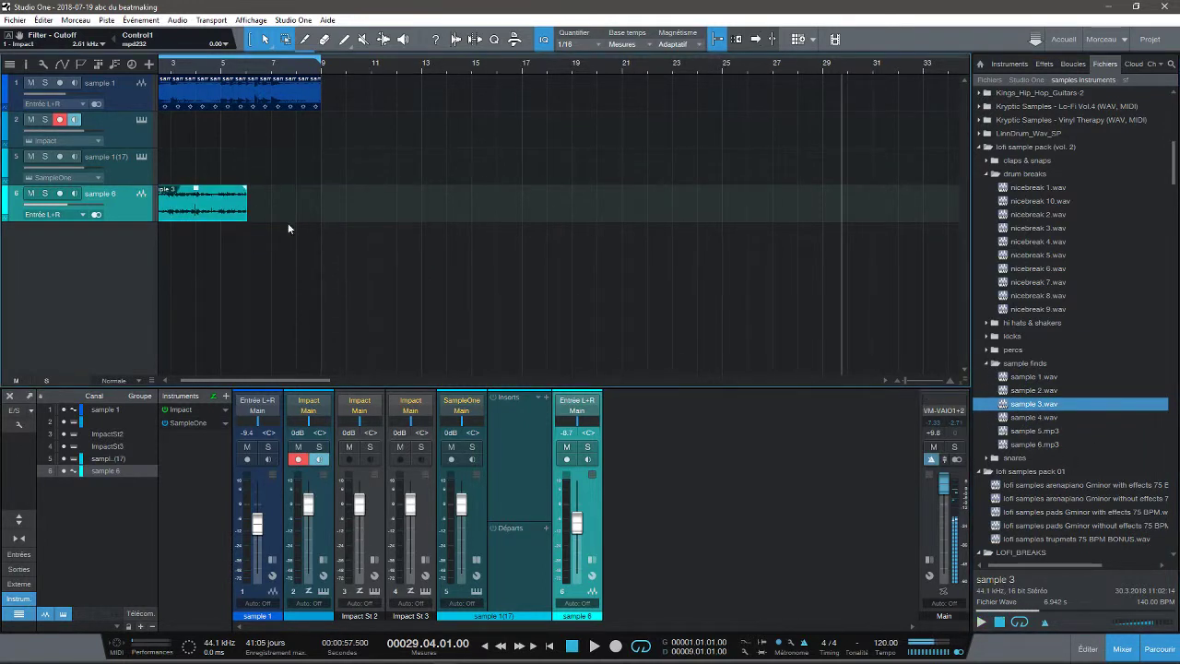
left_click_drag(323, 379, 109, 364)
left_click_drag(245, 209, 221, 209)
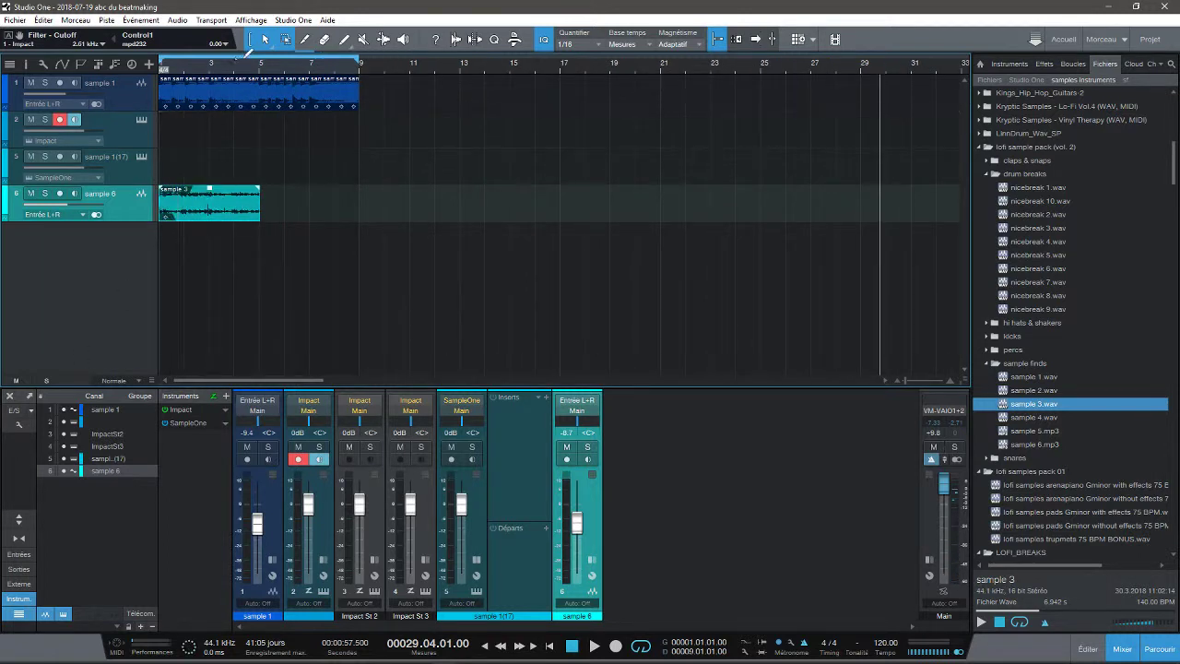
Step: Solo the sample 6 track, turn on autoscroll and play back the stretched sample 3 clip
left_click(44, 194)
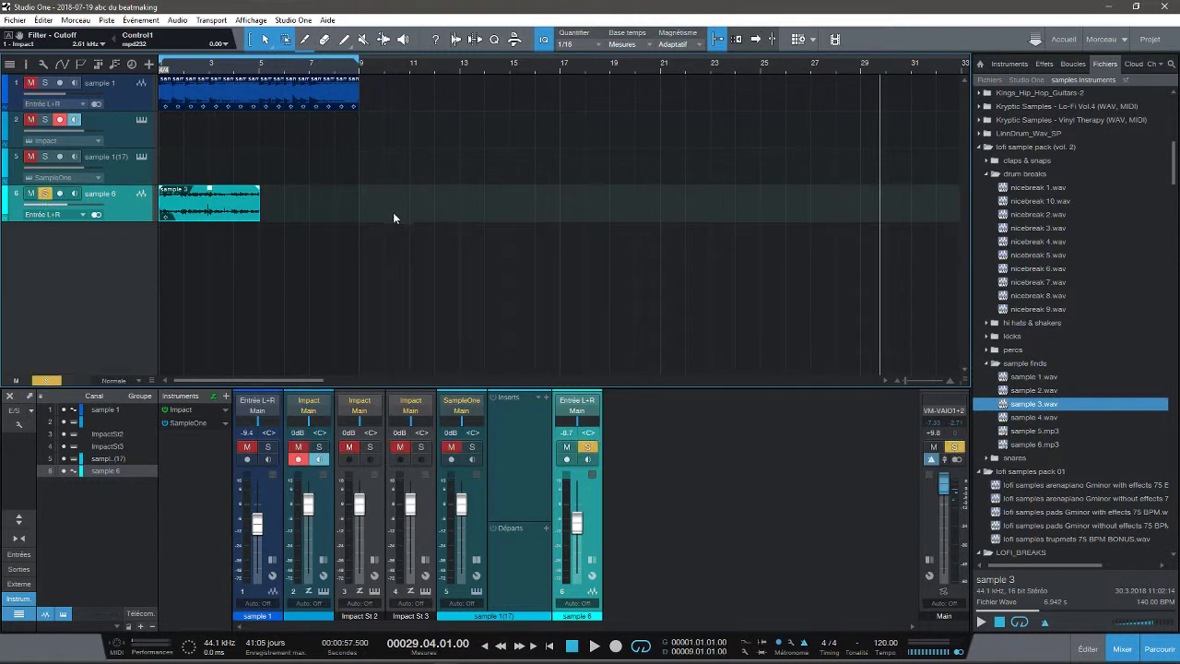
key("f")
key("space")
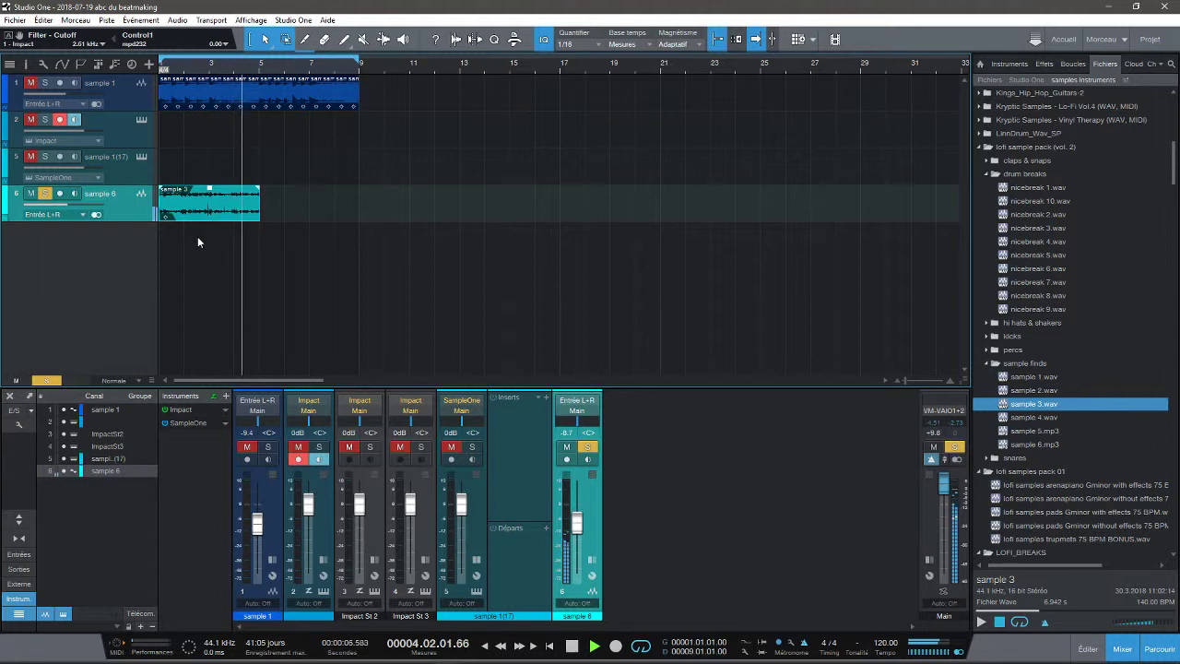
key("space")
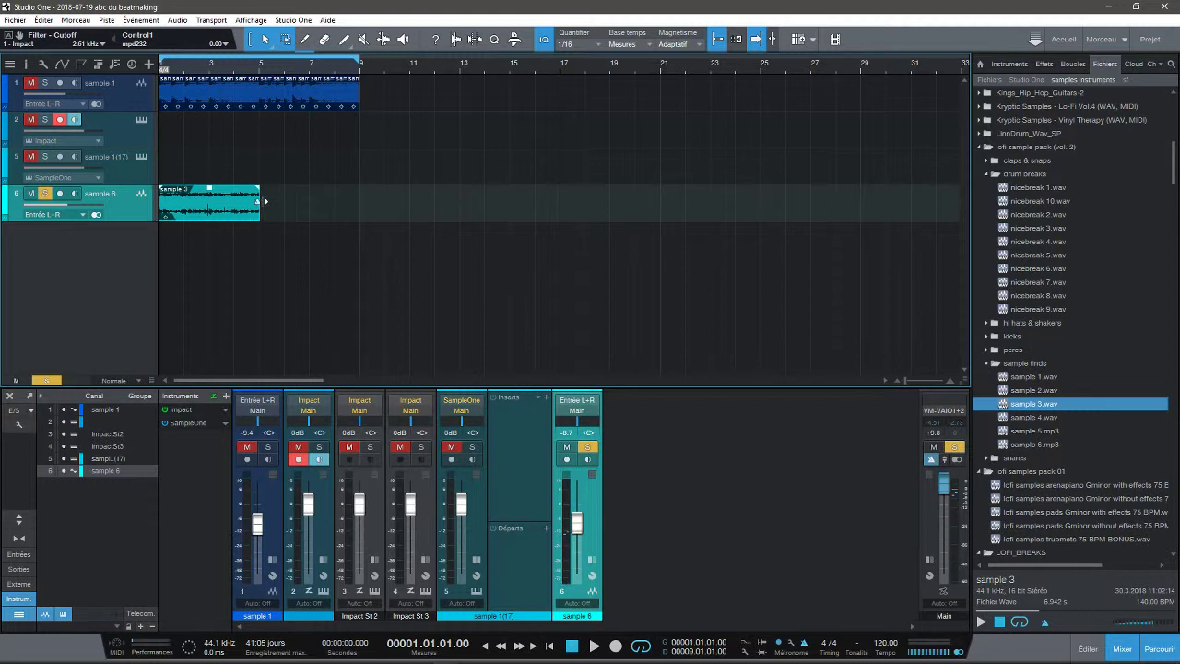
Step: Try the sample 3 clip stretched to bar 9, shrink it back to bar 5 and delete it
left_click_drag(266, 201, 364, 198)
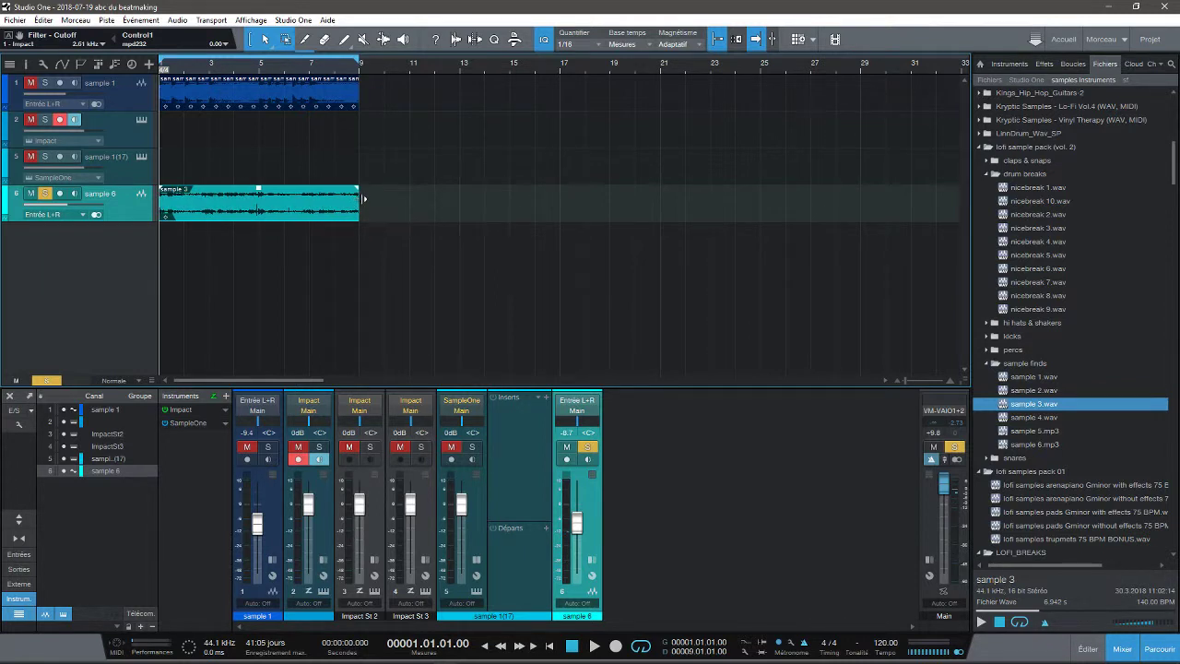
key("space")
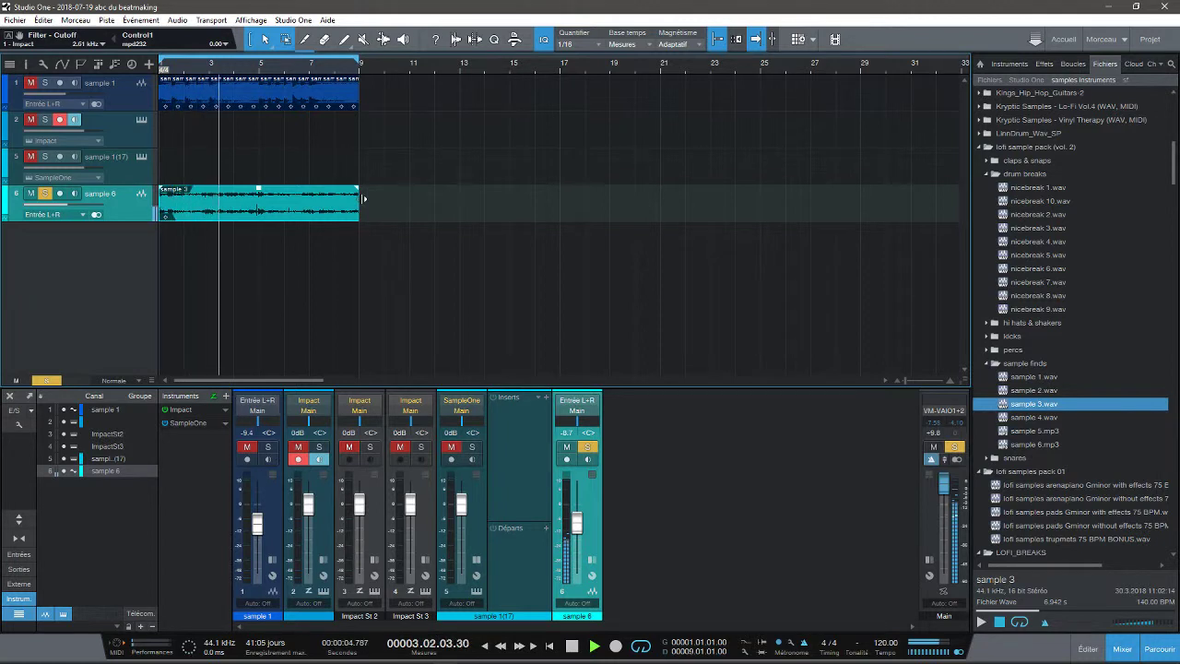
key("space")
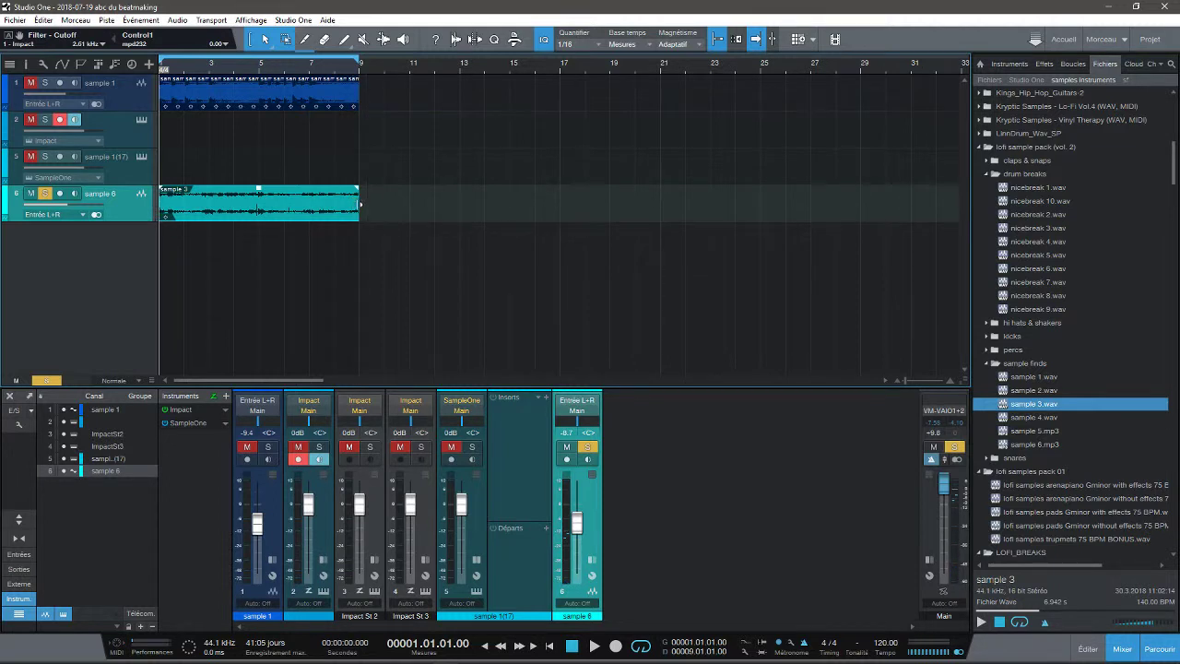
left_click_drag(360, 204, 260, 207)
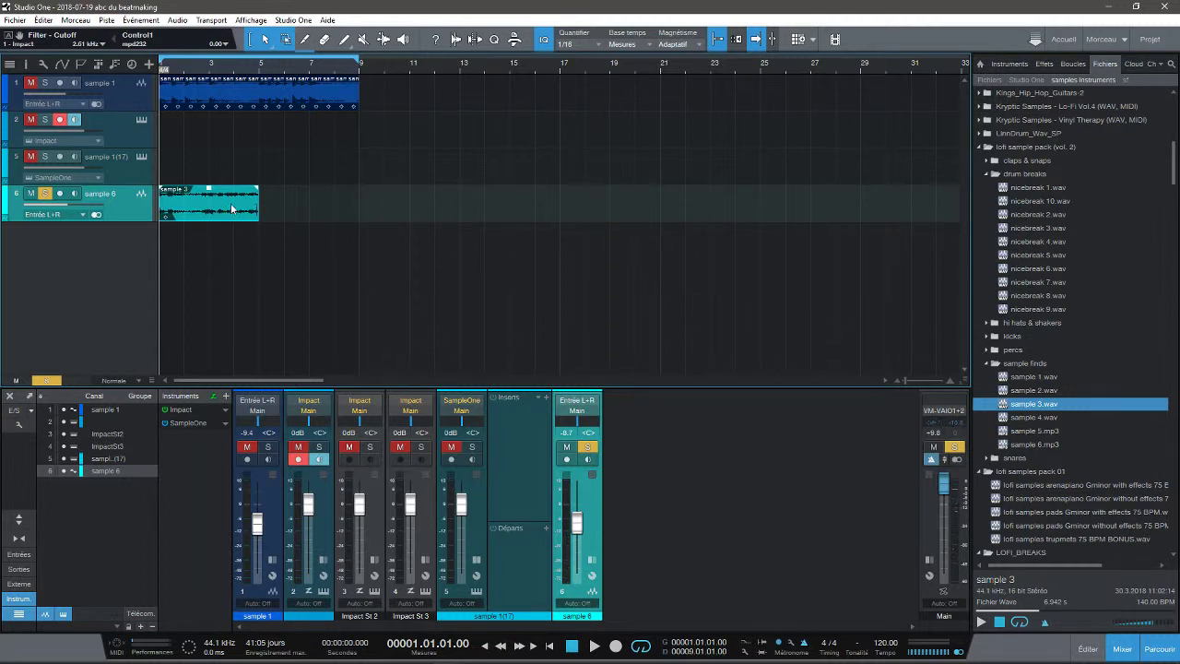
key("Delete")
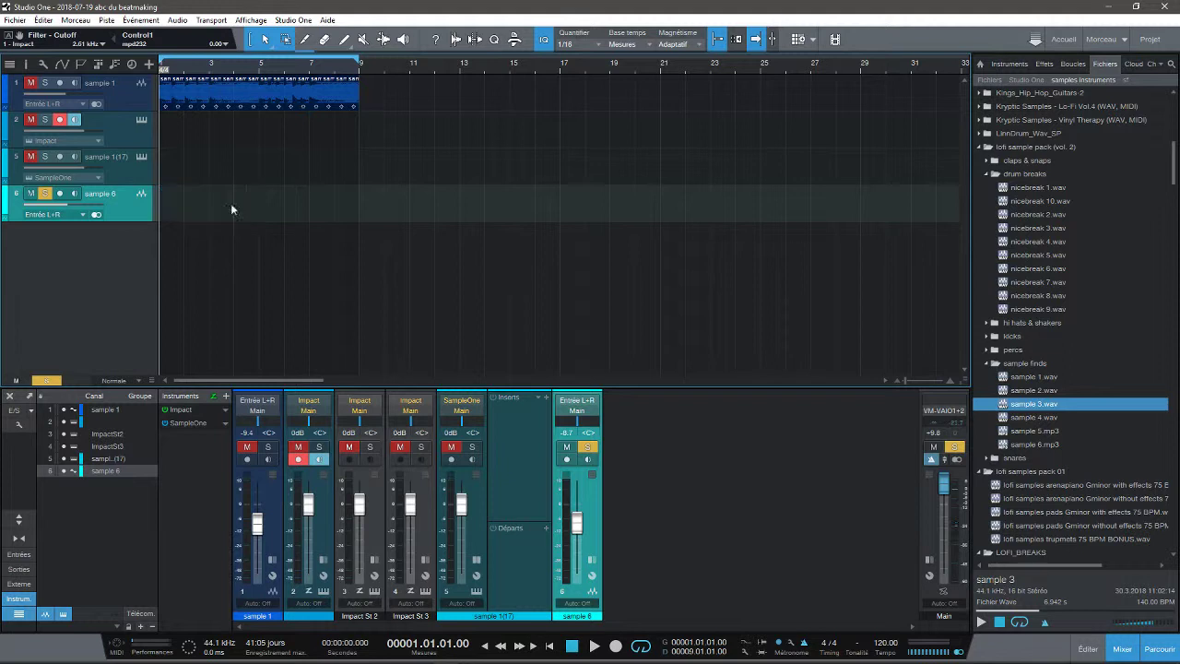
Step: Audition sample 1.wav and the drum breaks nicebreak 7.wav, nicebreak 6.wav and nicebreak 3.wav
left_click(1012, 376)
left_click(1028, 282)
left_click(1010, 273)
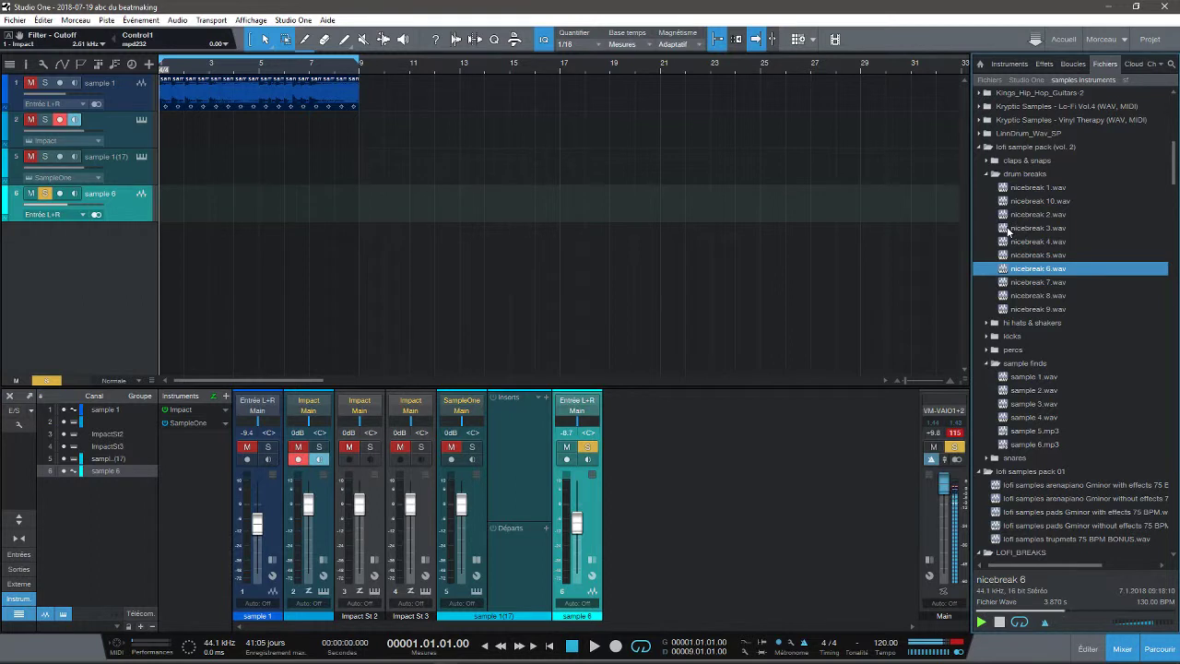
left_click(1009, 231)
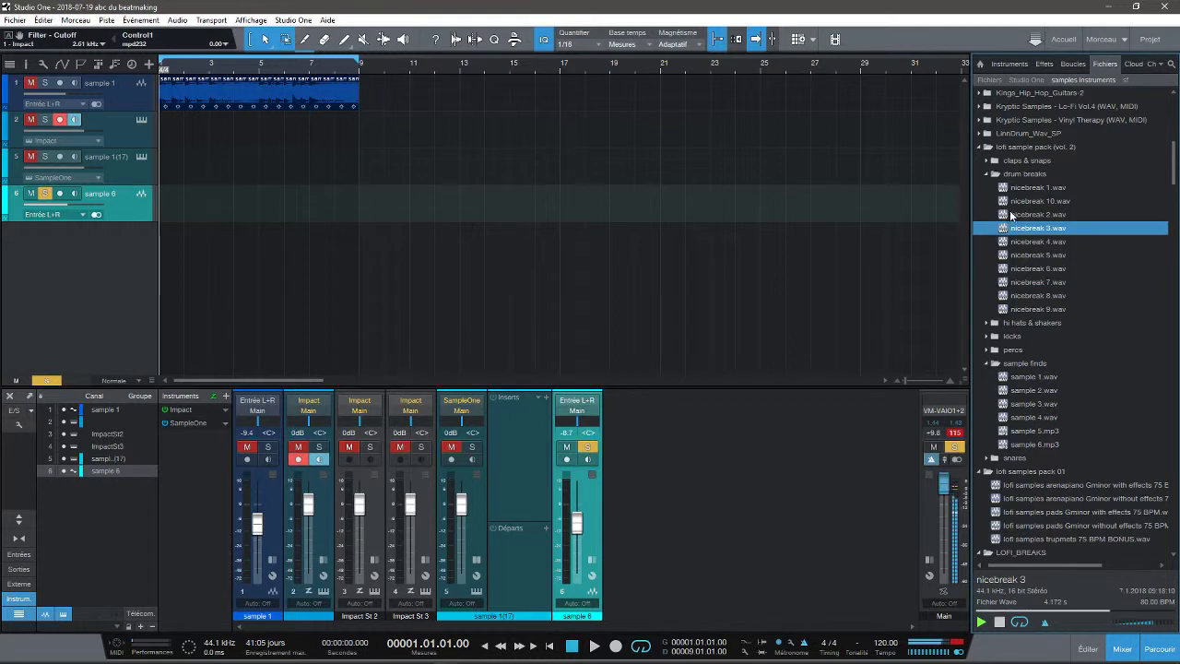
Step: Place nicebreak 3.wav at bar 1 on the sample 6 track, try it time-stretched to bar 5 and play it
left_click_drag(1013, 231, 184, 209)
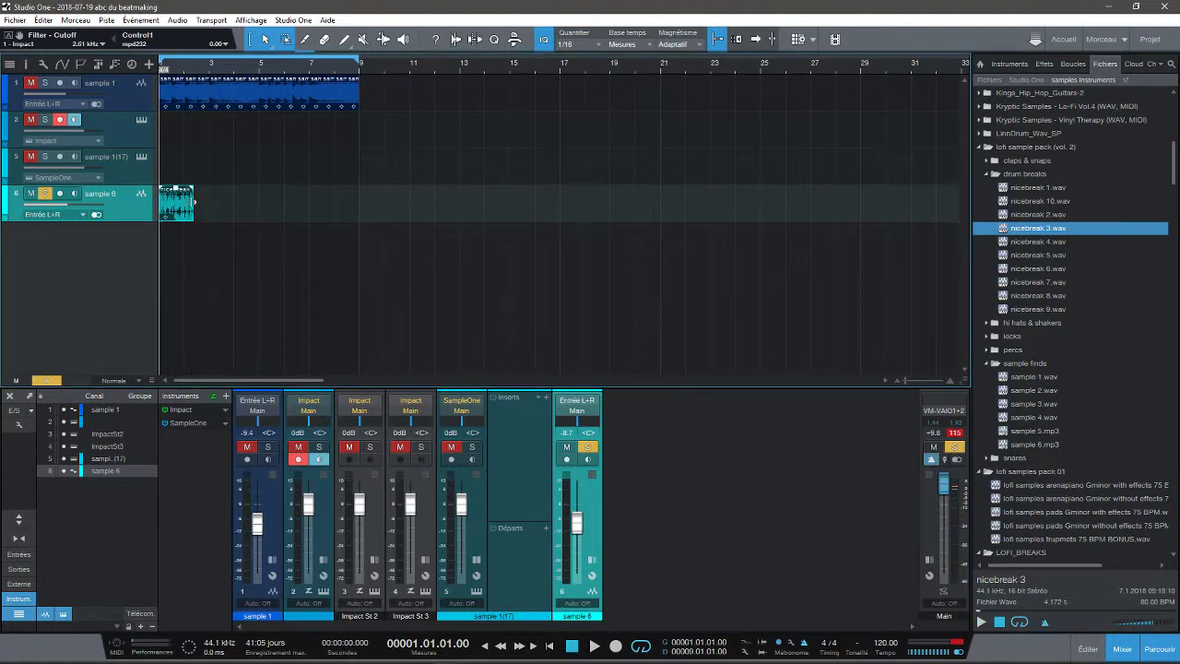
left_click_drag(193, 203, 264, 209)
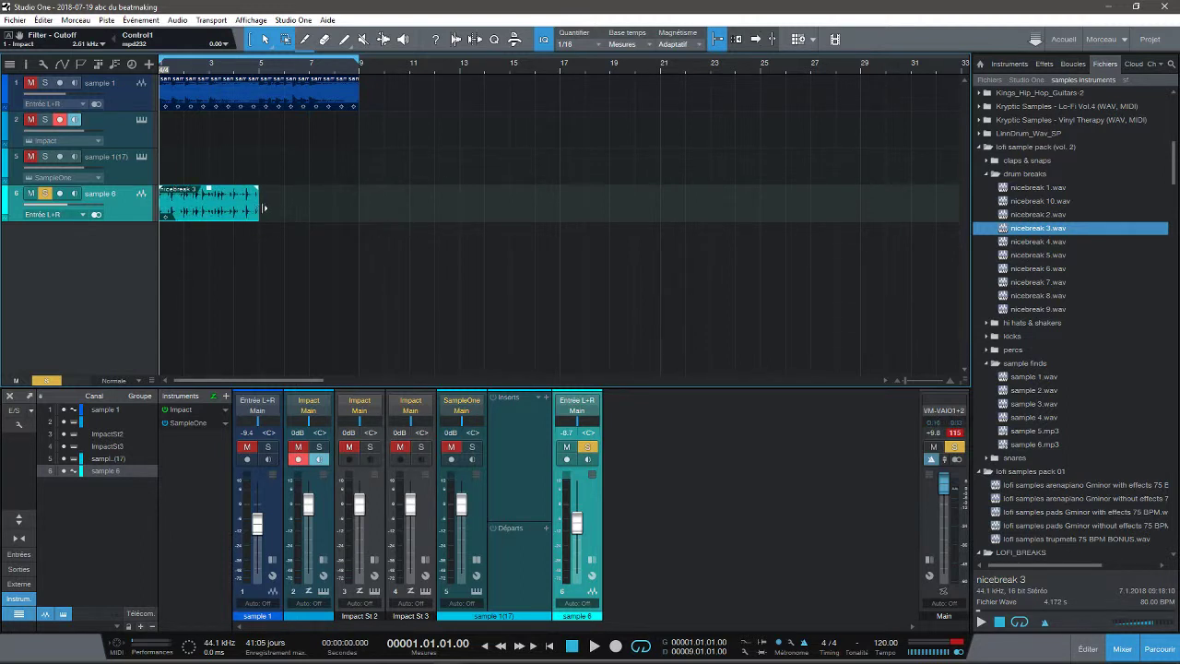
key("f")
key("space")
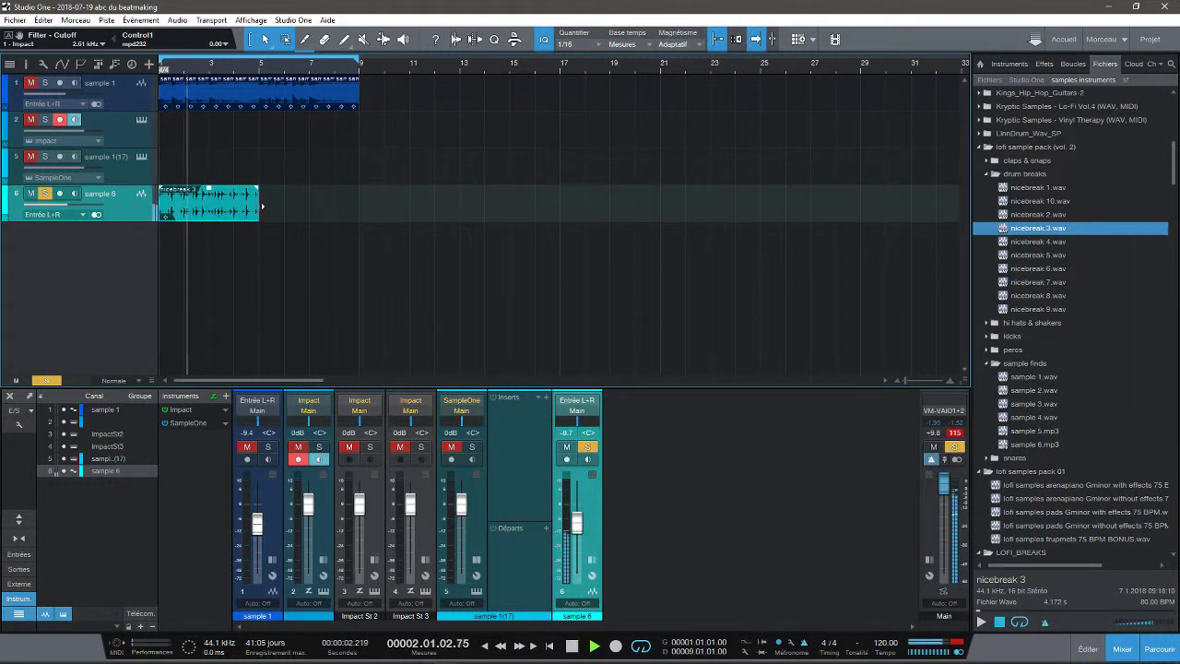
key("space")
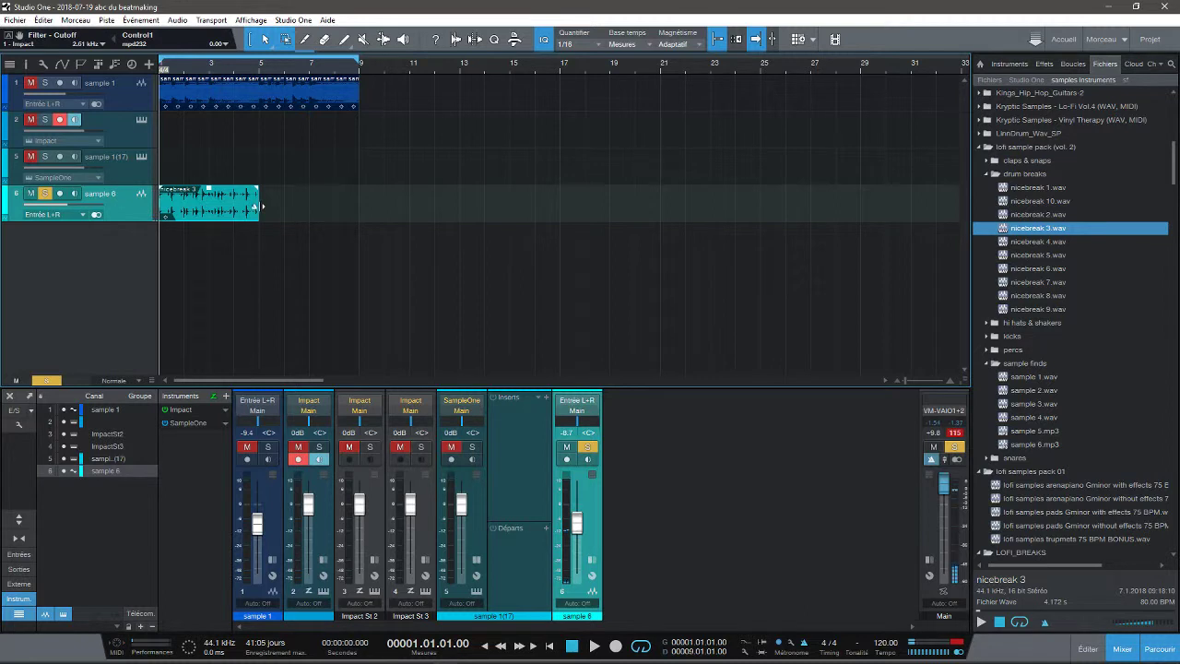
Step: Time-stretch the nicebreak 3 clip to end at bar 3 and play back the two-bar break
left_click_drag(257, 206, 210, 206)
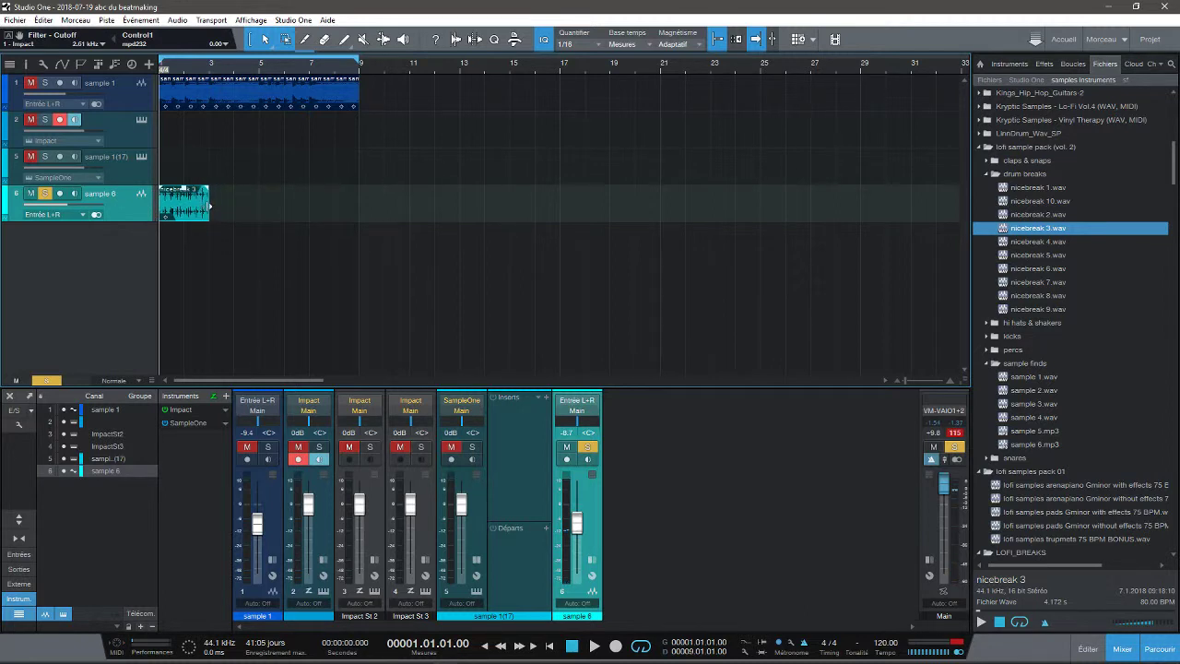
key("space")
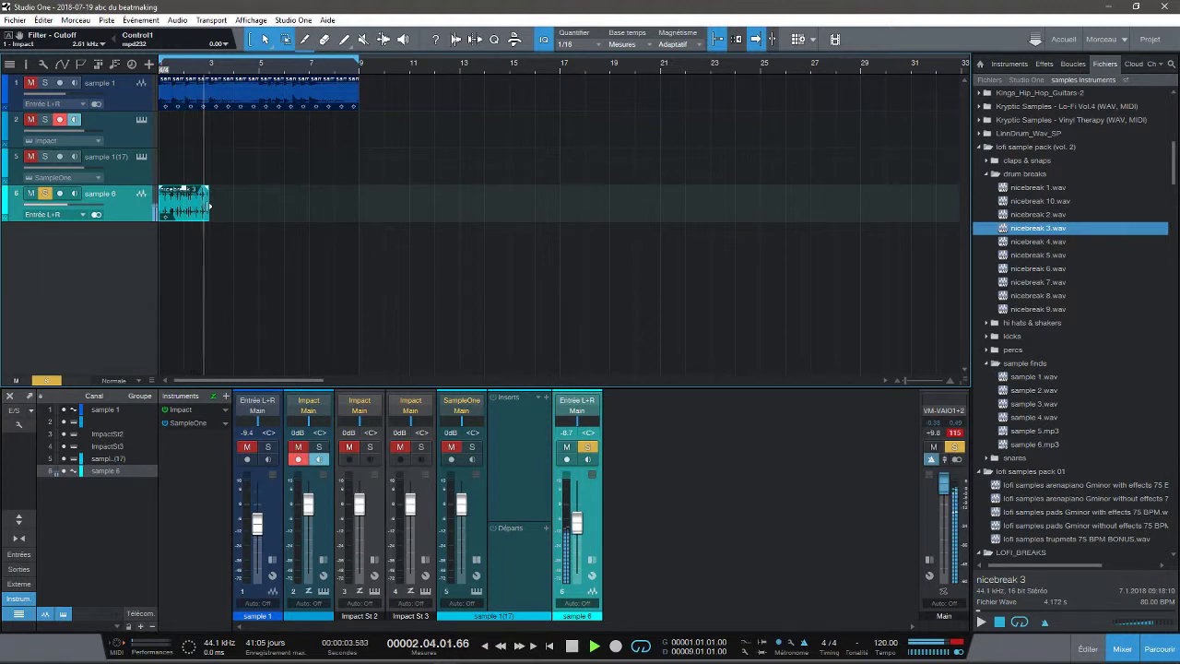
key("space")
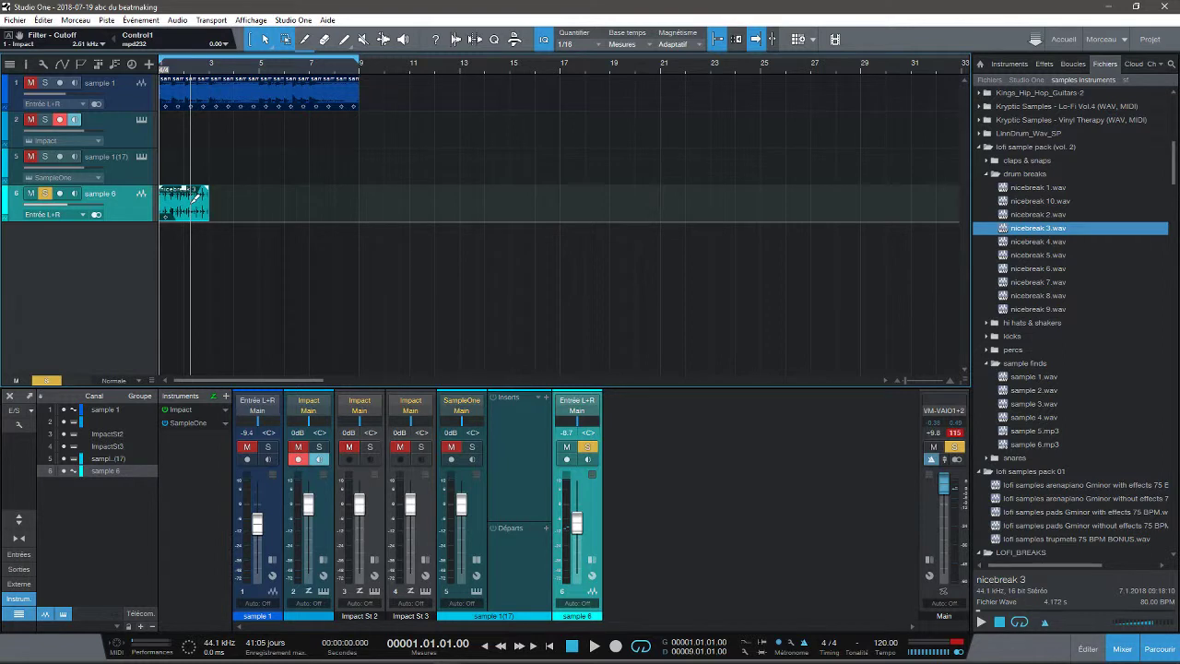
Step: Duplicate the nicebreak 3 clip three times, at bars 3, 5 and 7, to fill the track up to bar 9
left_click(210, 72)
key("d")
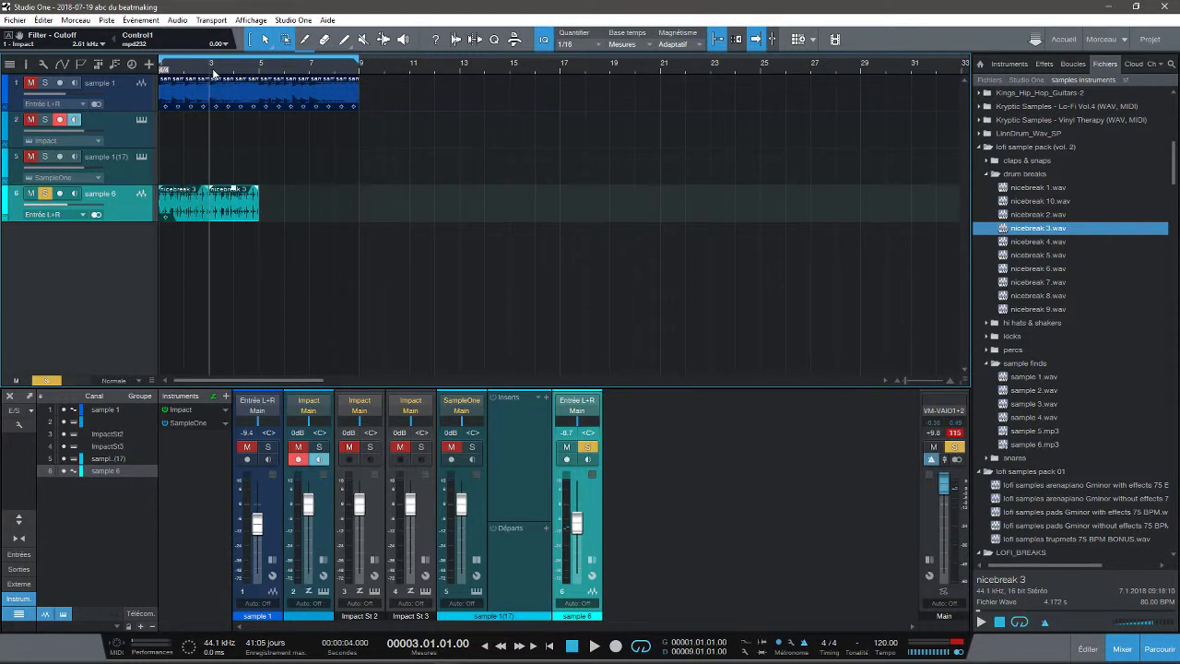
left_click(261, 73)
key("d")
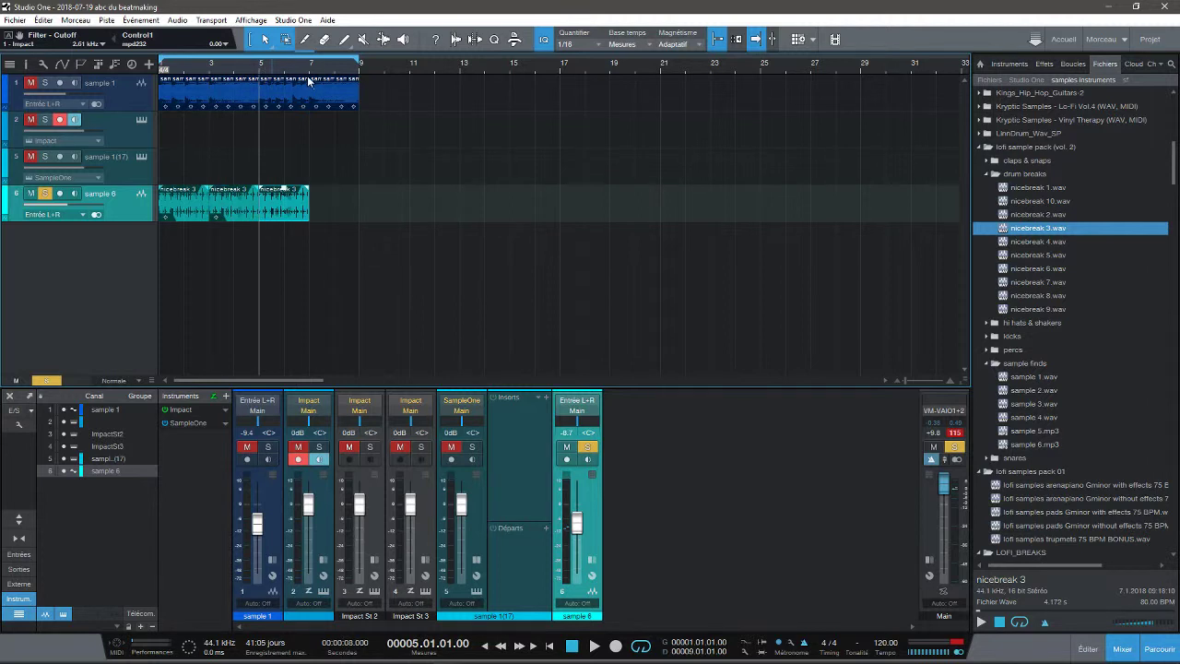
left_click(309, 78)
key("d")
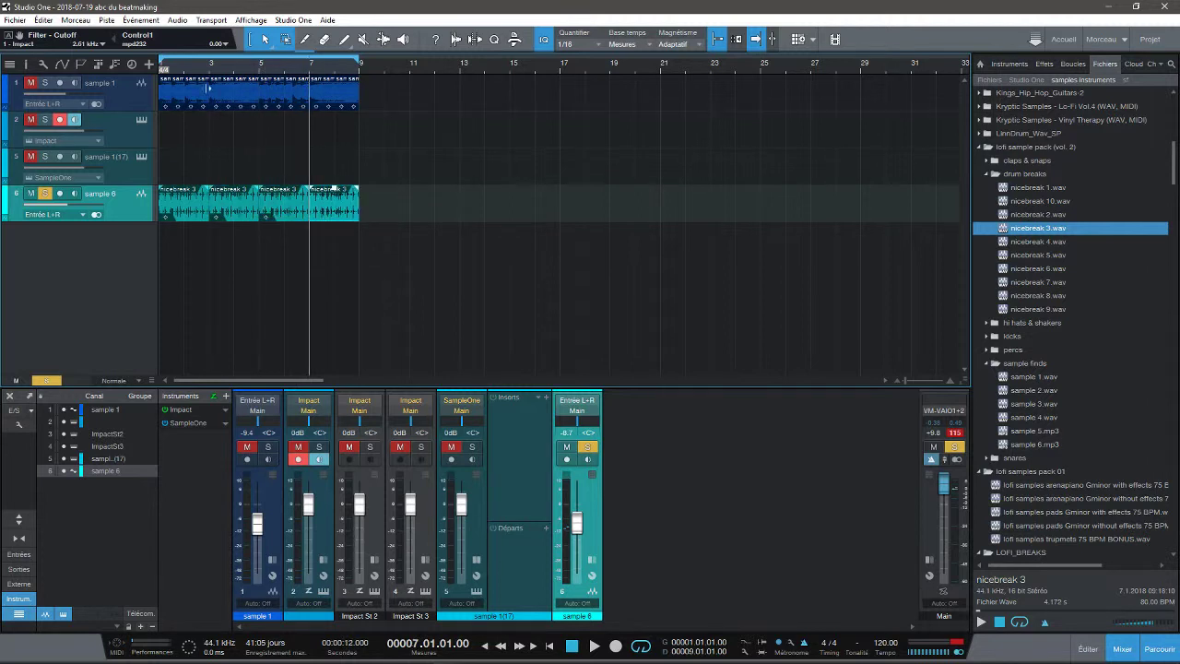
Step: Solo the sample 1 track as well and play the chopped sample together with the drum break
left_click(44, 82)
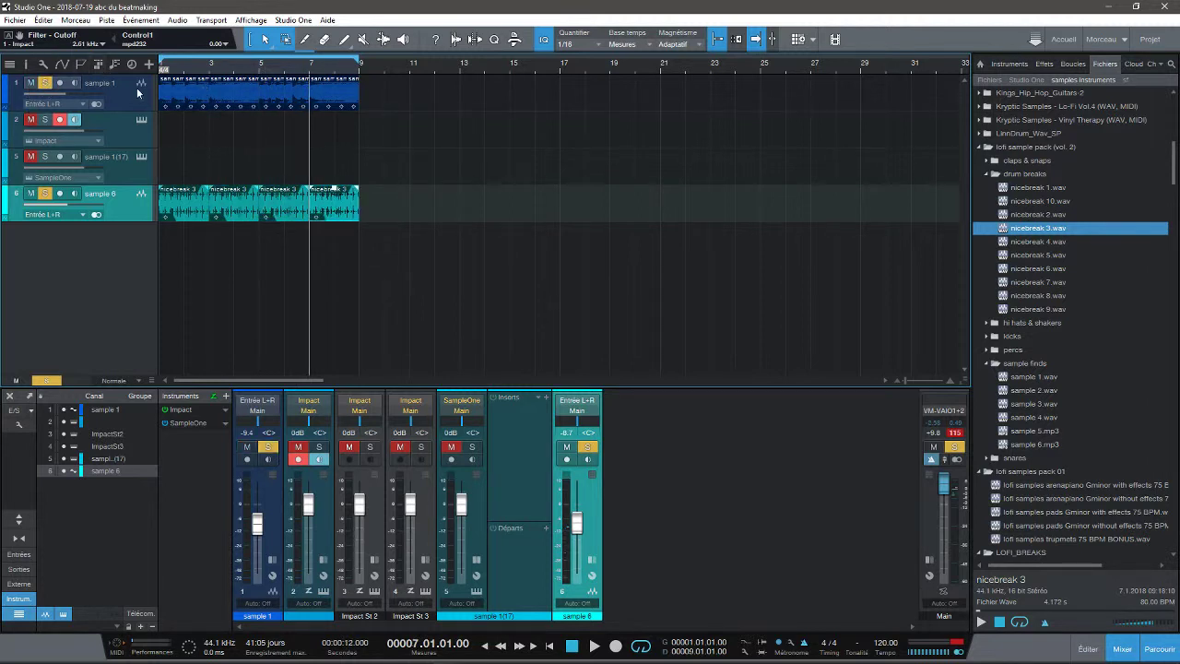
key("space")
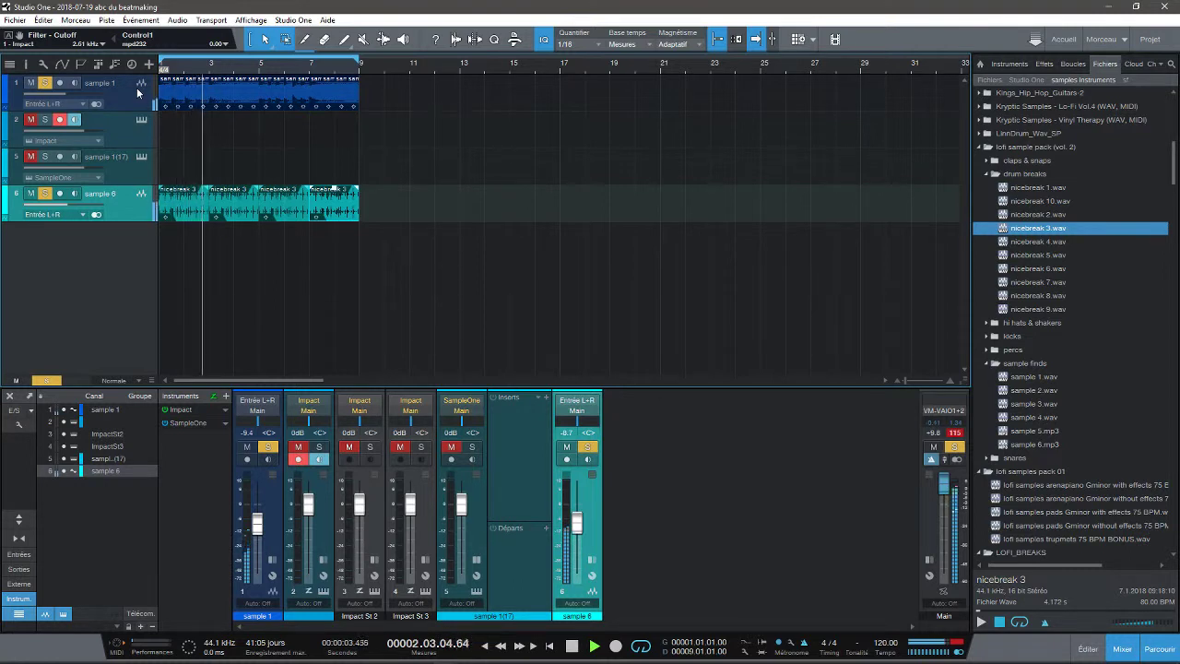
key("space")
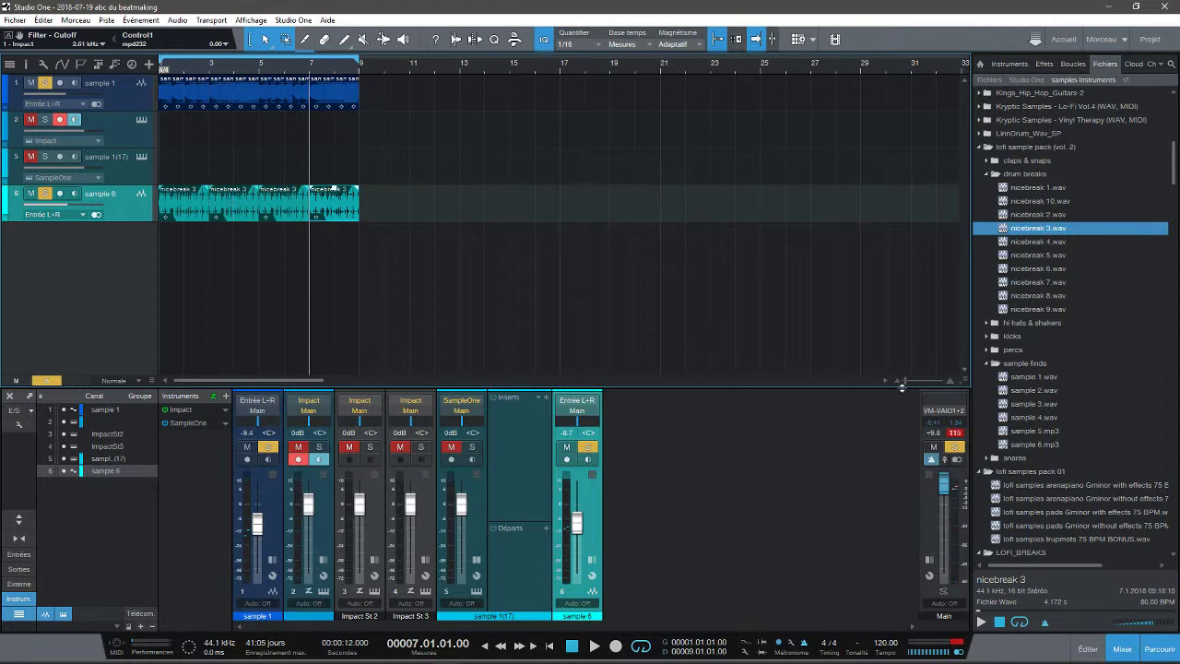
left_click_drag(907, 386, 919, 385)
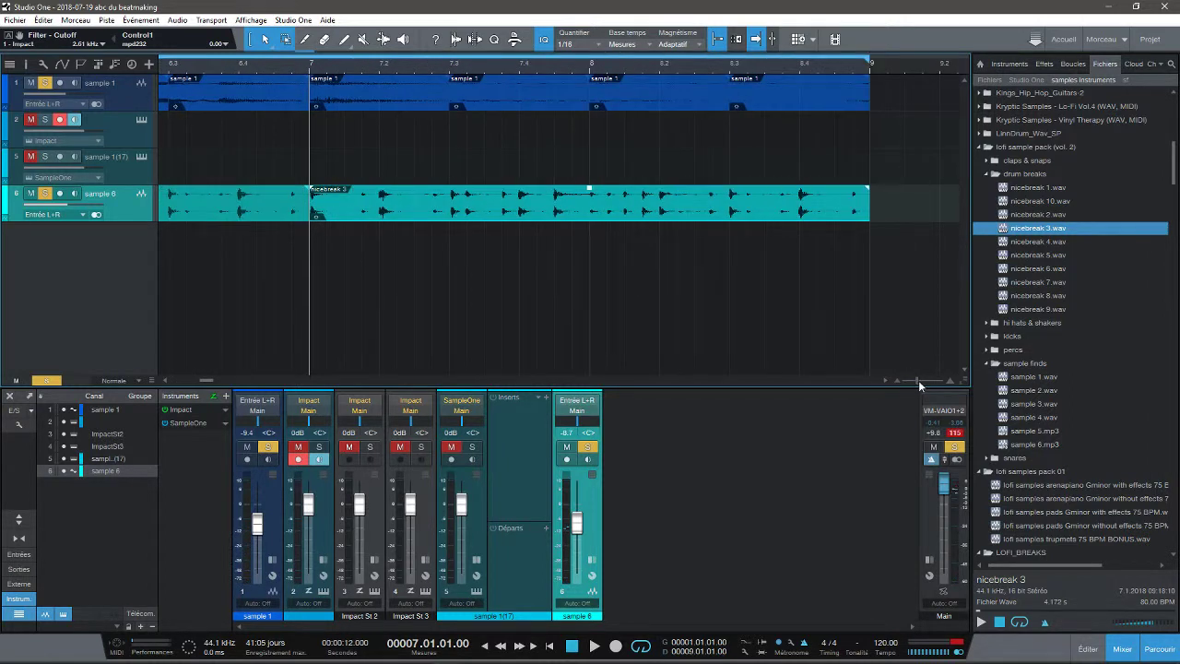